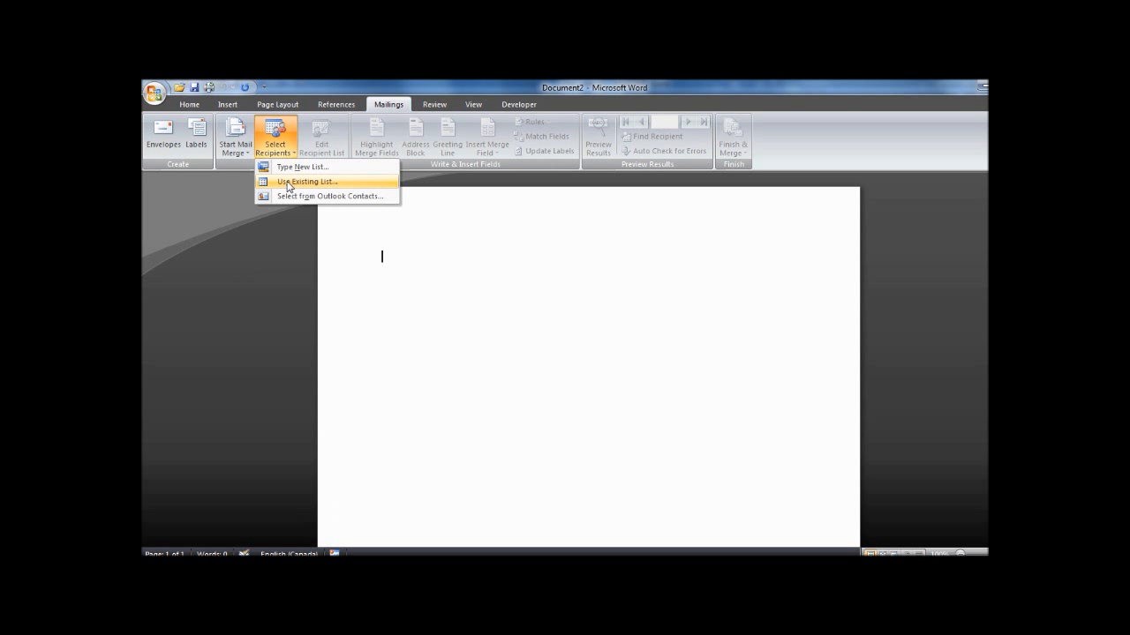
Step: Choose an existing list as the mail merge recipients and browse to the Offering Helper Plus folder in C:\Program Files (x86)
left_click(287, 183)
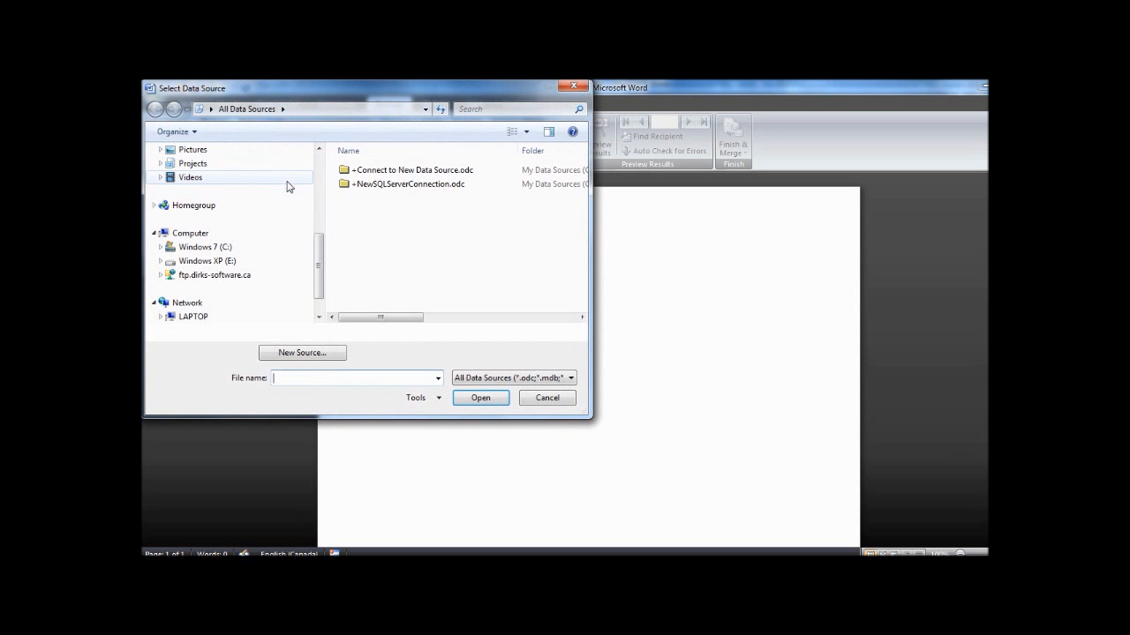
left_click_drag(308, 99, 406, 143)
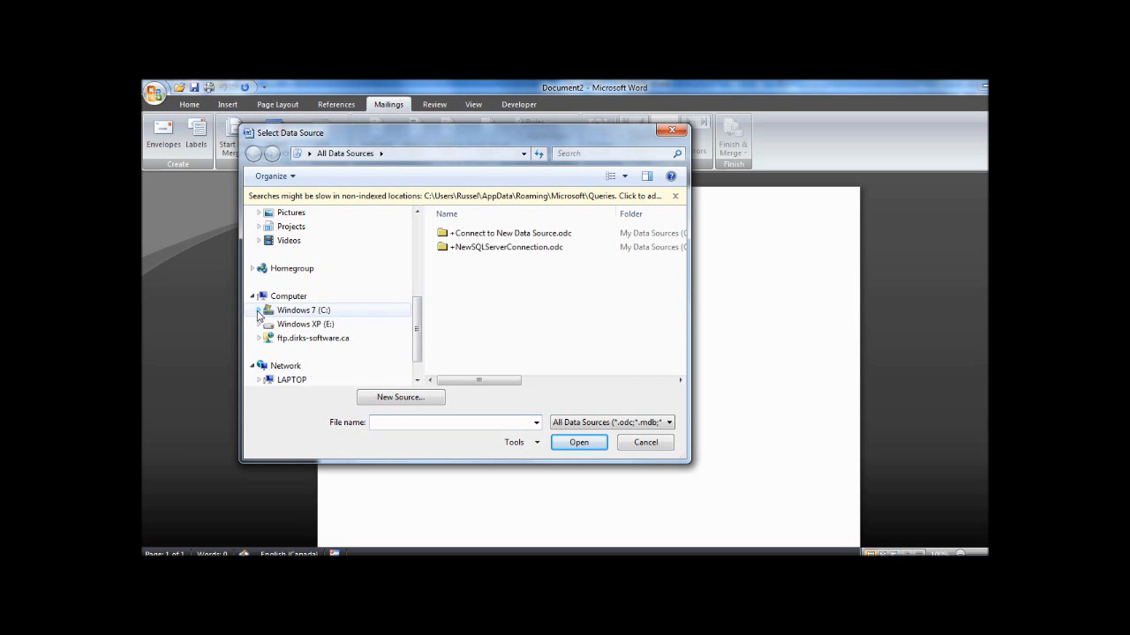
left_click(258, 310)
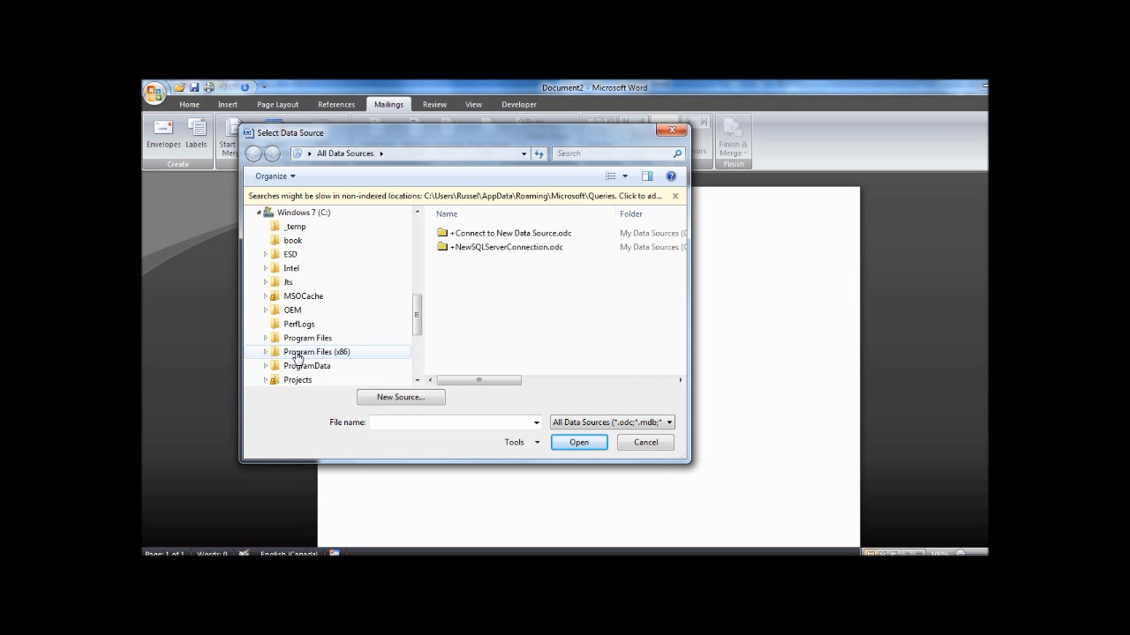
left_click(266, 352)
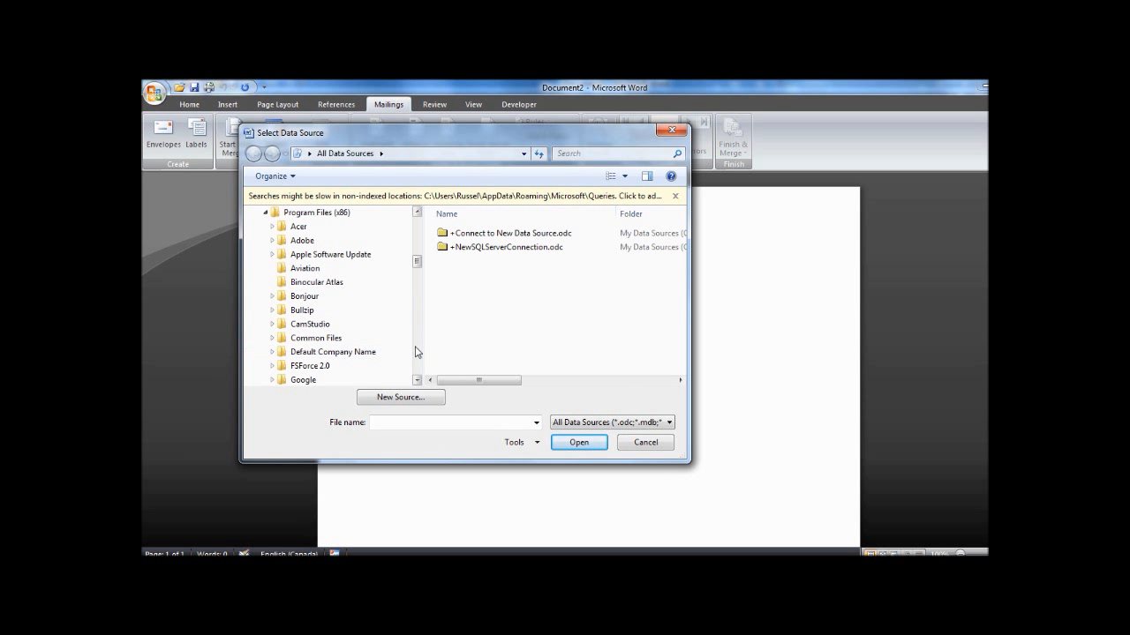
scroll(415, 344, "down", 7)
scroll(422, 350, "down", 6)
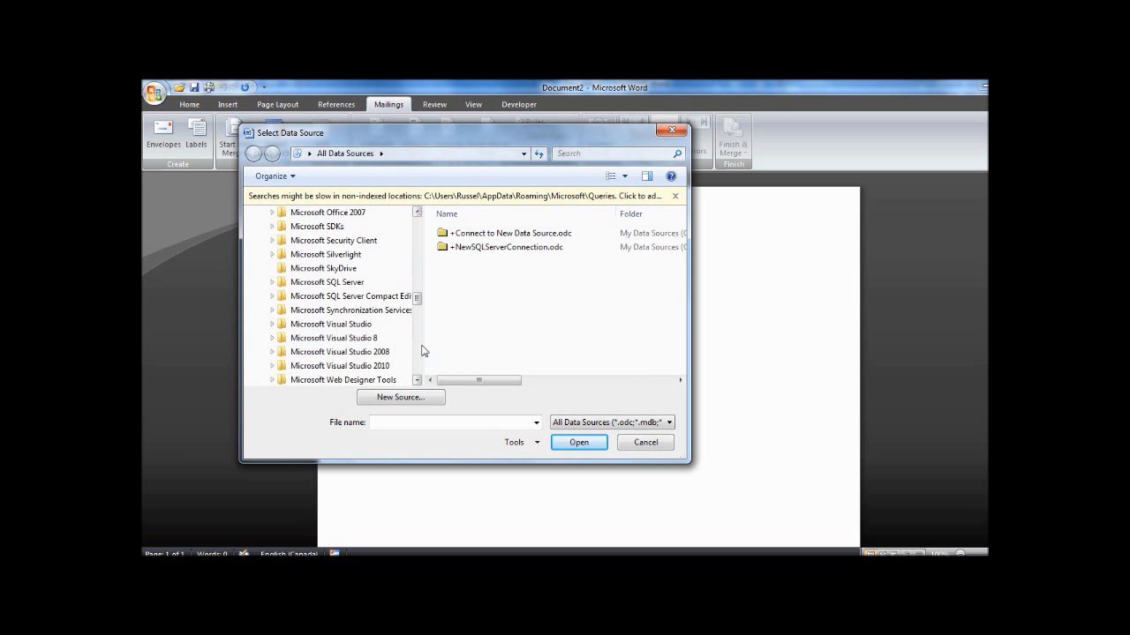
scroll(422, 351, "down", 3)
scroll(422, 353, "down", 3)
scroll(420, 300, "up", 3)
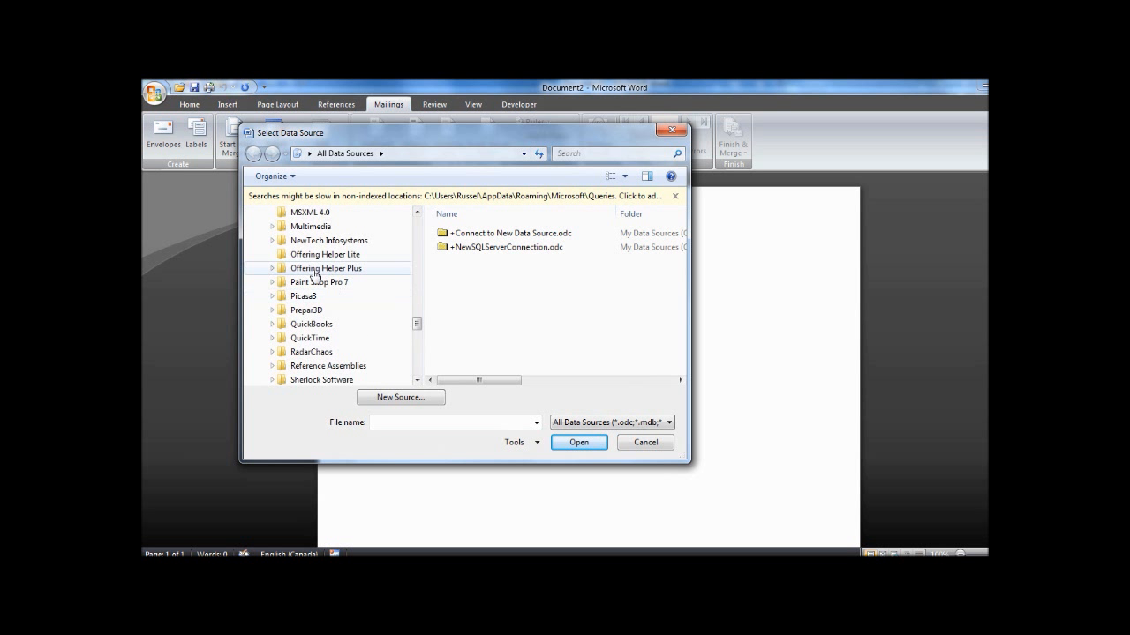
left_click(313, 268)
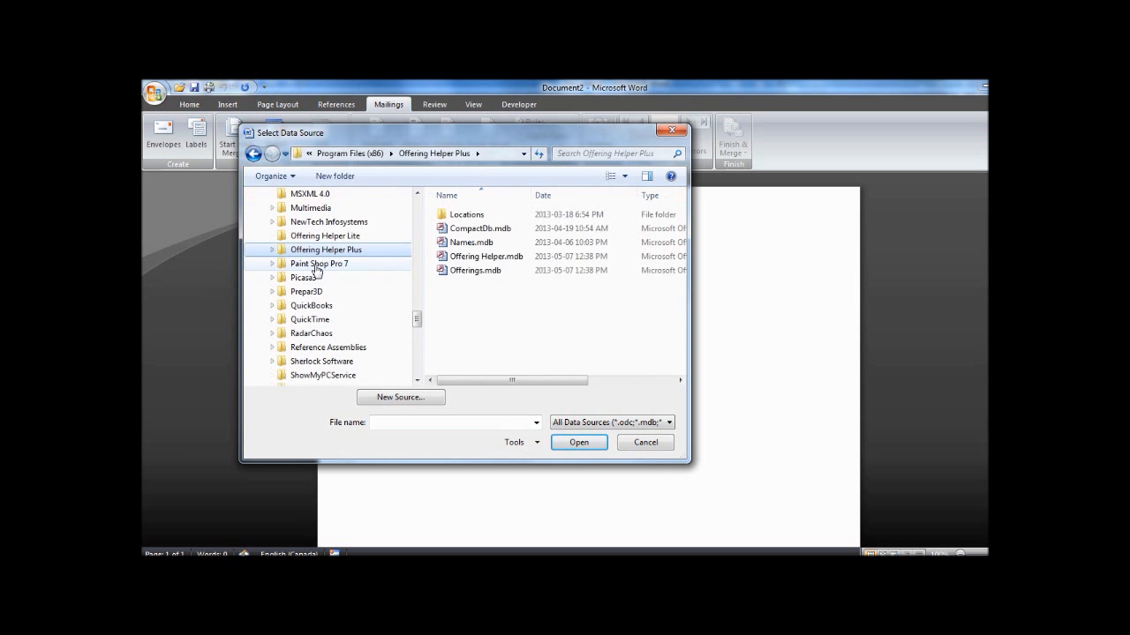
Step: Open Names.mdb as the data source and select its Names table
left_click(469, 246)
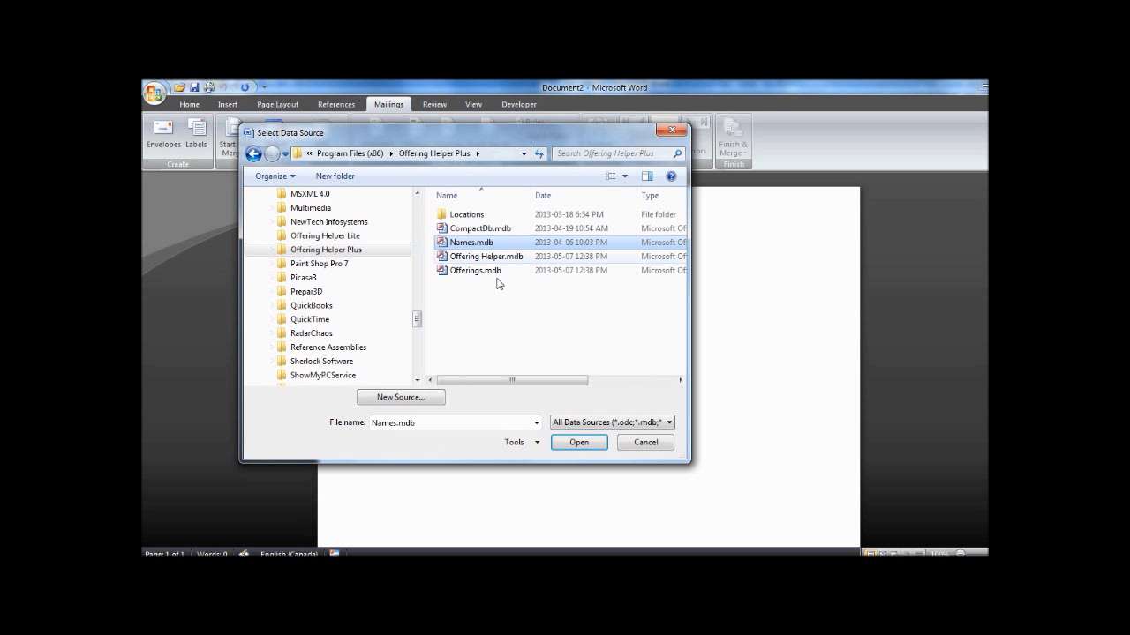
left_click(578, 443)
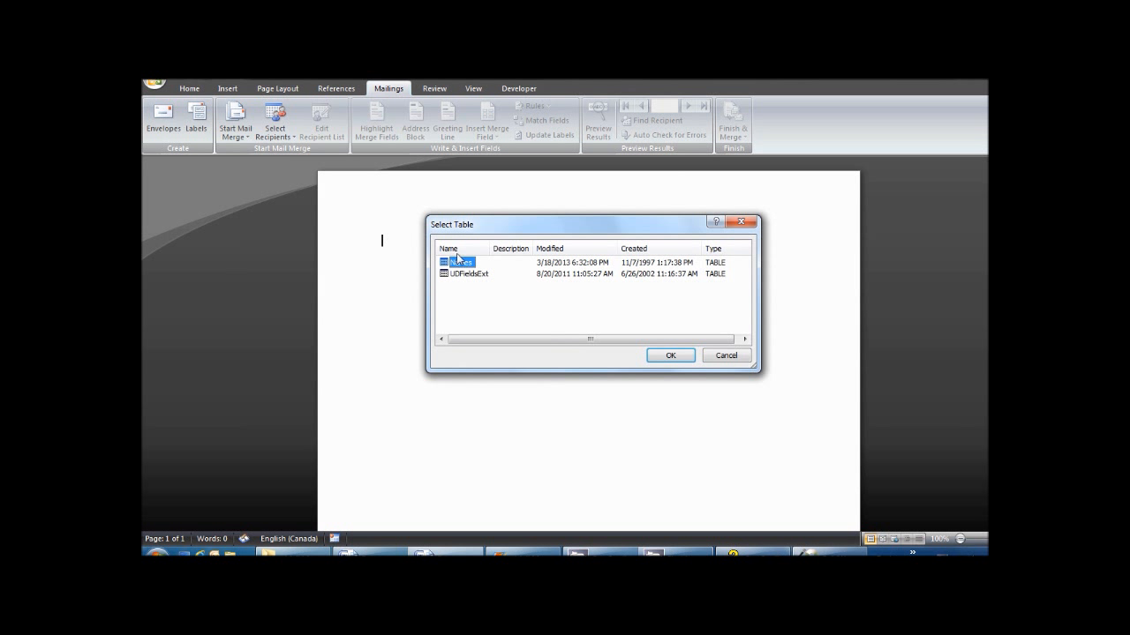
left_click(670, 355)
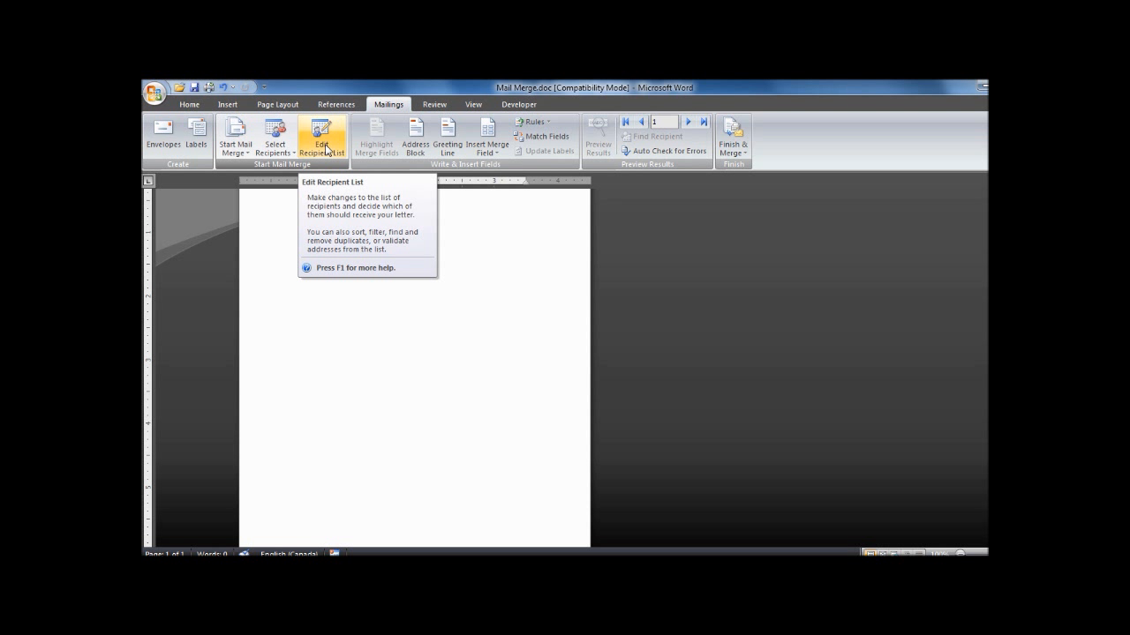
Step: Sort the mail merge recipient list by LastName, then by FirstName, both ascending
left_click(323, 149)
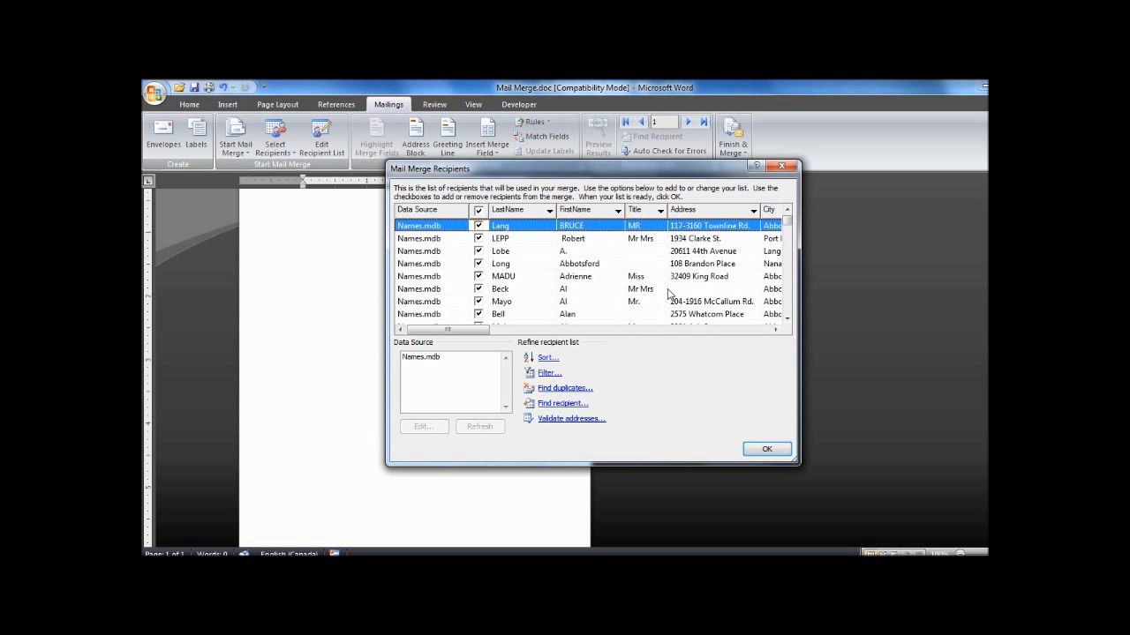
left_click(547, 358)
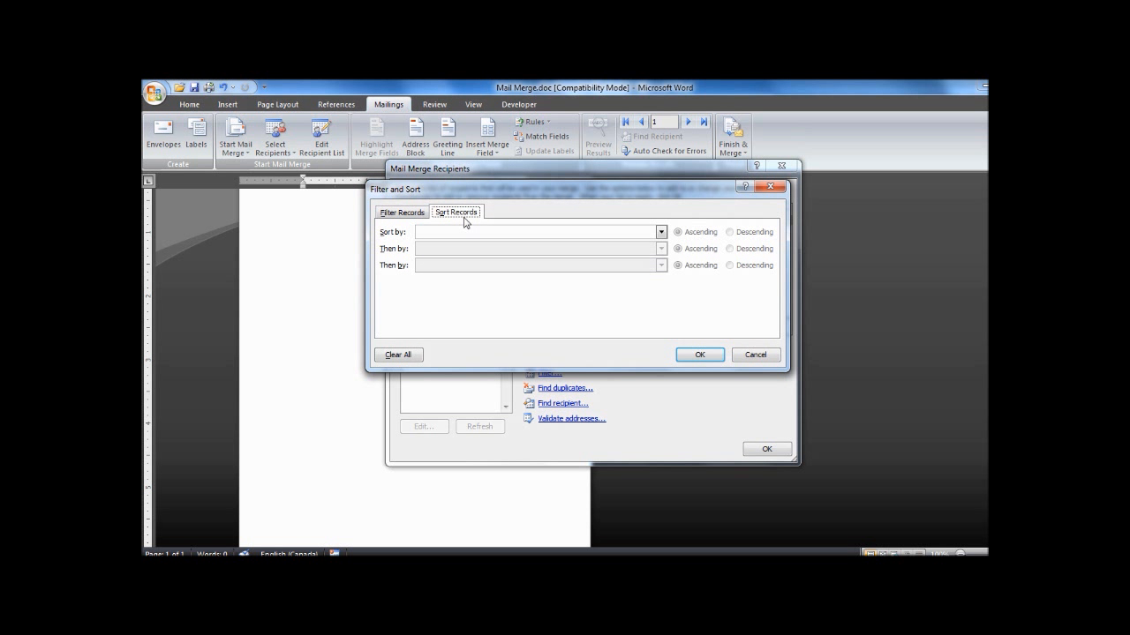
left_click(661, 232)
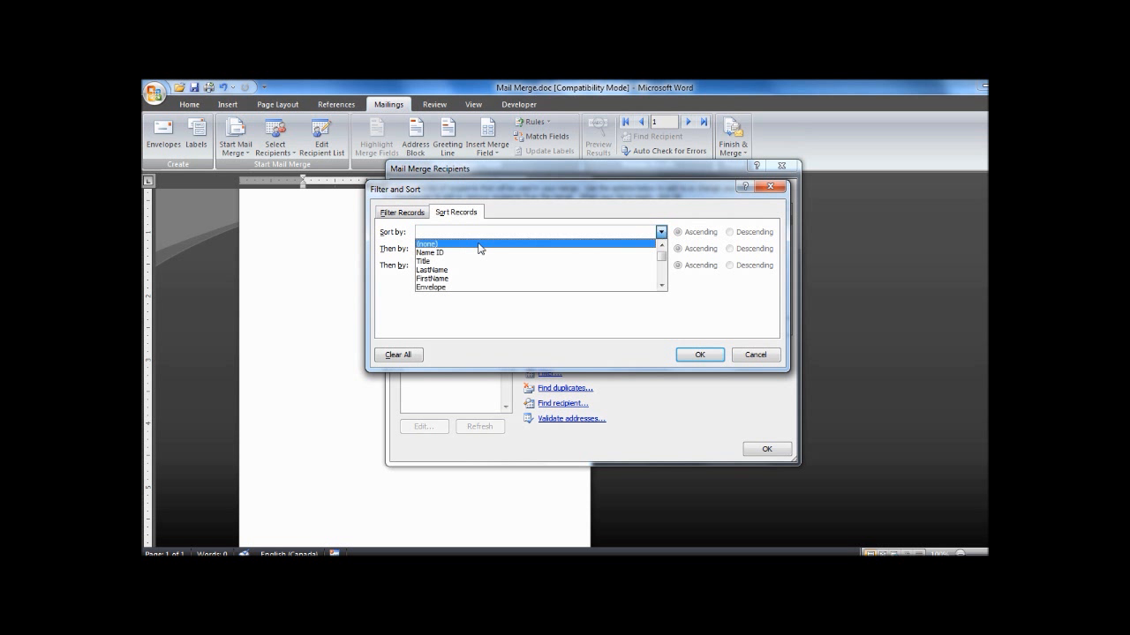
left_click(451, 272)
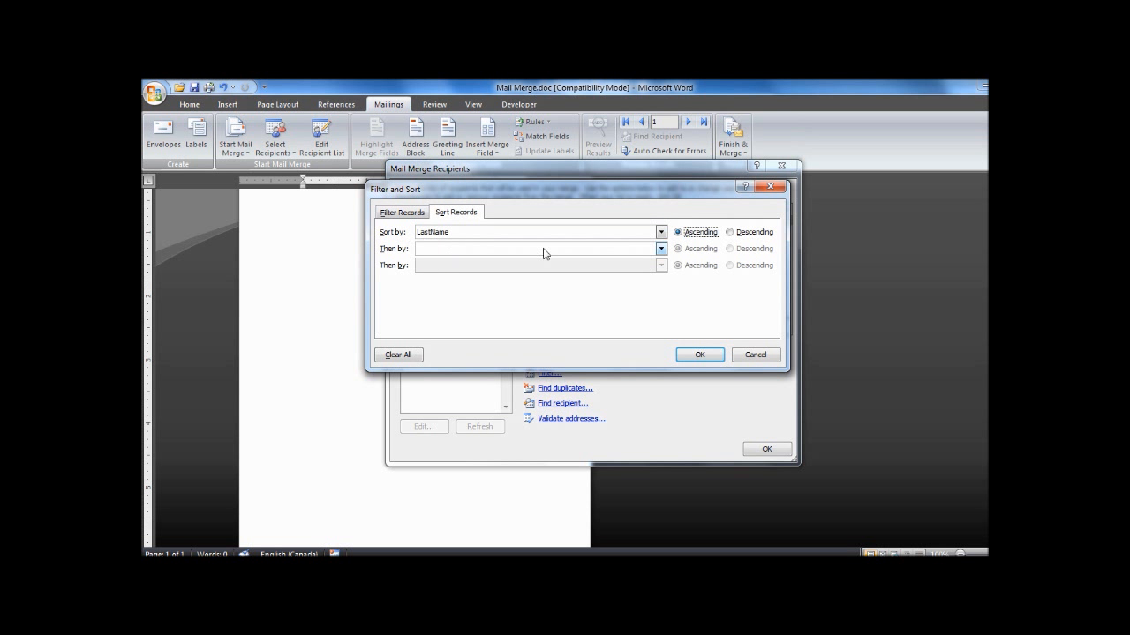
left_click(660, 249)
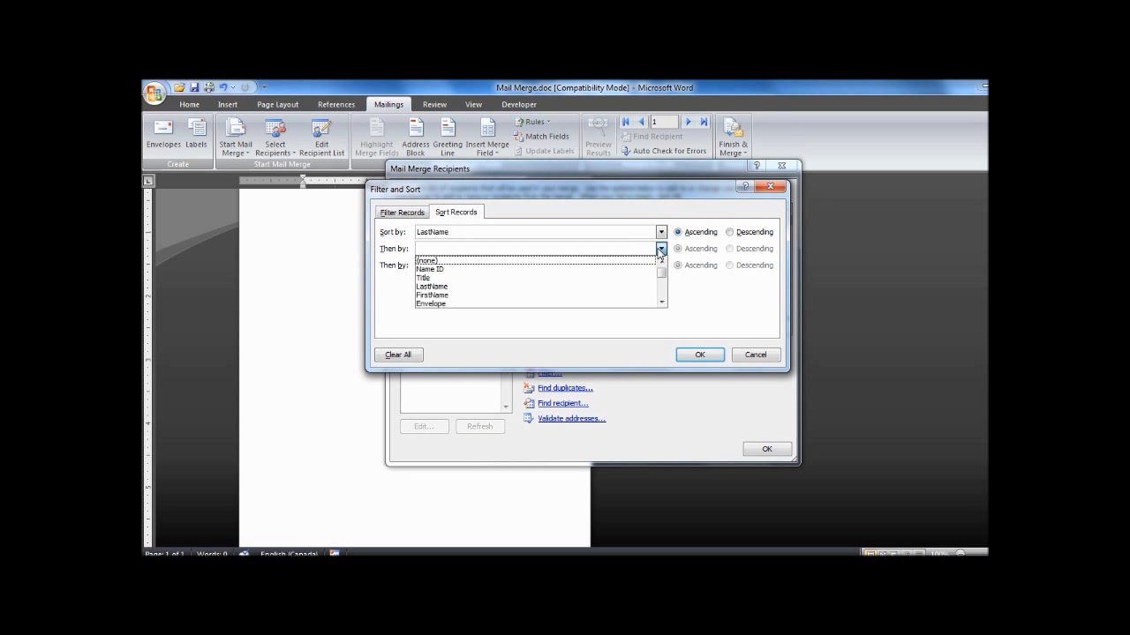
left_click(452, 303)
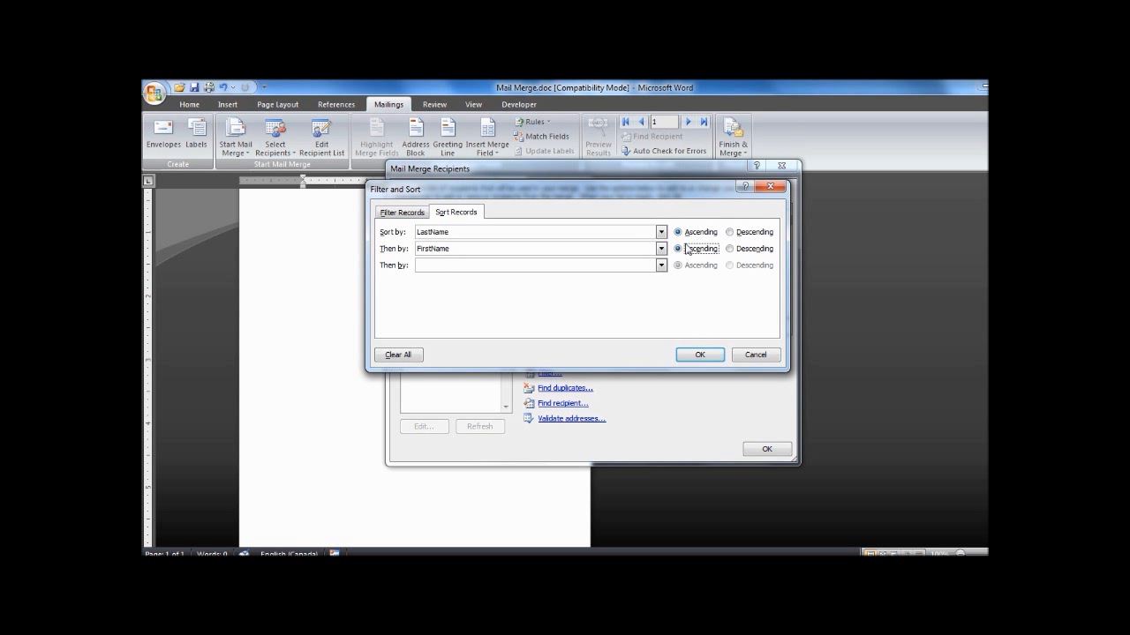
left_click(699, 355)
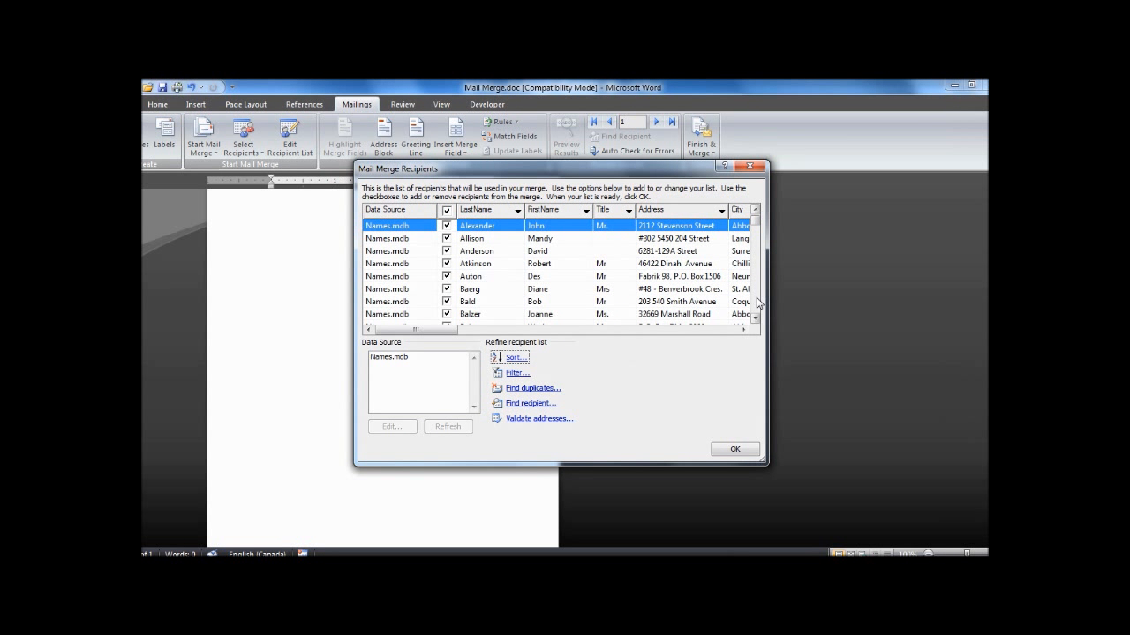
Step: Exclude the fourth and sixth recipients of the sorted list from the merge and accept the recipient list
scroll(767, 300, "down", 3)
scroll(757, 303, "down", 10)
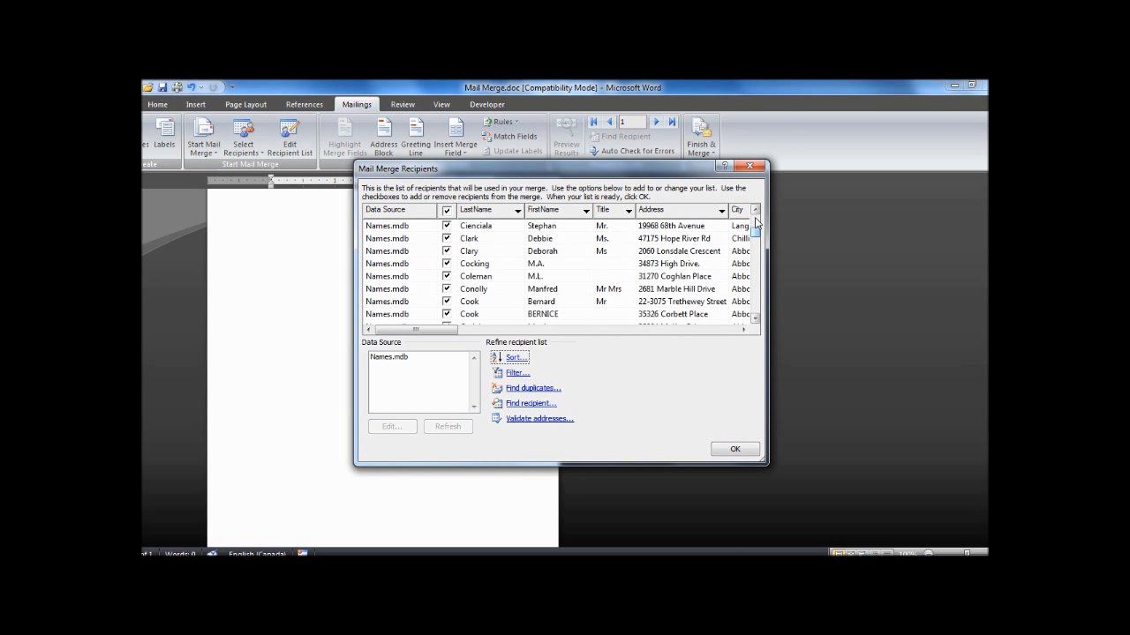
left_click_drag(756, 228, 756, 218)
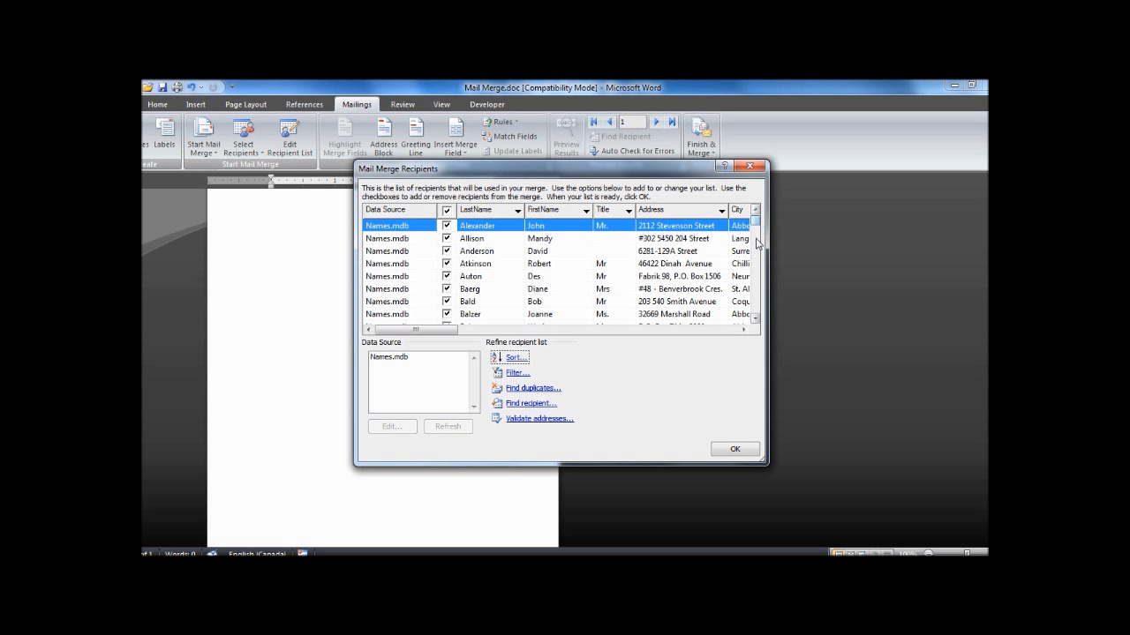
left_click(447, 264)
left_click(446, 289)
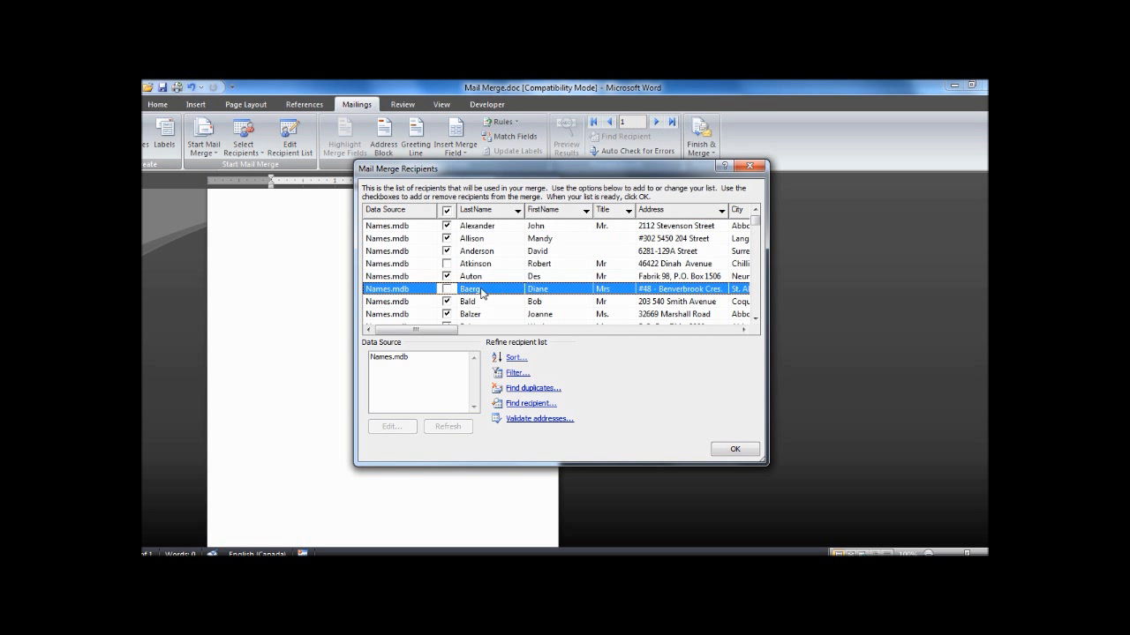
scroll(481, 293, "down", 2)
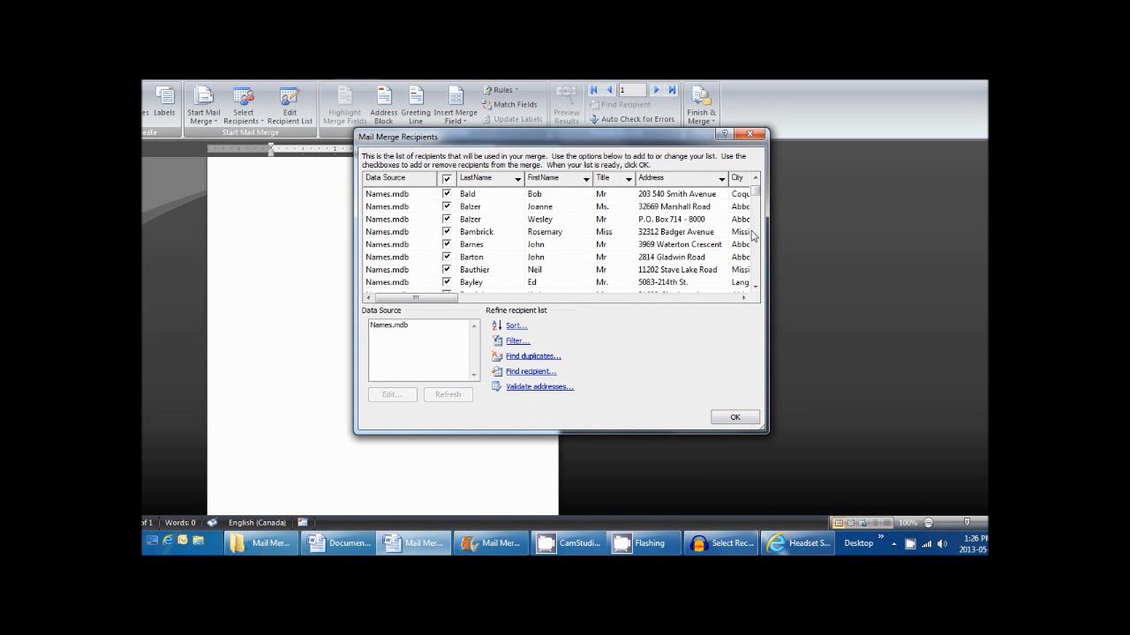
left_click(734, 432)
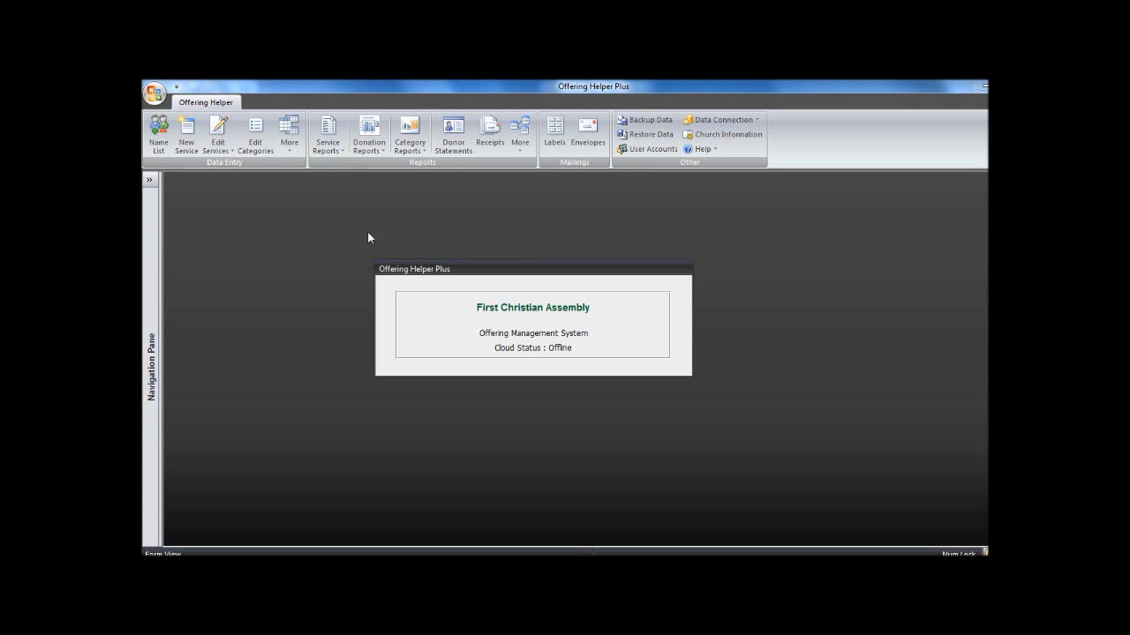
Step: Open the name list and turn off Inc. in Directory in the Other details of record 4
left_click(160, 145)
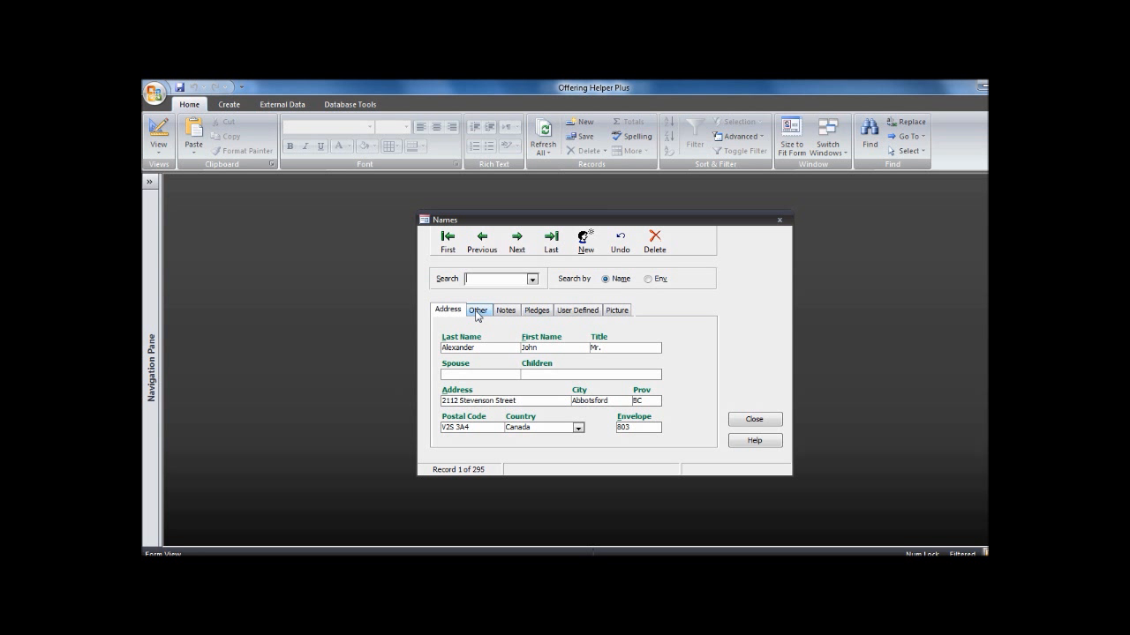
left_click(476, 311)
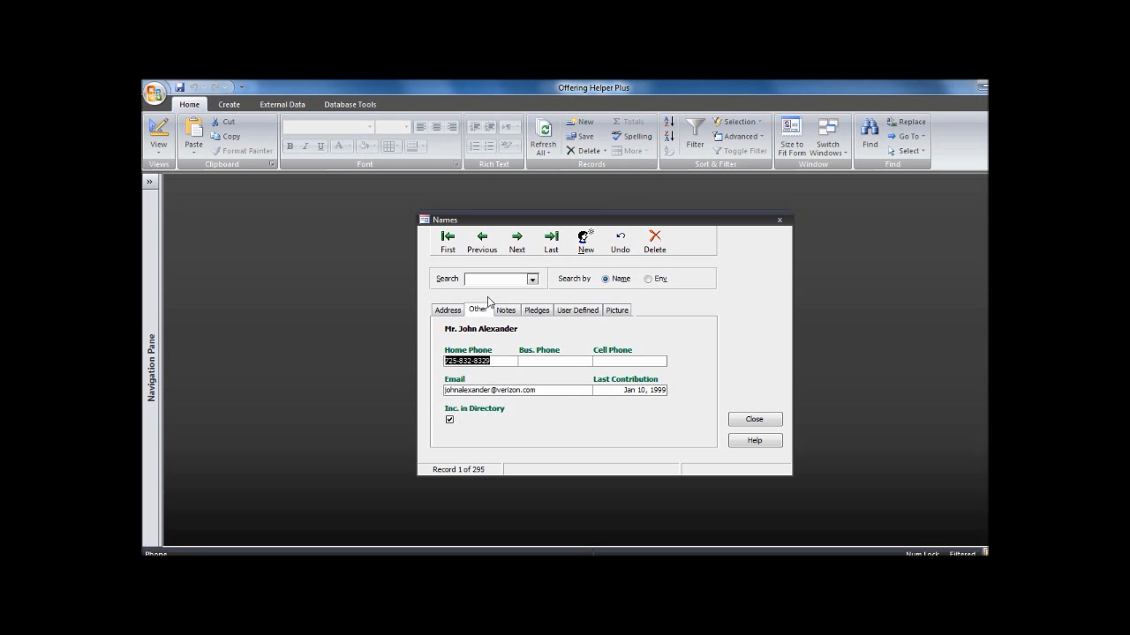
left_click(518, 249)
left_click(516, 249)
left_click(517, 249)
left_click(448, 401)
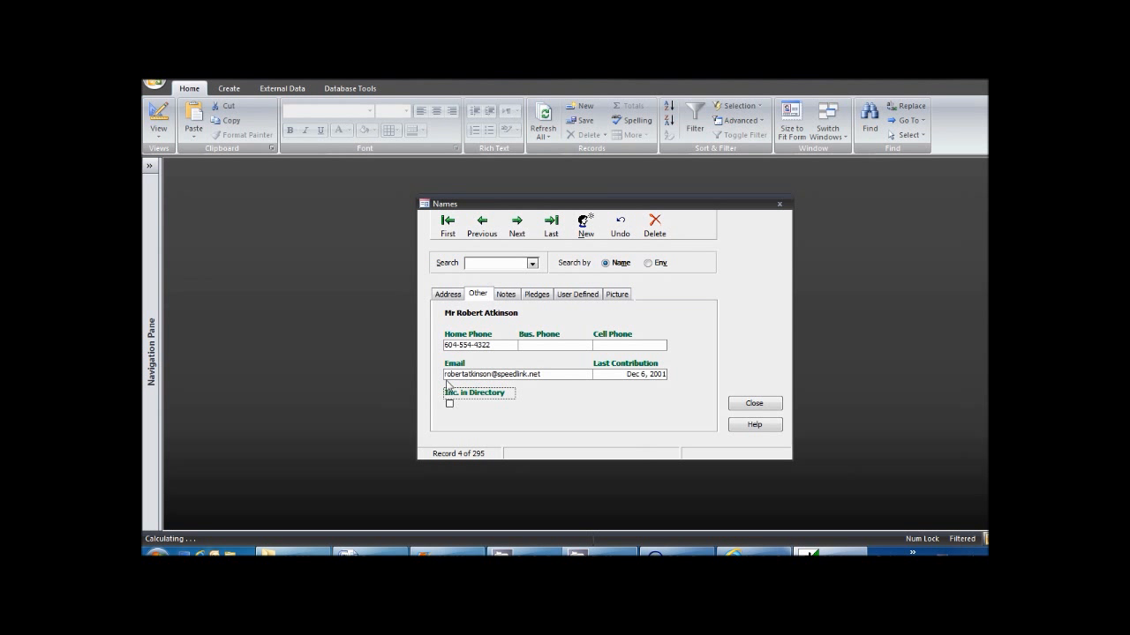
Step: Advance to record 7 and turn off its Inc. in Directory option
left_click(517, 228)
left_click(516, 228)
left_click(516, 227)
left_click(449, 404)
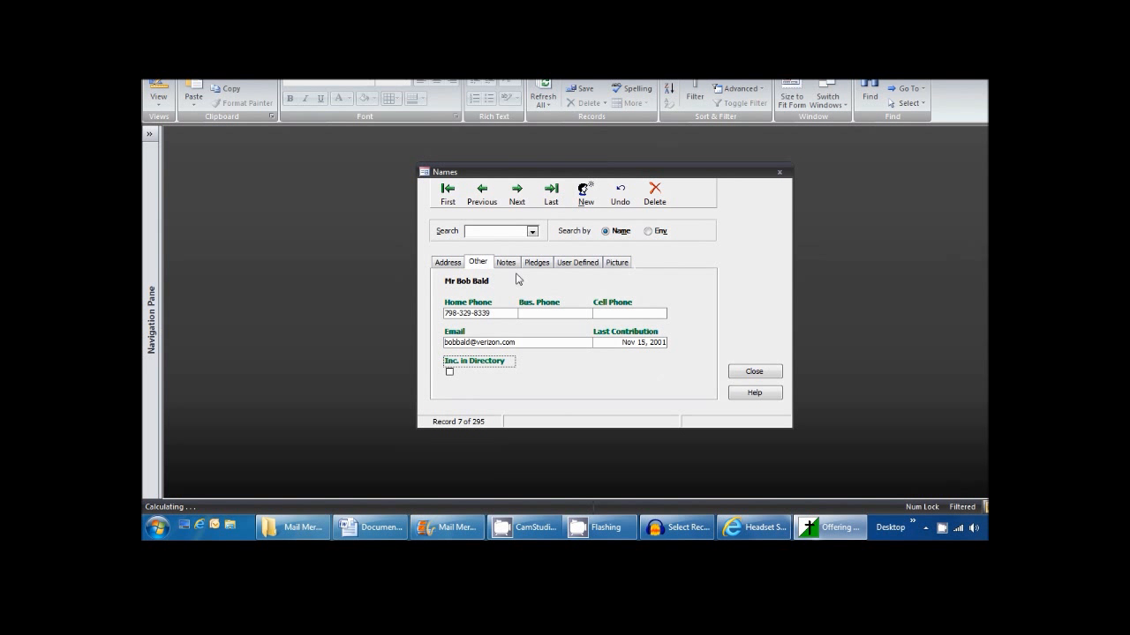
Step: Turn off Inc. in Directory for record 10 and close the Names form
left_click(517, 196)
left_click(516, 196)
left_click(516, 196)
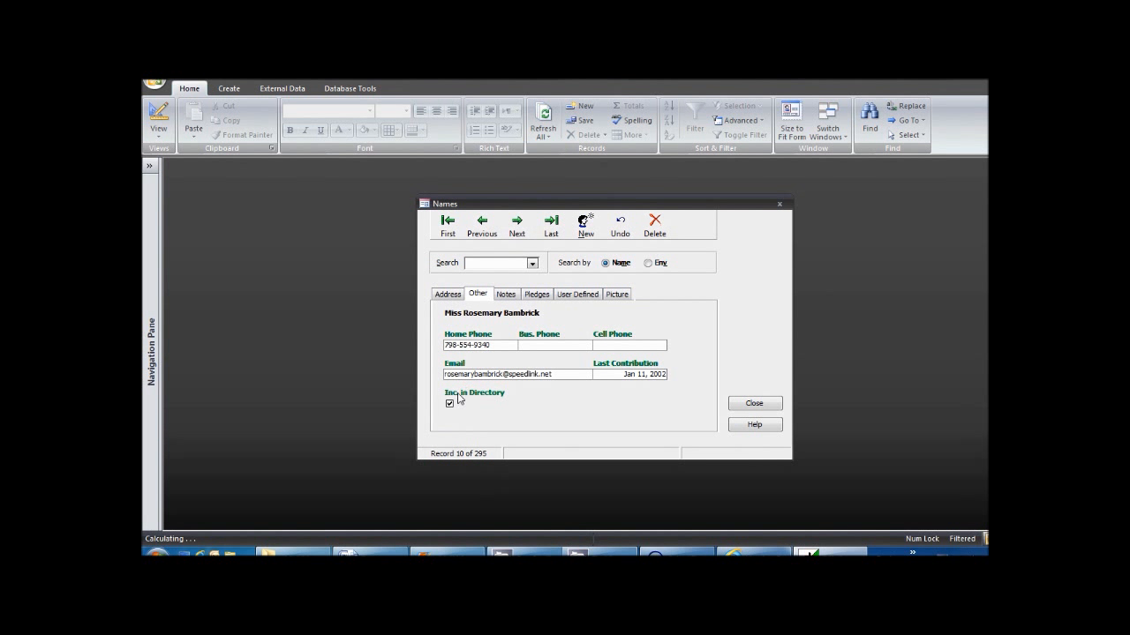
left_click(449, 403)
left_click(762, 408)
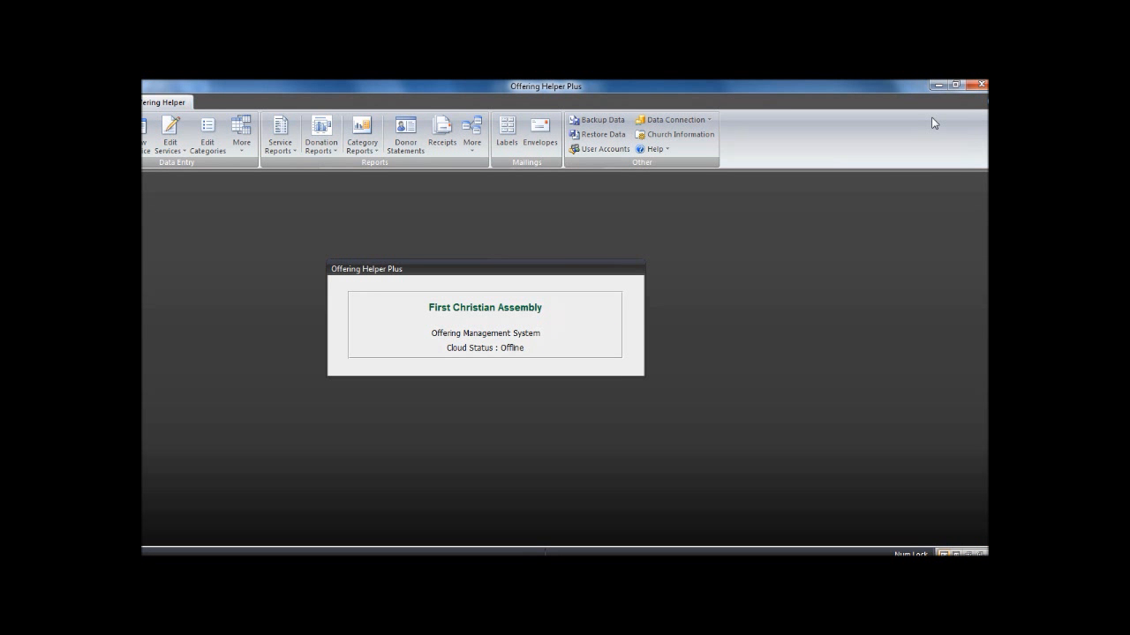
Step: Switch back to Word and filter the mail merge recipients to those whose Directory field is Equal to True
left_click(893, 86)
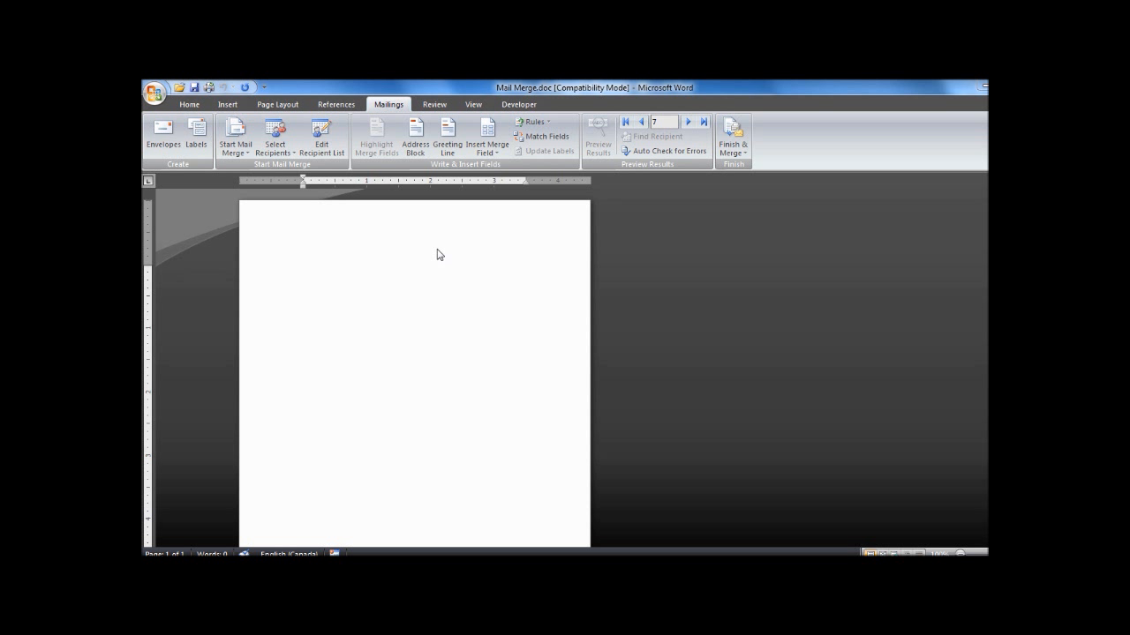
left_click(320, 146)
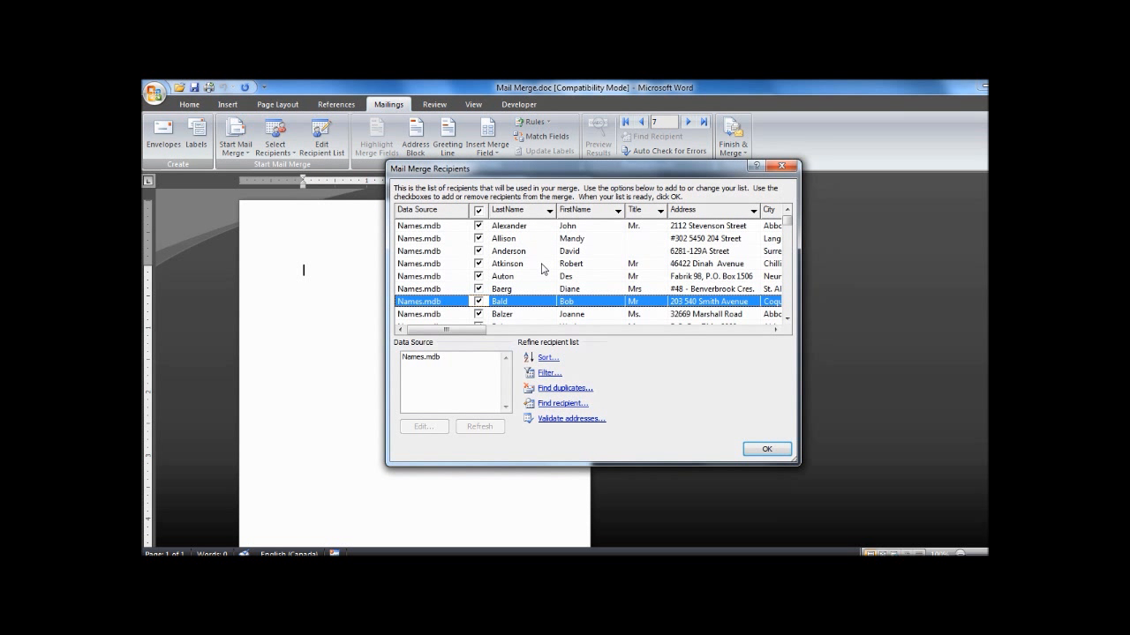
left_click(545, 374)
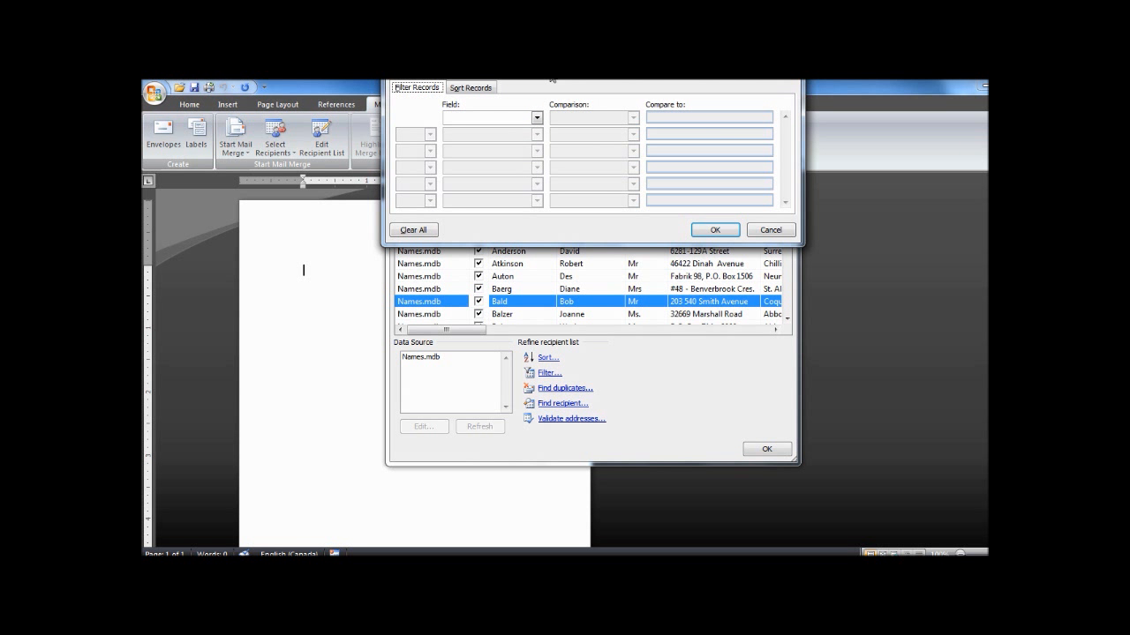
left_click(537, 188)
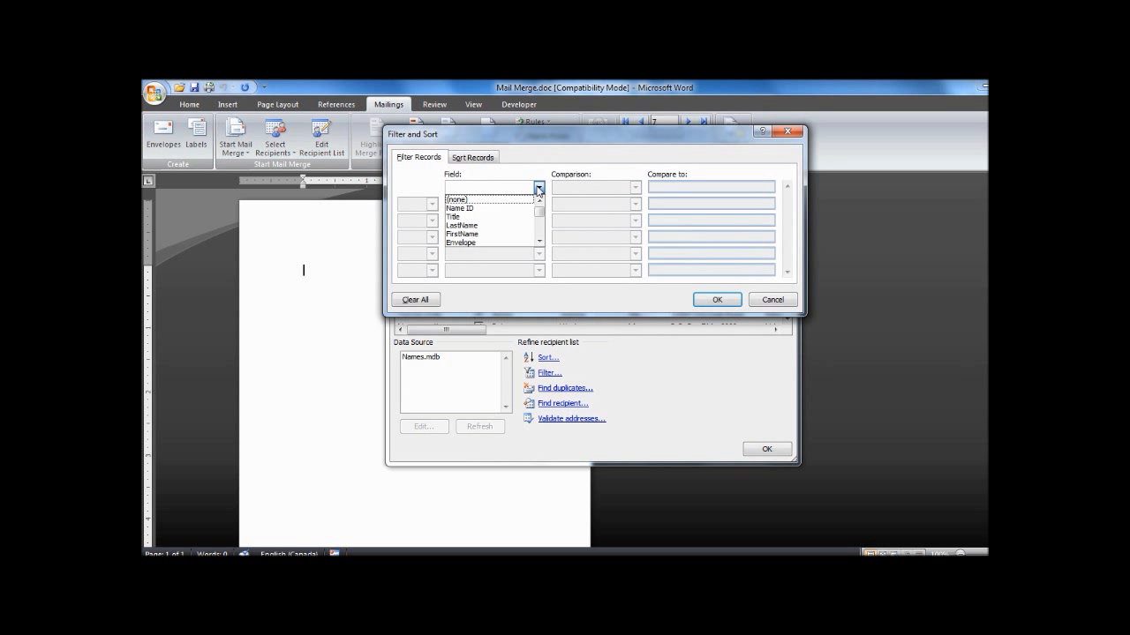
left_click(539, 237)
left_click(540, 237)
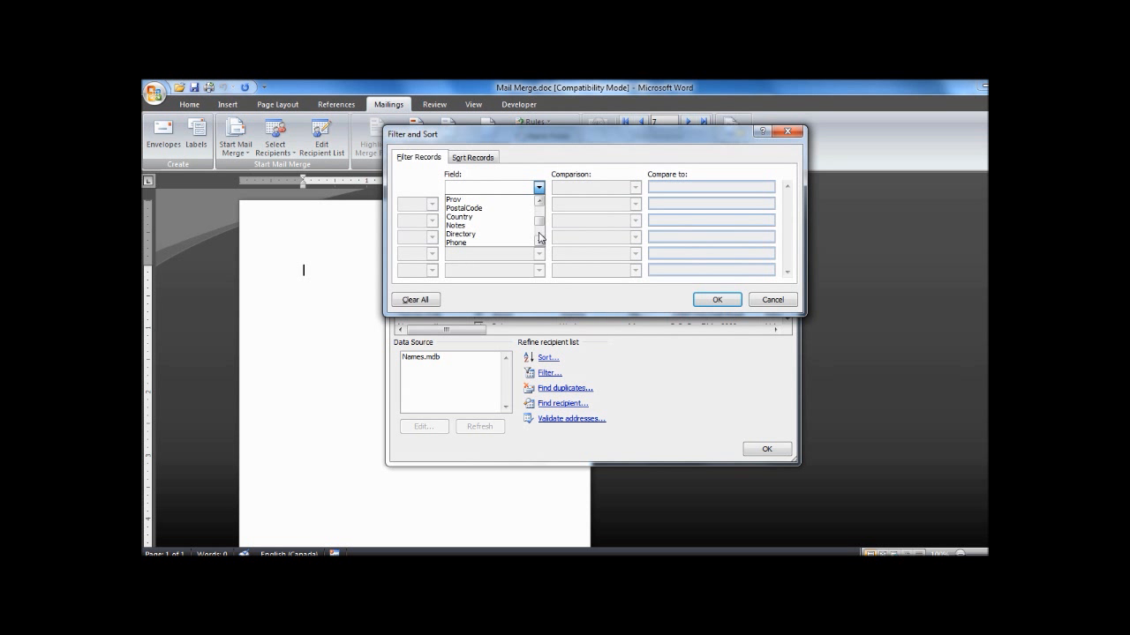
left_click(463, 234)
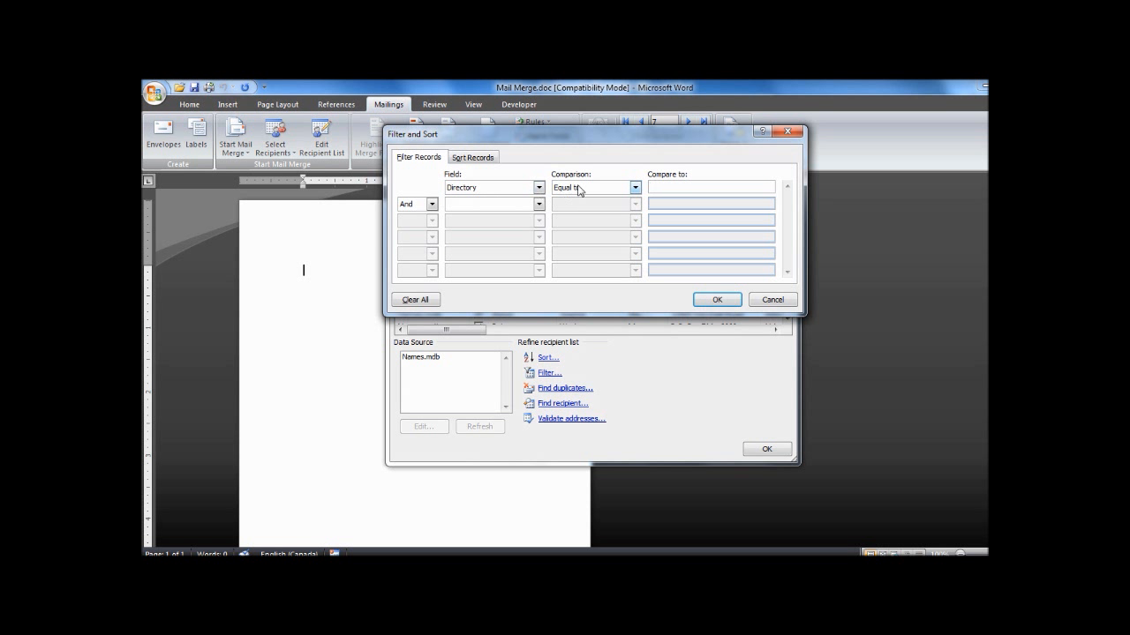
type("True")
left_click(719, 301)
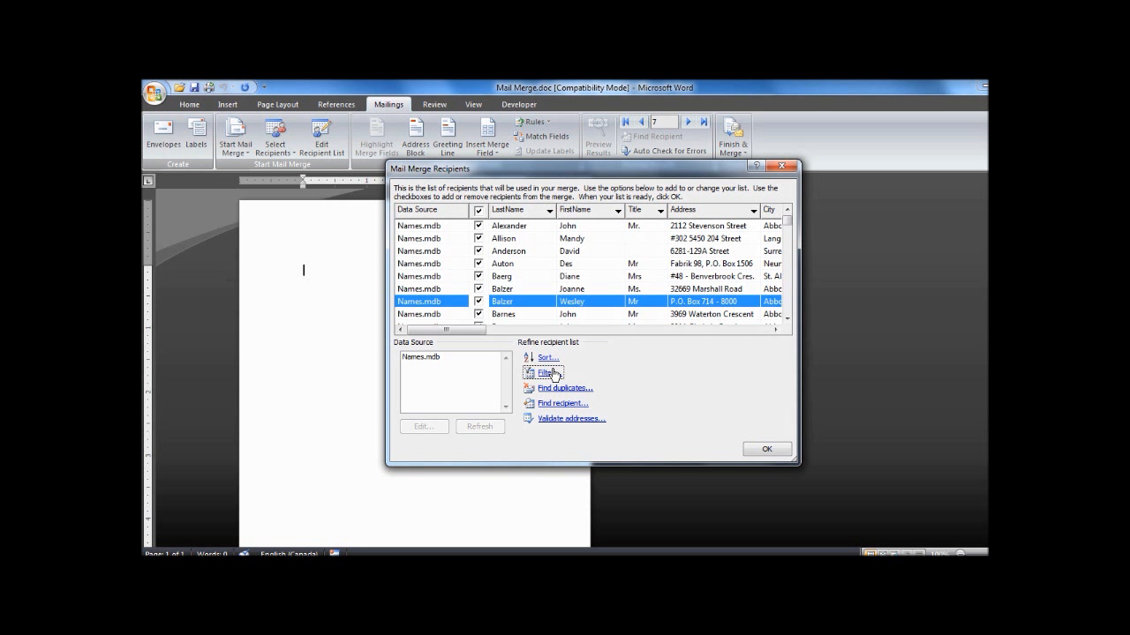
Step: Accept the mail merge recipient list and set the document's page setup to 2 pages per sheet
left_click(764, 446)
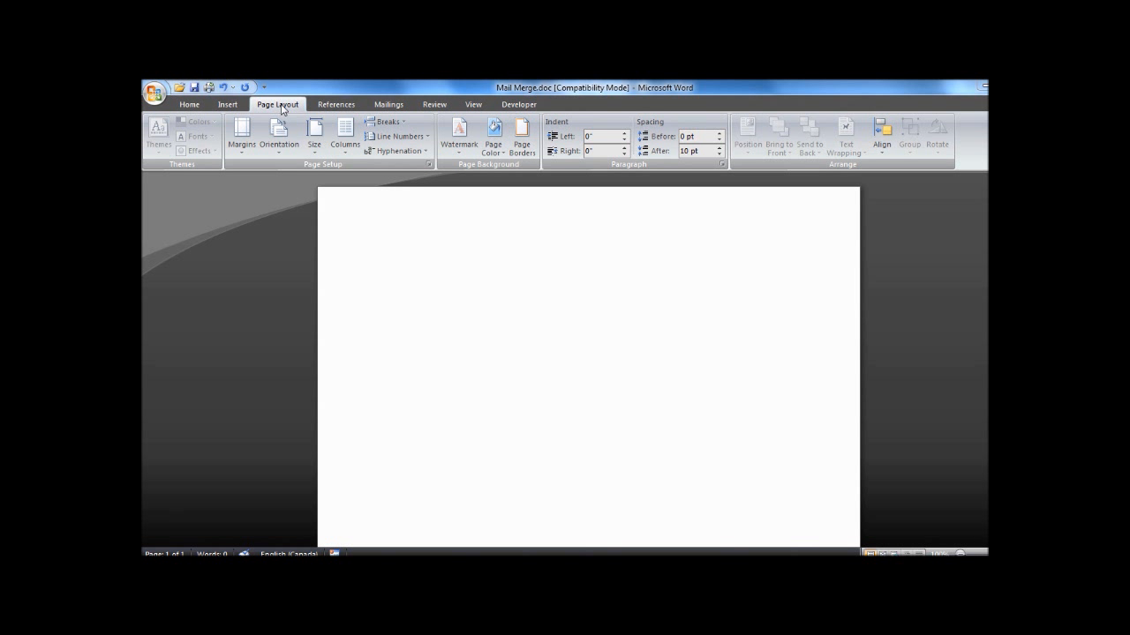
left_click(430, 164)
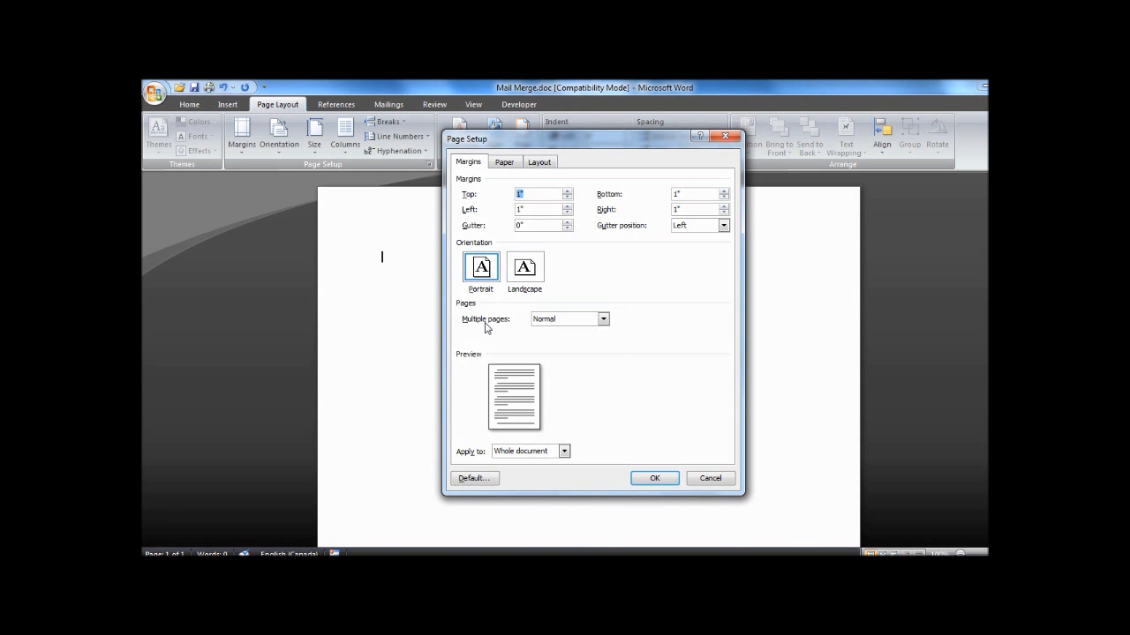
left_click(604, 319)
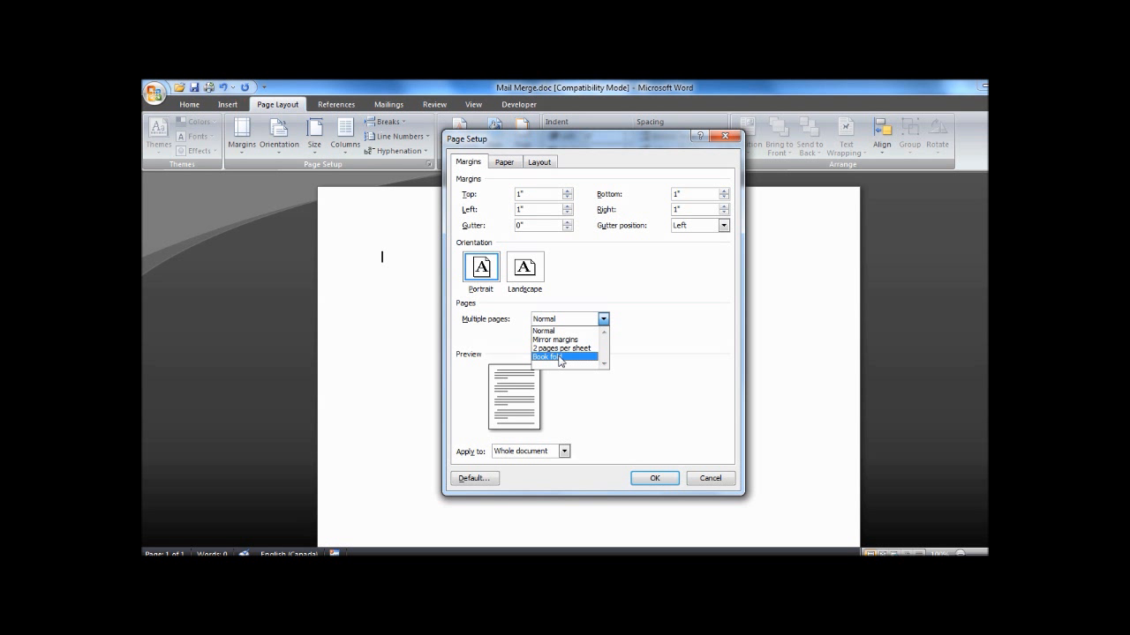
left_click(561, 348)
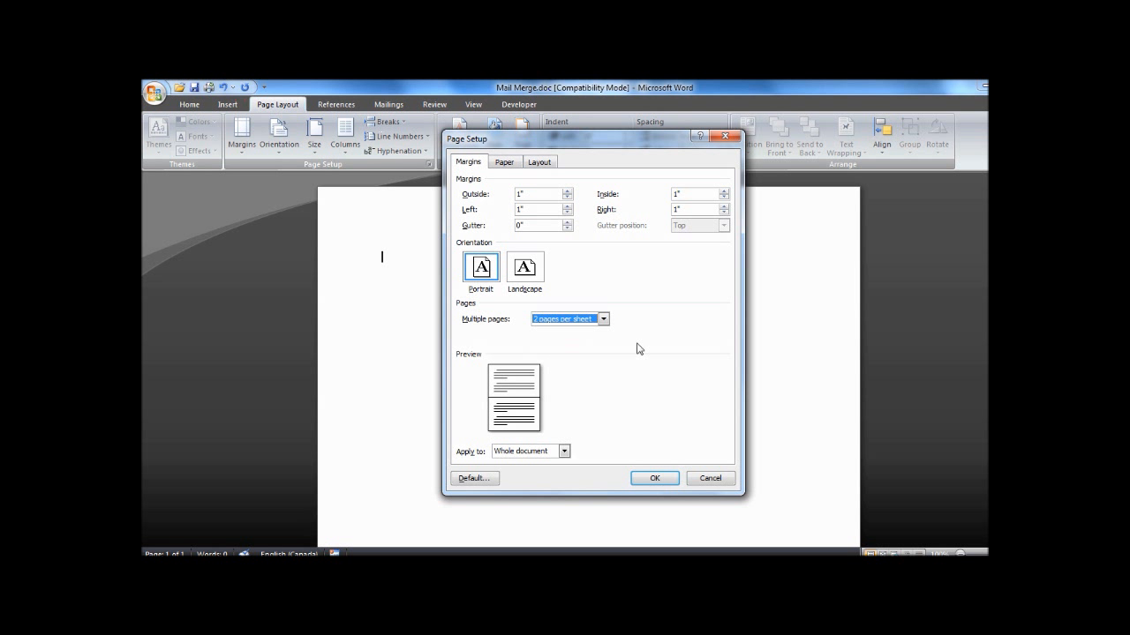
left_click(651, 460)
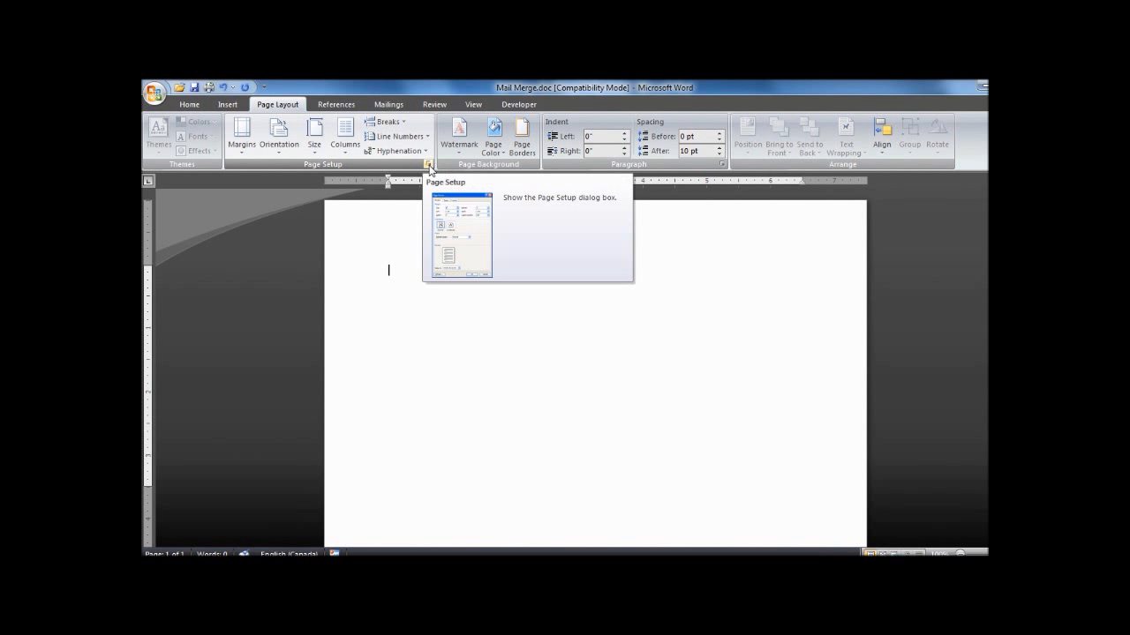
Step: Change the page orientation to Landscape in the page setup for the whole document
left_click(429, 164)
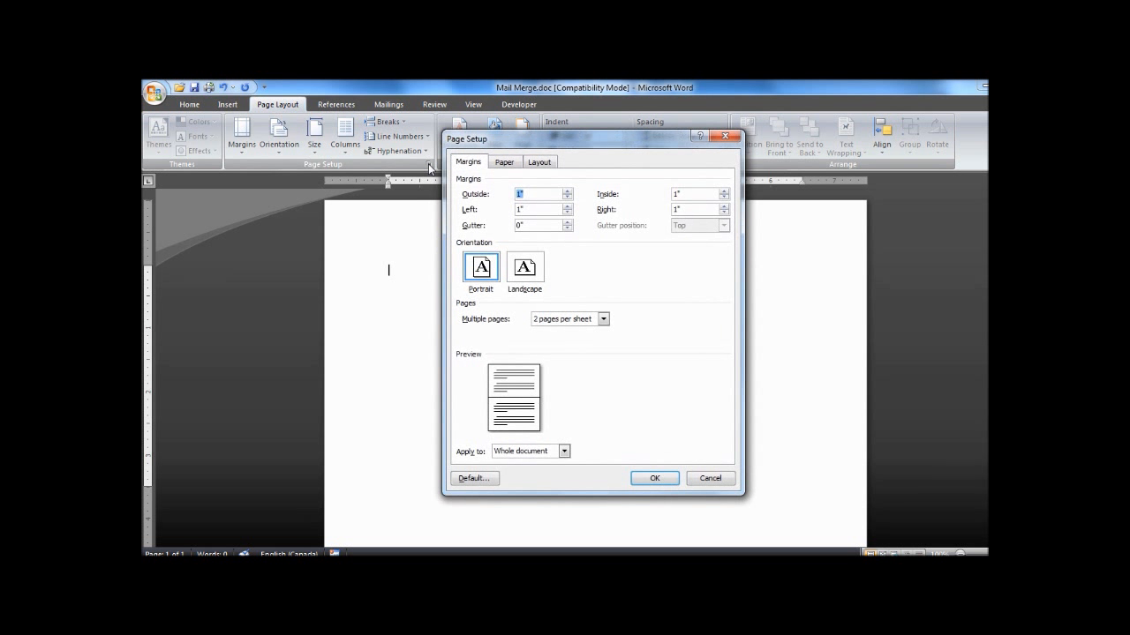
left_click(524, 268)
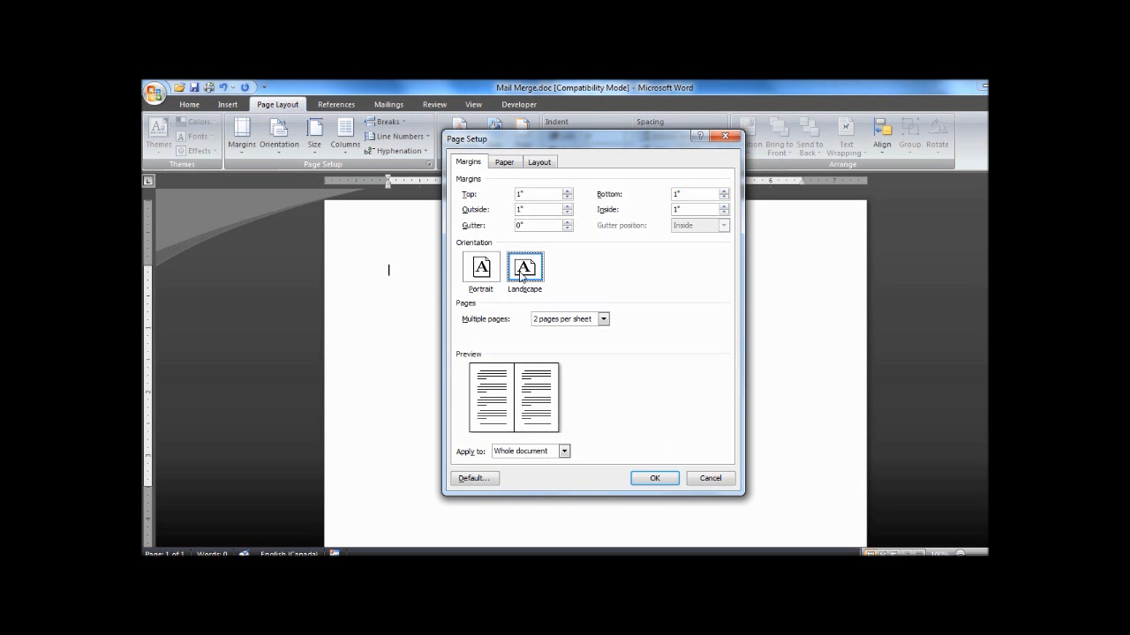
left_click(654, 463)
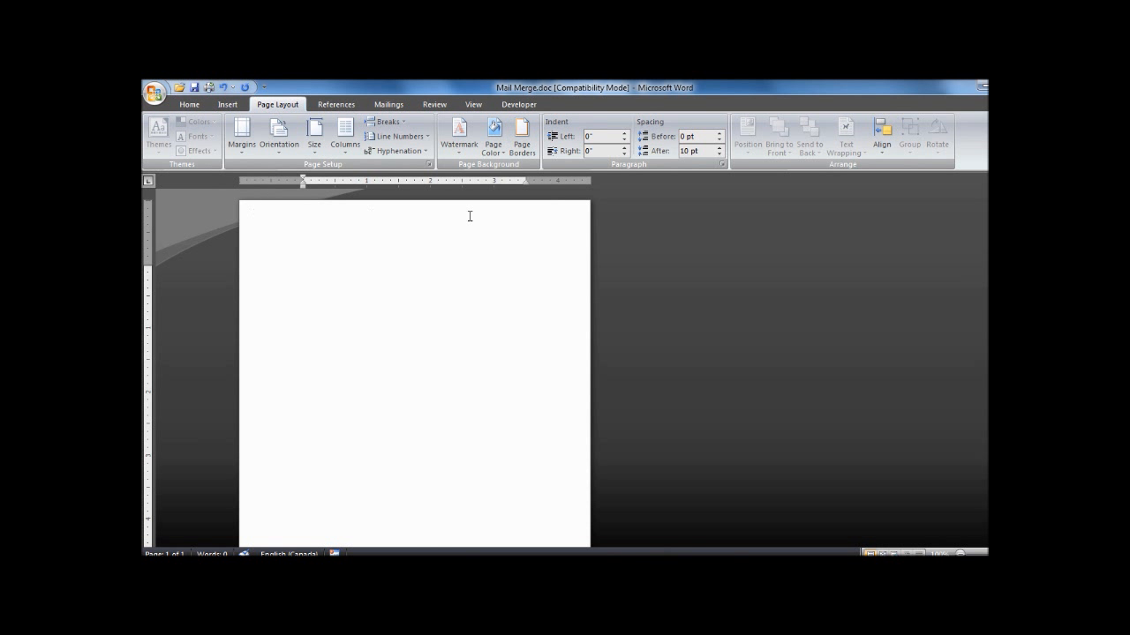
scroll(300, 309, "down", 3)
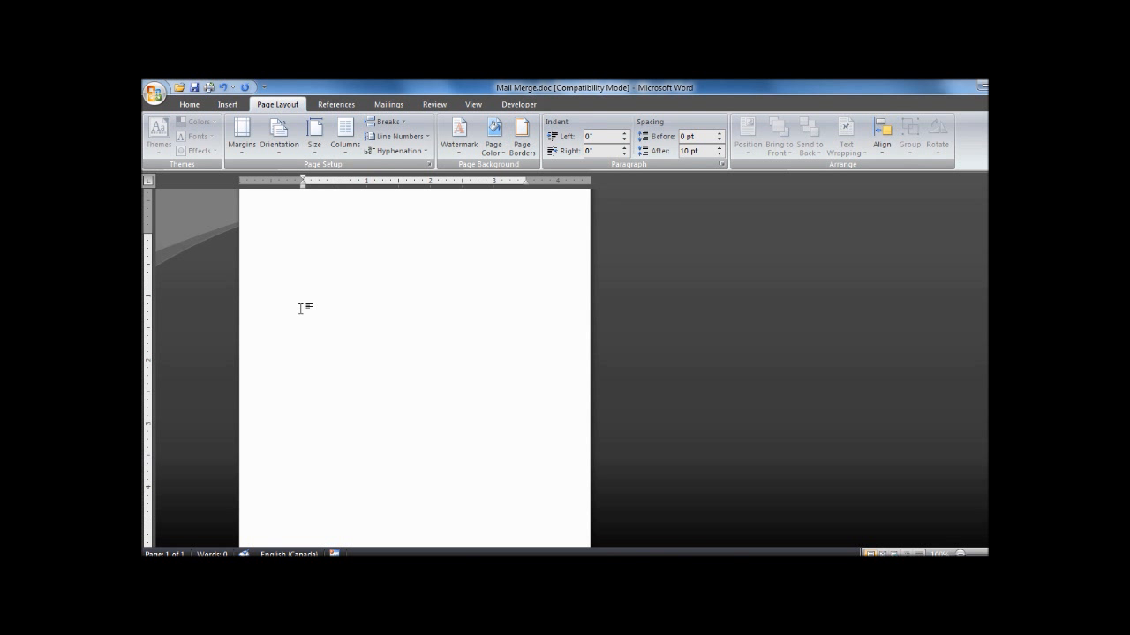
scroll(300, 308, "down", 1)
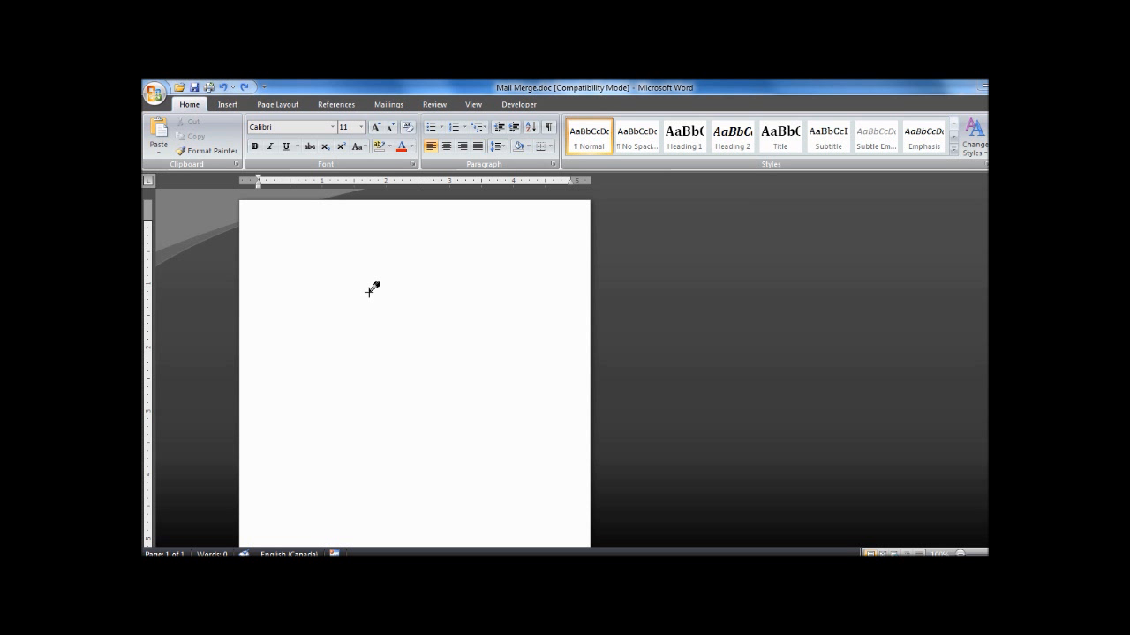
Step: Insert a table with three columns and one row, and narrow its first column
left_click(227, 105)
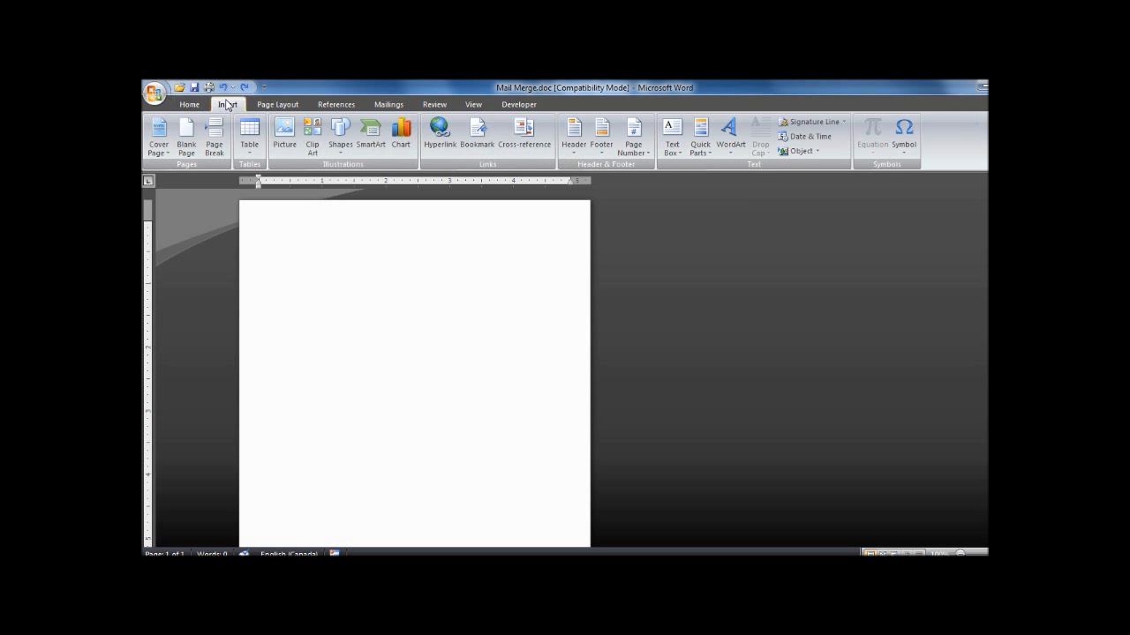
left_click(249, 150)
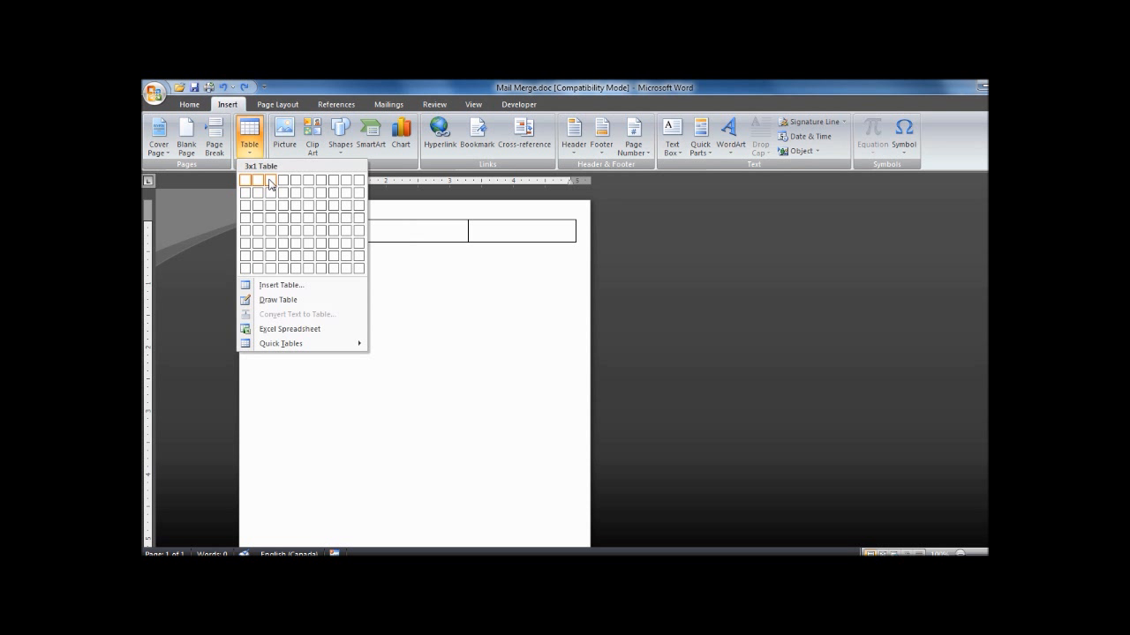
left_click(270, 182)
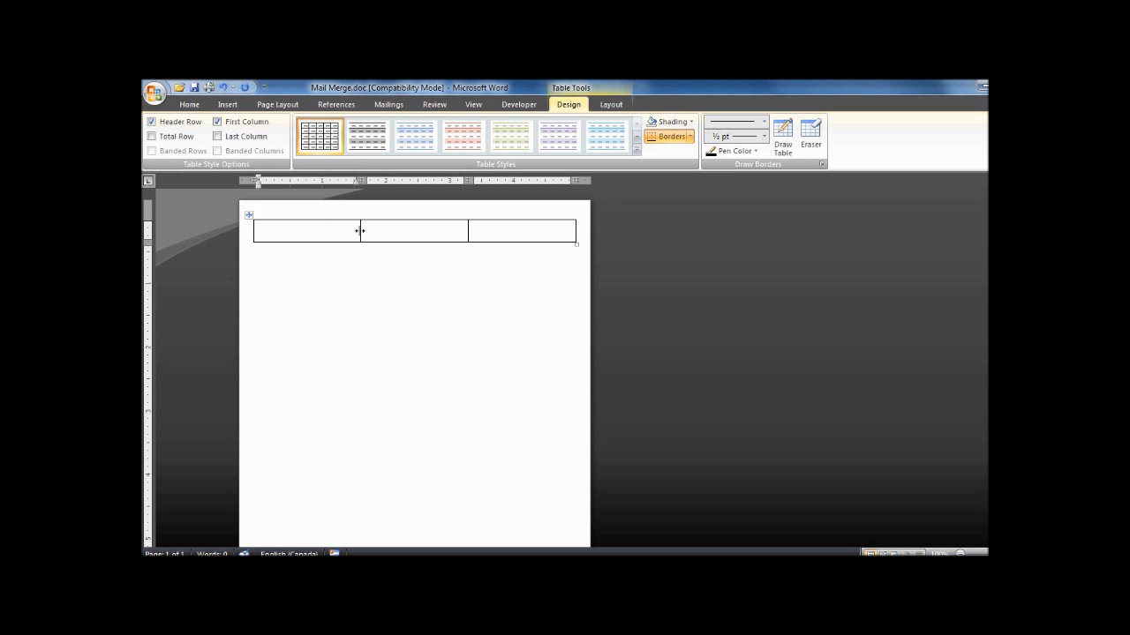
left_click_drag(360, 230, 334, 230)
Step: Insert the LastName and FirstName merge fields in the middle cell, separated by a comma and space, and start a new line
left_click(361, 232)
left_click(389, 105)
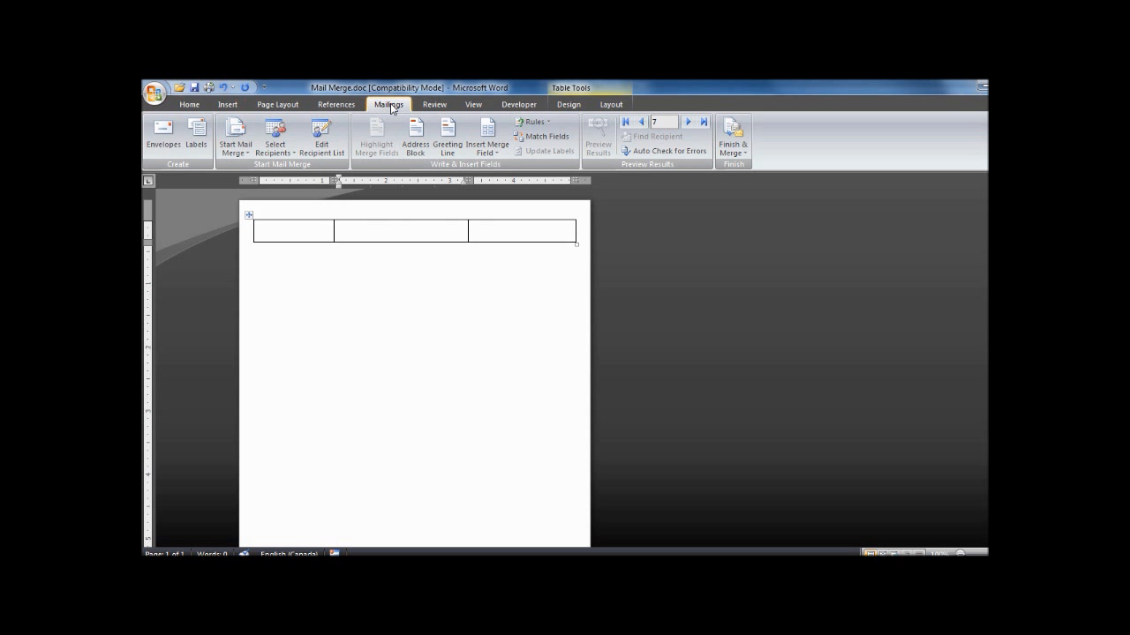
left_click(483, 151)
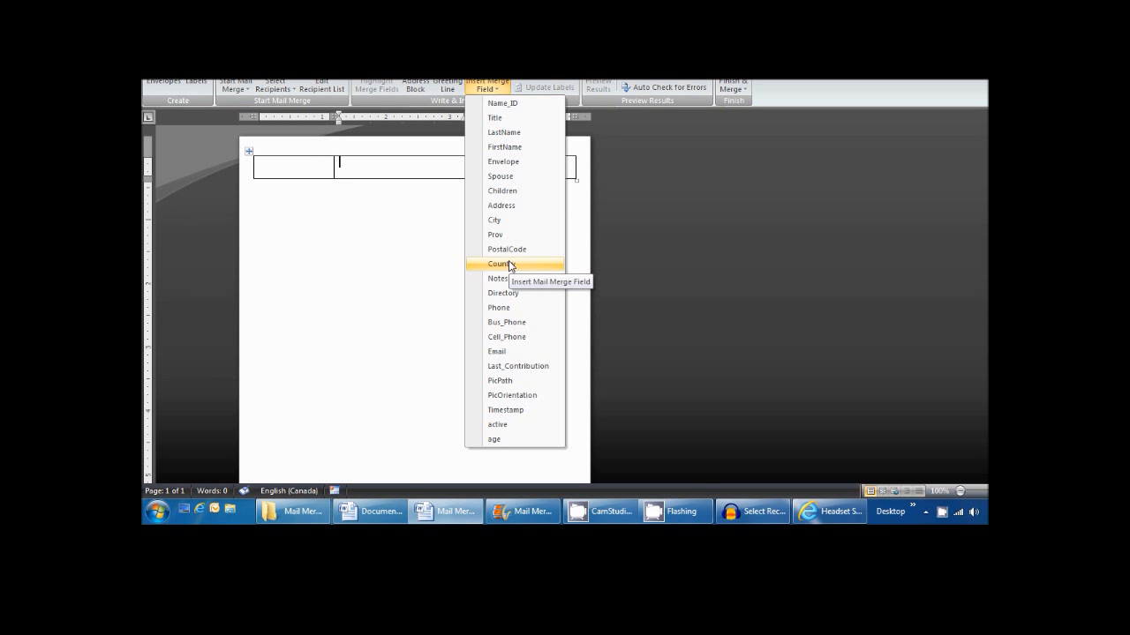
left_click(504, 196)
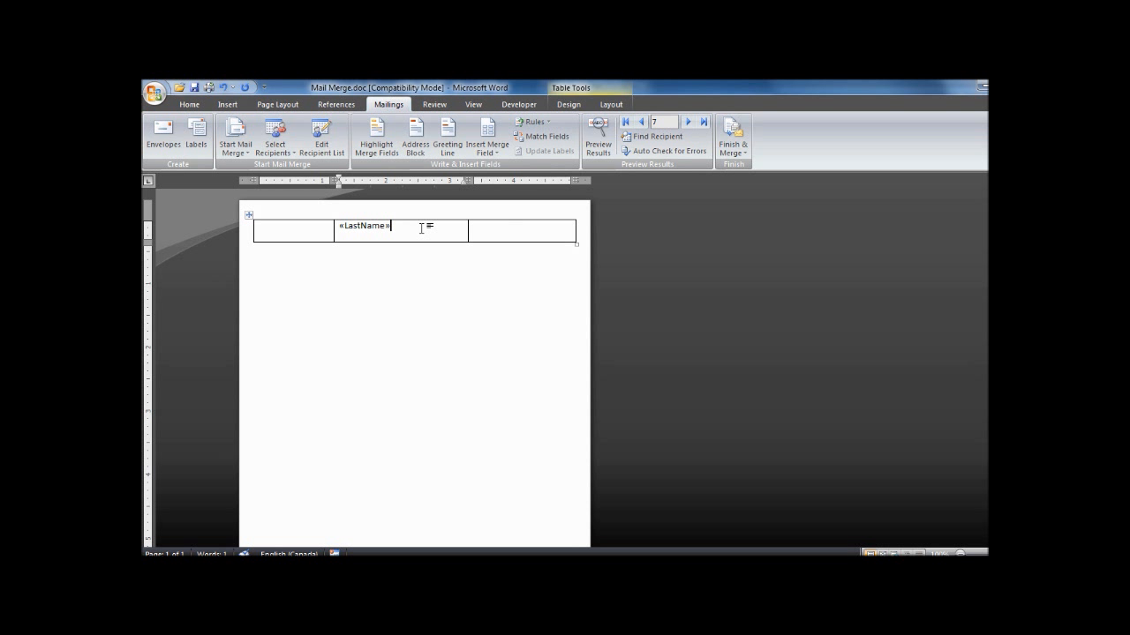
type(",")
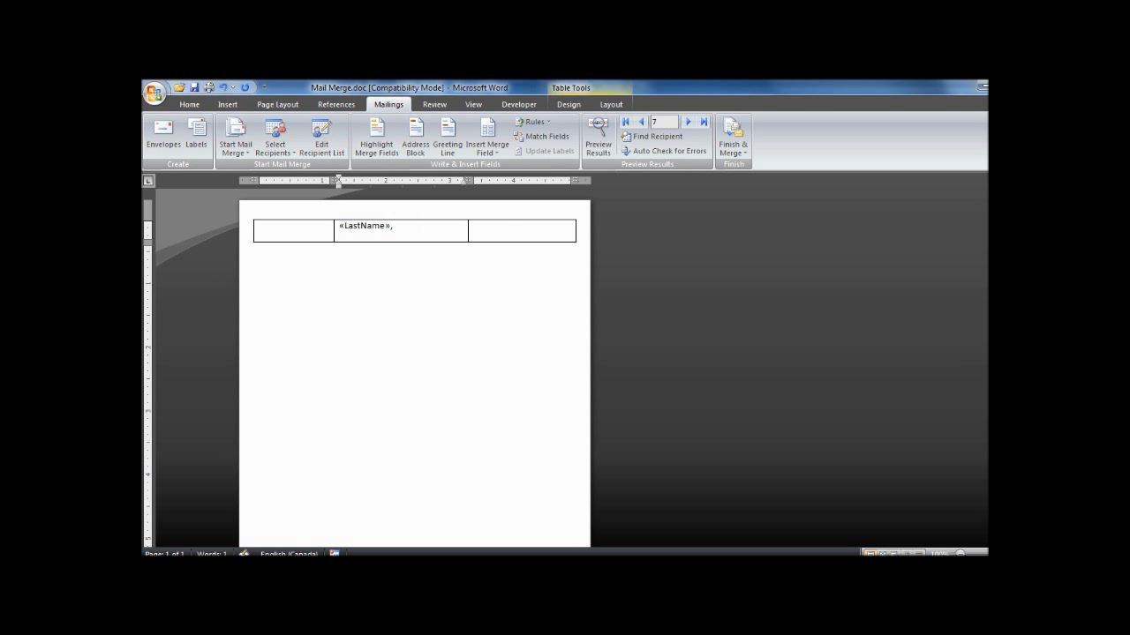
left_click(484, 149)
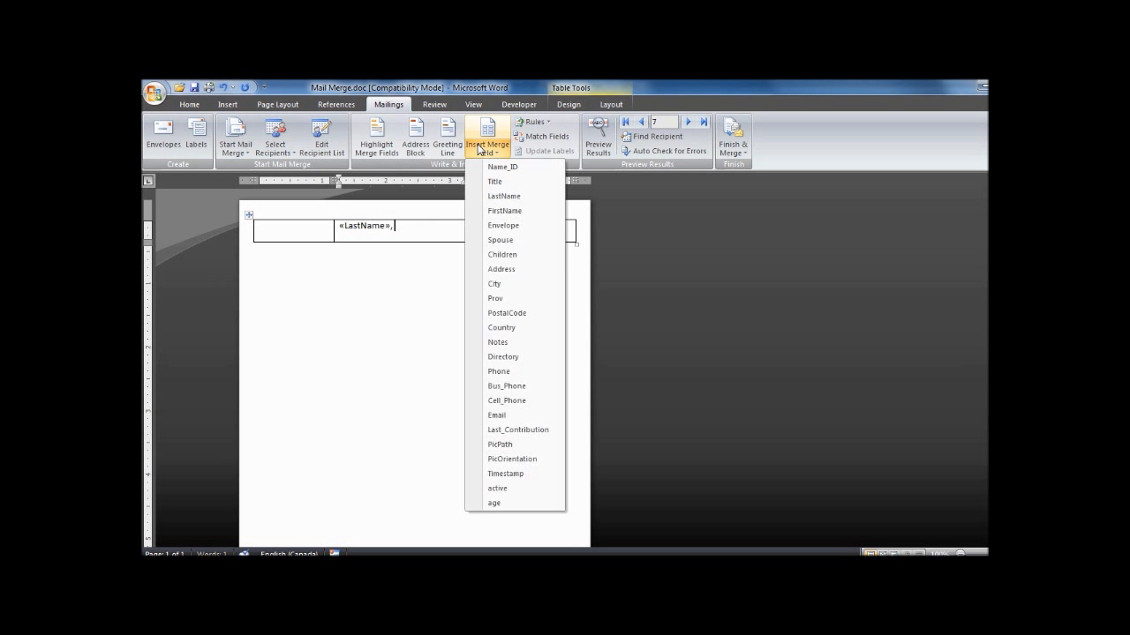
left_click(499, 212)
key("Return")
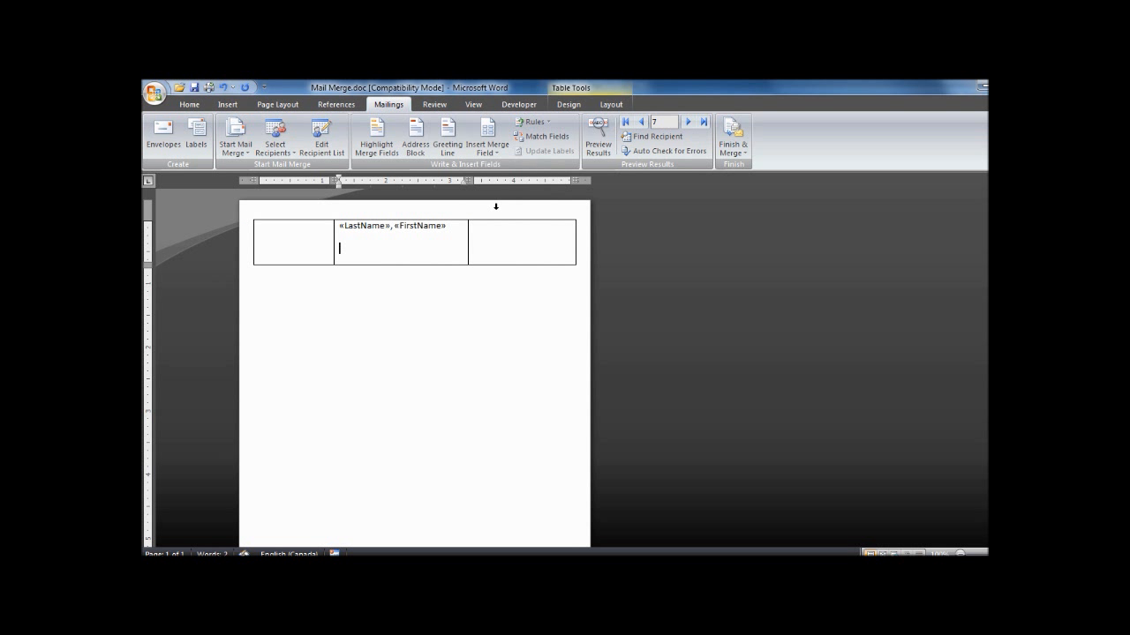
Step: Add the Children and Address merge fields on separate lines below the name in the middle cell
left_click(494, 151)
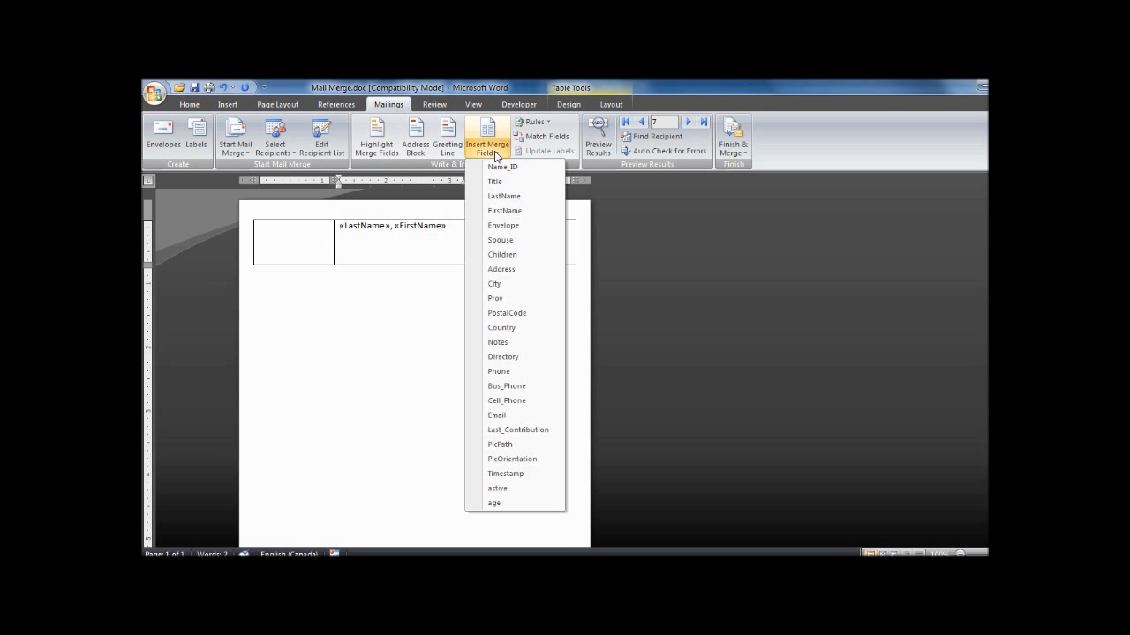
left_click(501, 254)
key("Return")
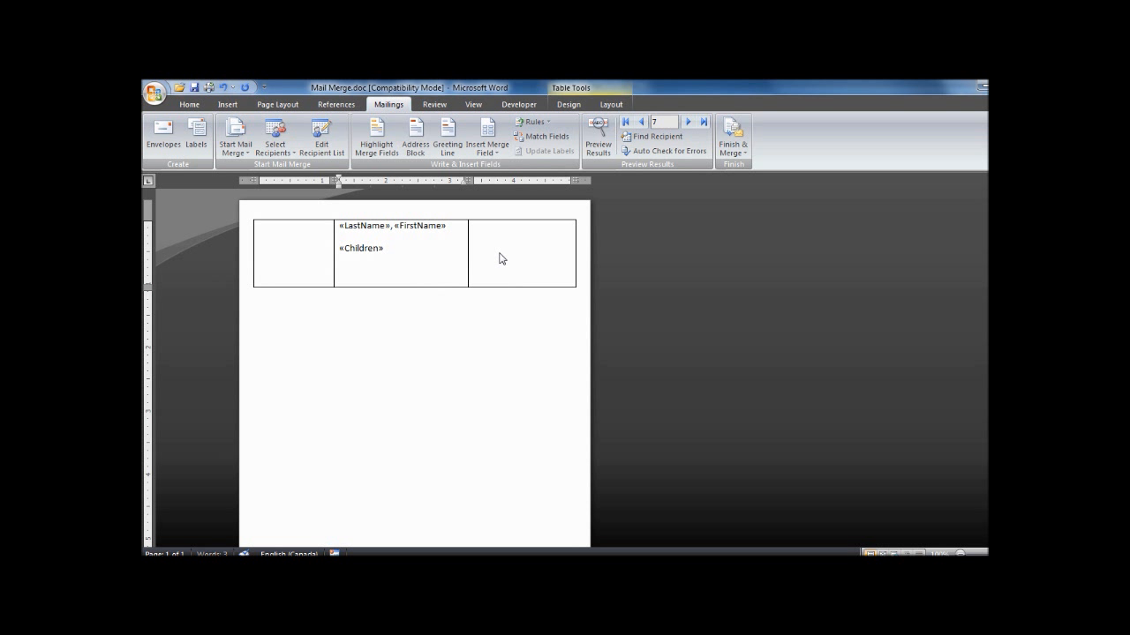
left_click(486, 152)
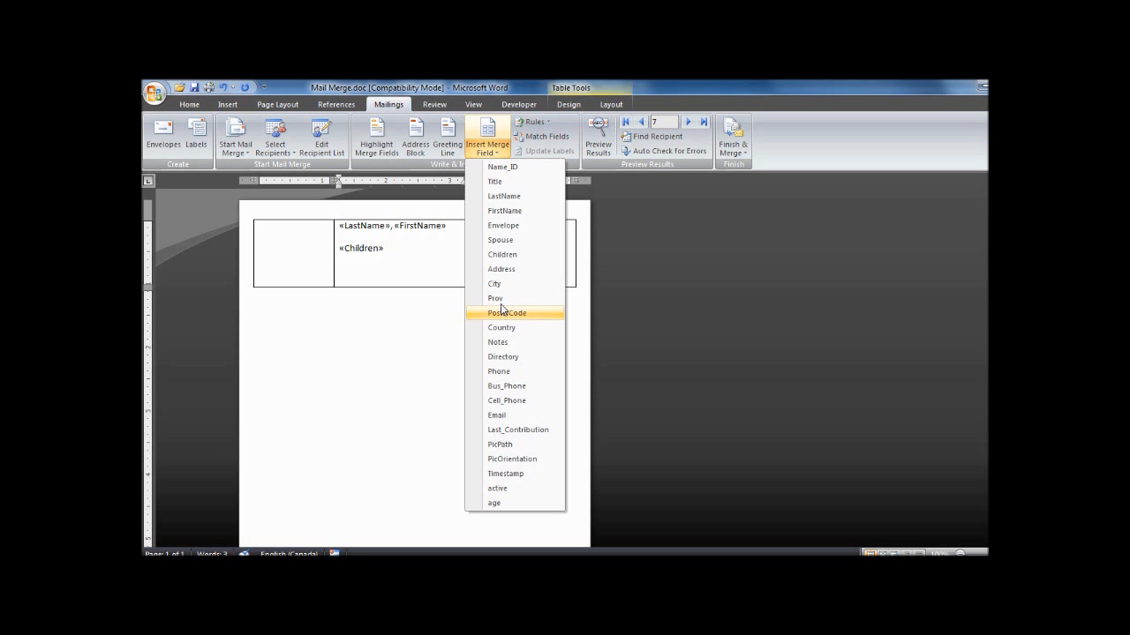
left_click(499, 269)
key("Return")
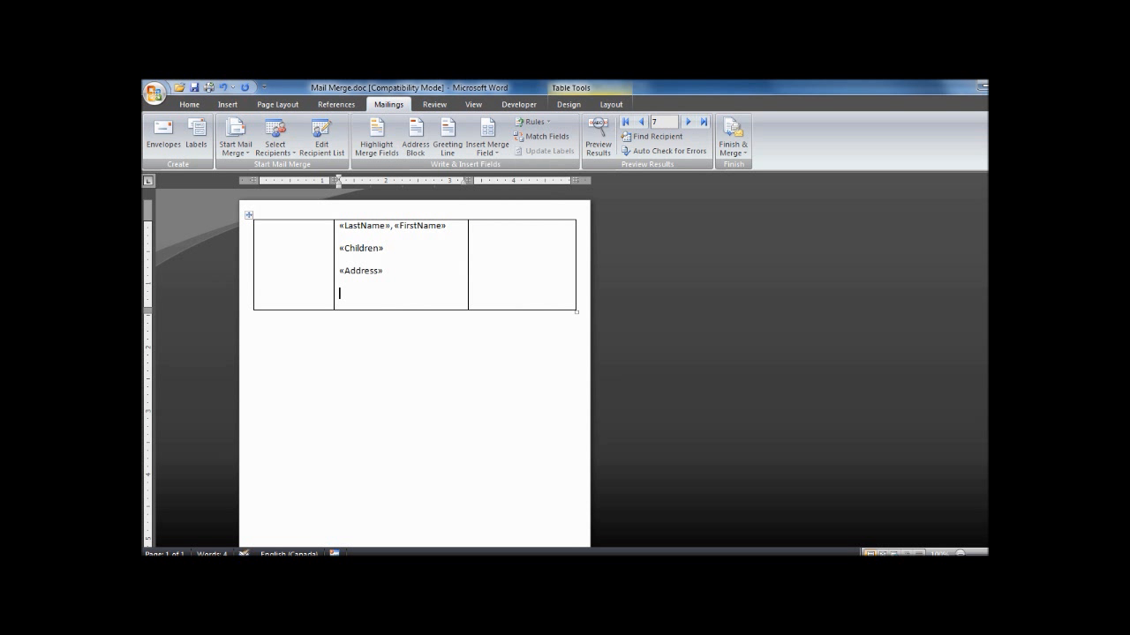
Step: Add a line with the City, Prov and PostalCode merge fields below the address, with a comma after City
left_click(487, 148)
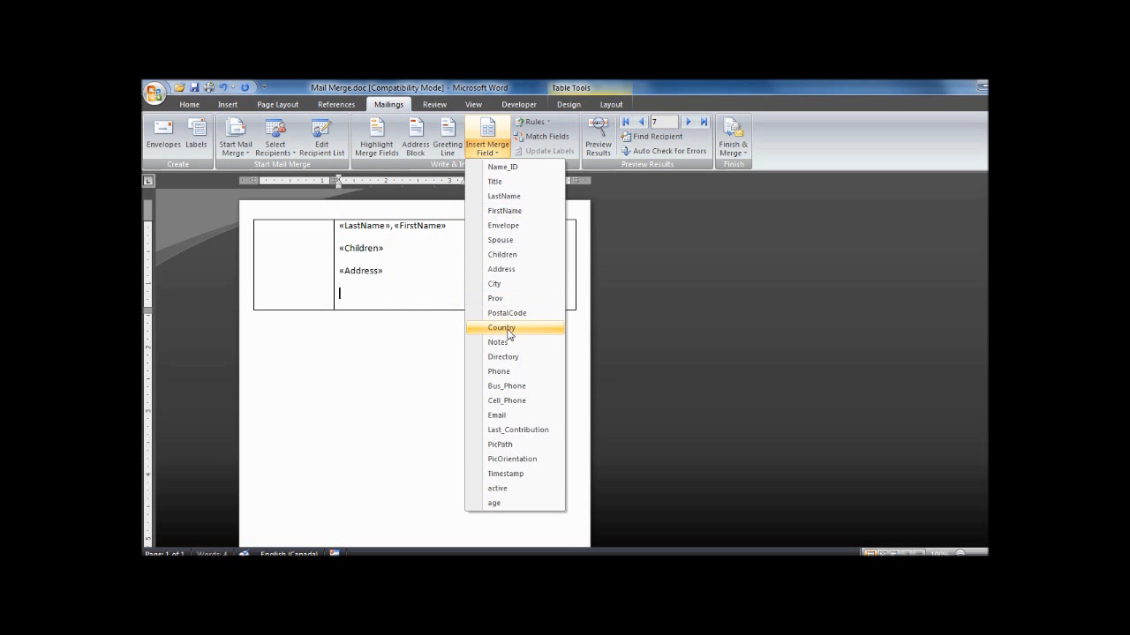
left_click(495, 286)
type(",")
left_click(495, 157)
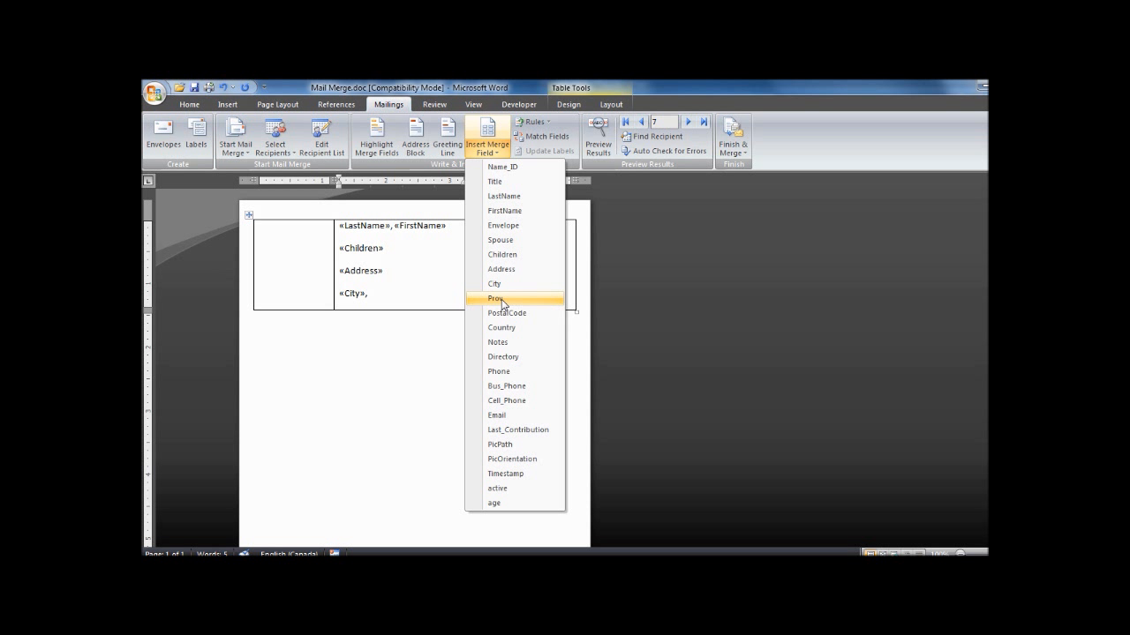
left_click(500, 299)
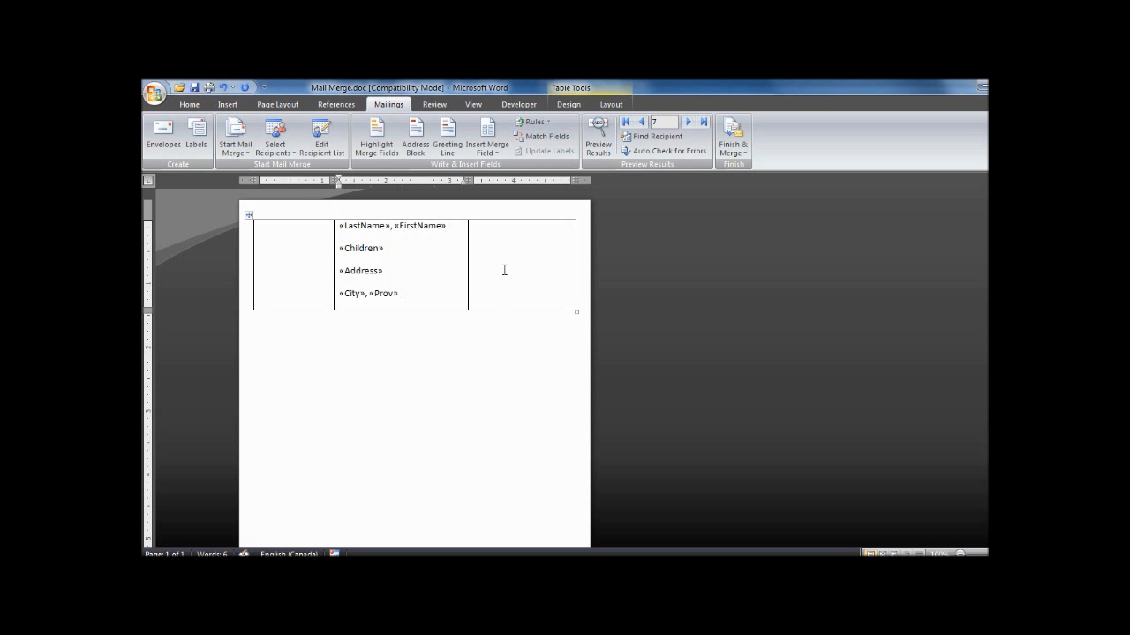
left_click(486, 152)
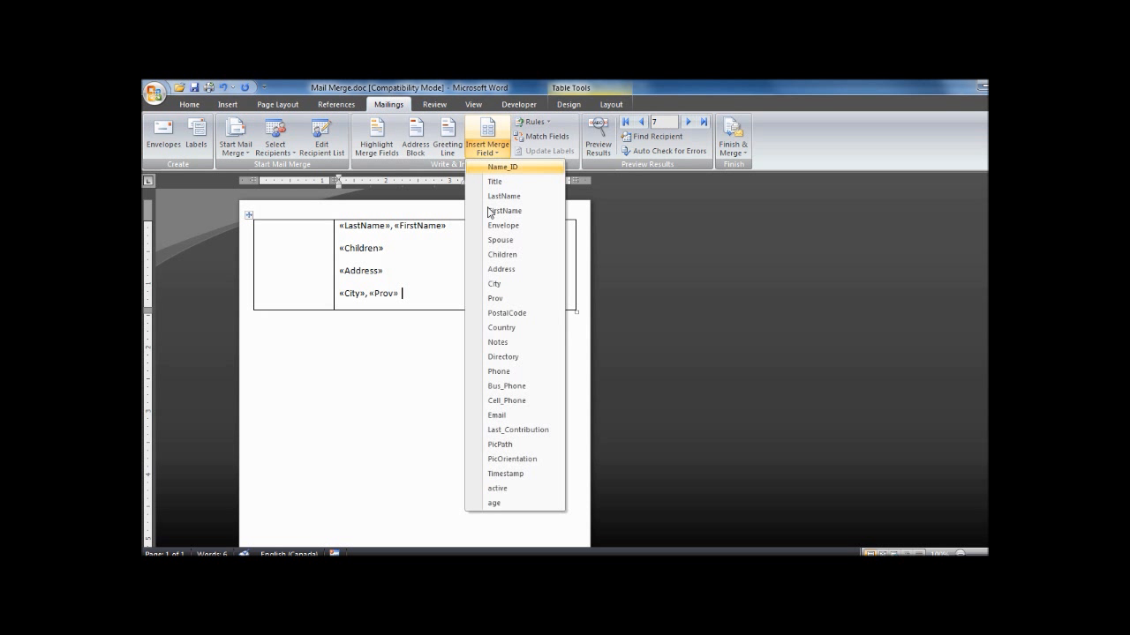
left_click(497, 314)
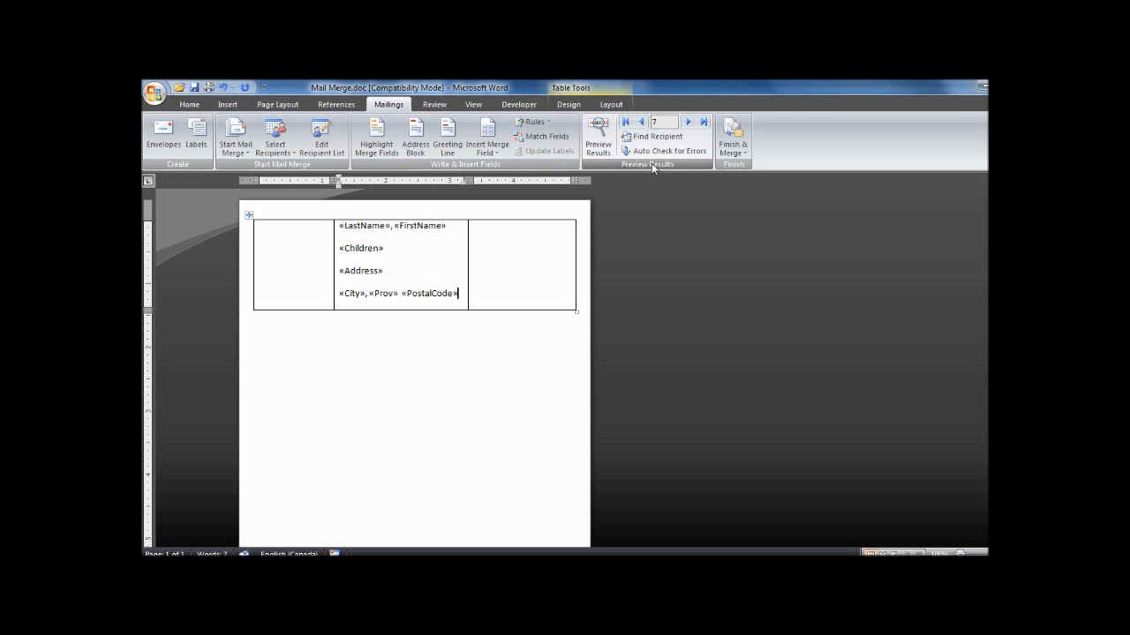
Step: Preview the merged results, browsing back to record 3 and forward to record 8, and return to the merge field view
left_click(595, 144)
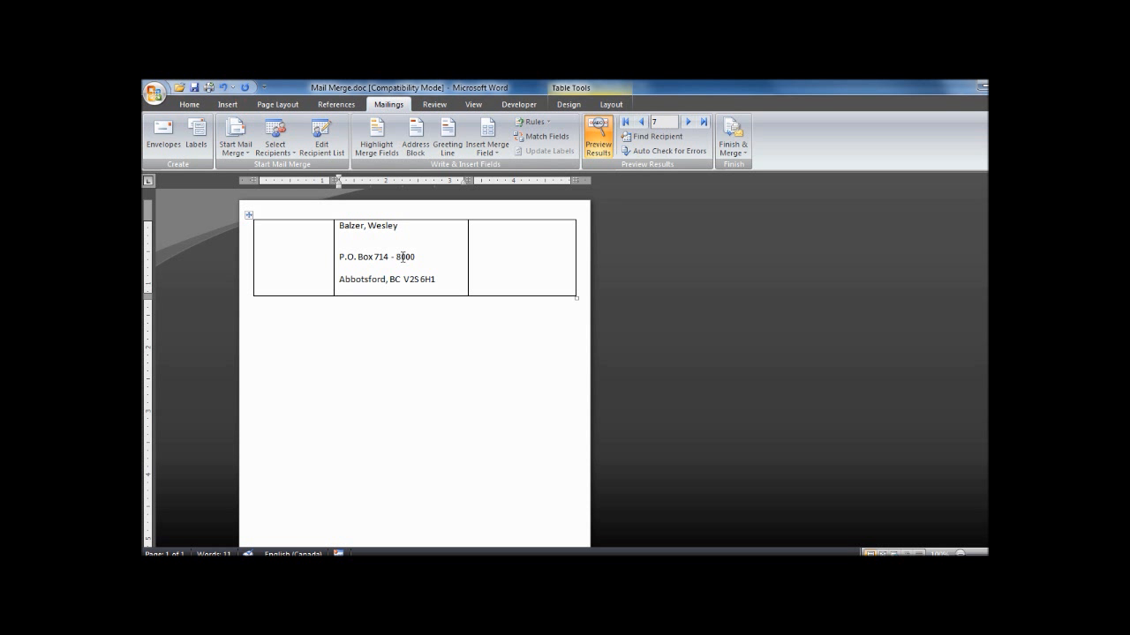
left_click(642, 125)
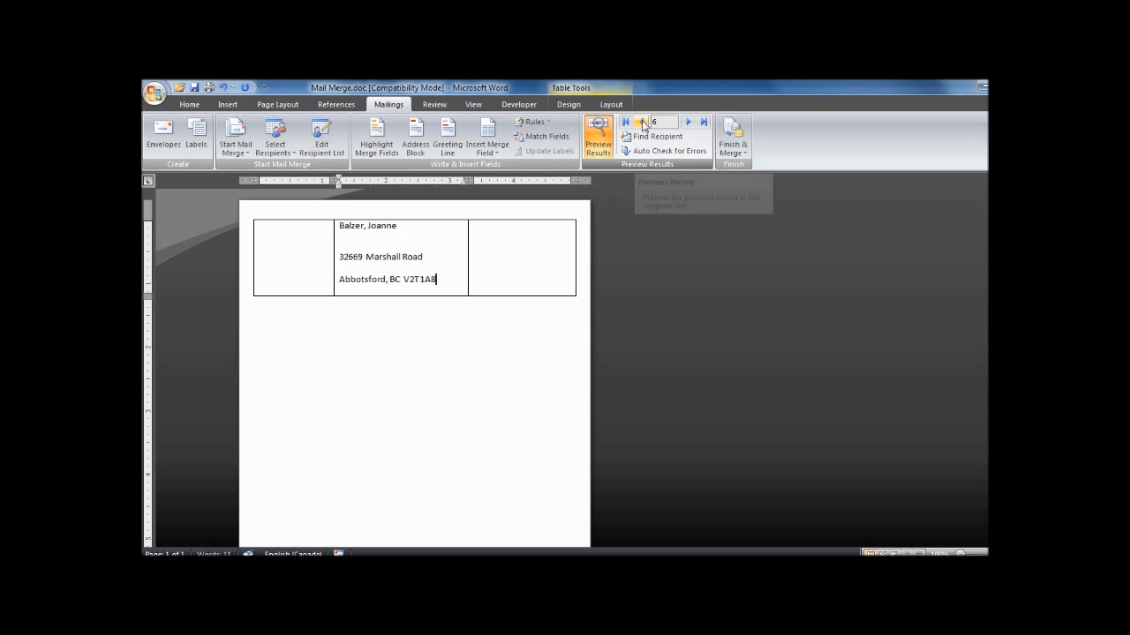
left_click(642, 124)
left_click(642, 125)
left_click(642, 125)
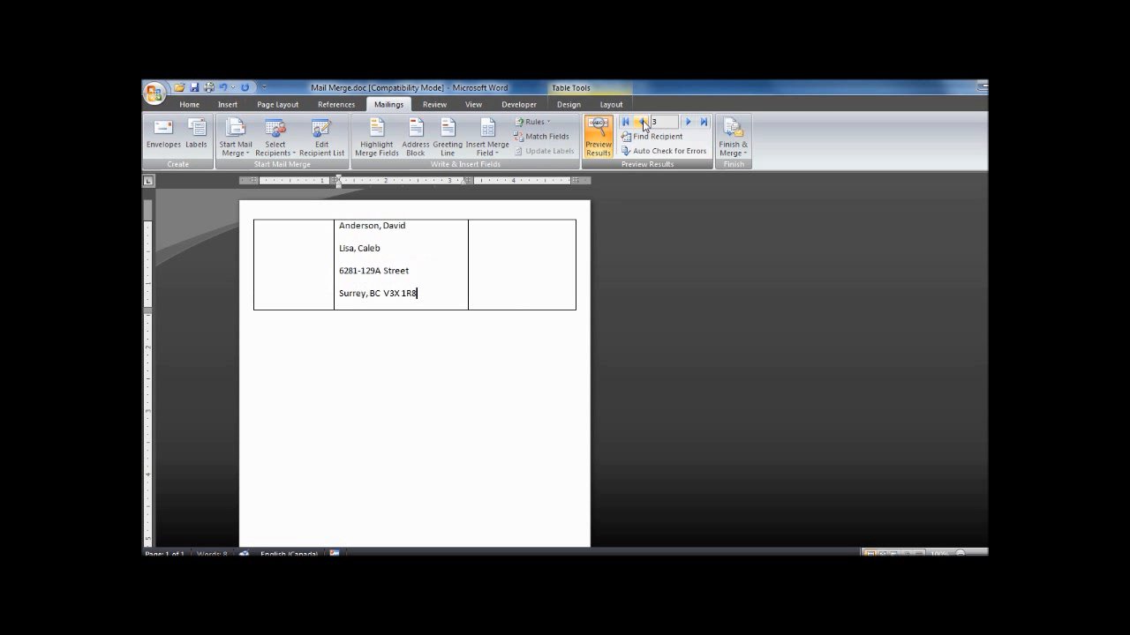
left_click(686, 126)
left_click(687, 127)
left_click(687, 126)
left_click(687, 126)
left_click(687, 126)
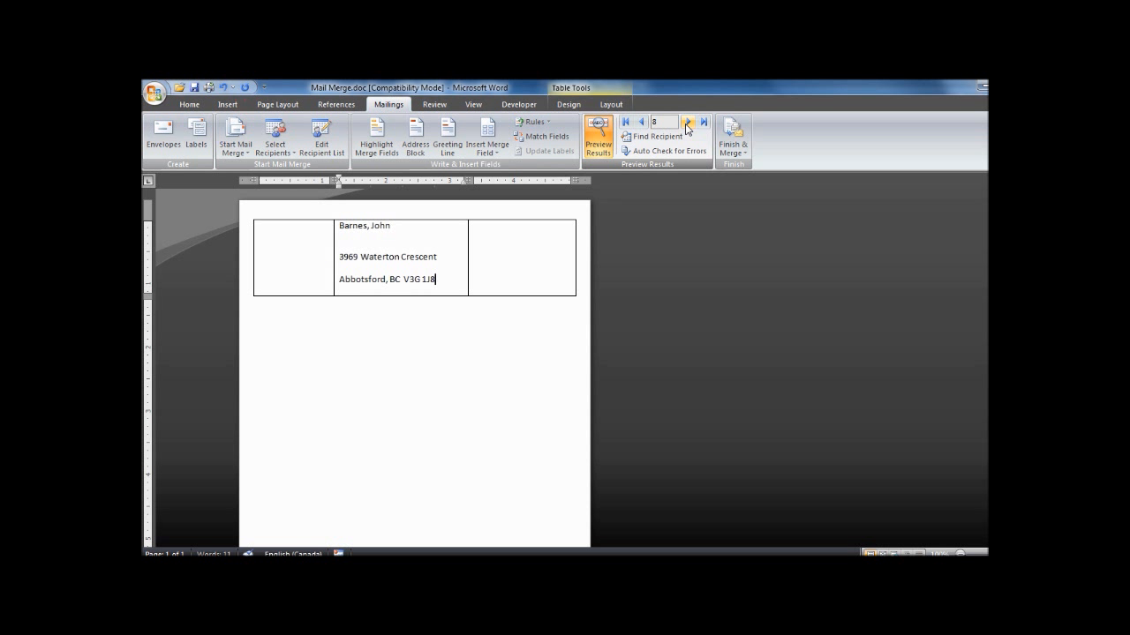
left_click(596, 143)
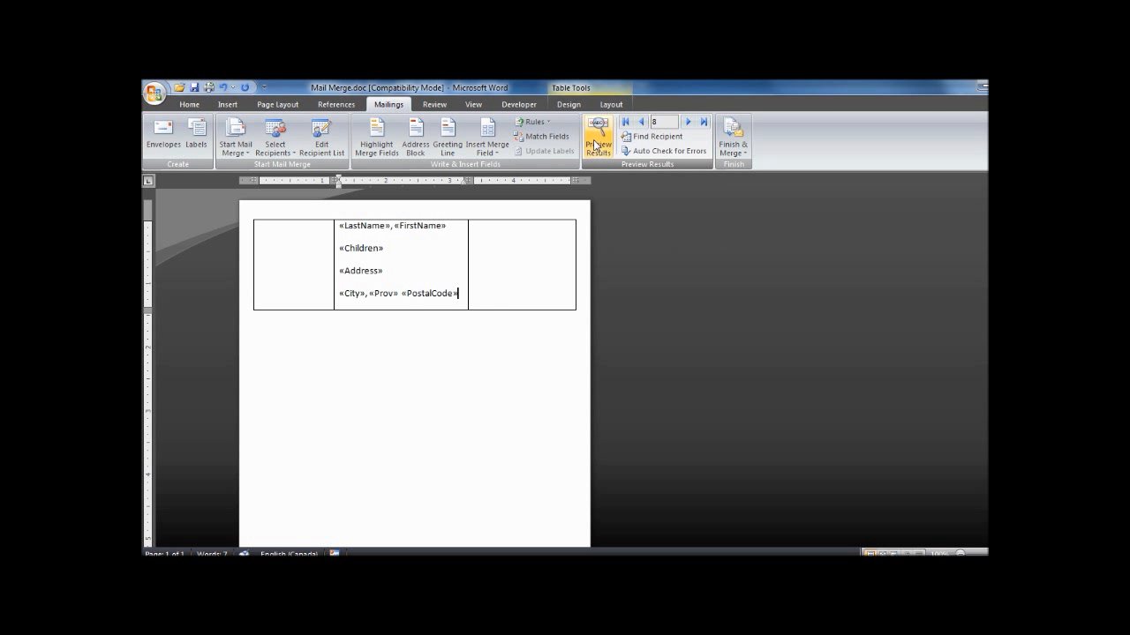
Step: Place the insertion point in the table's empty third cell
left_click(523, 255)
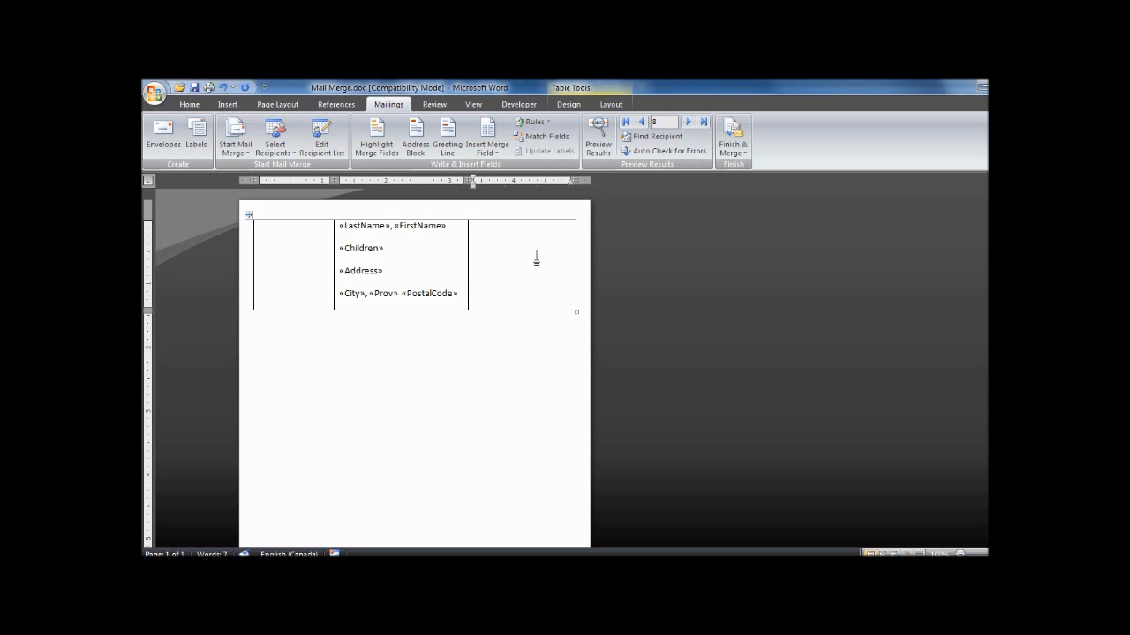
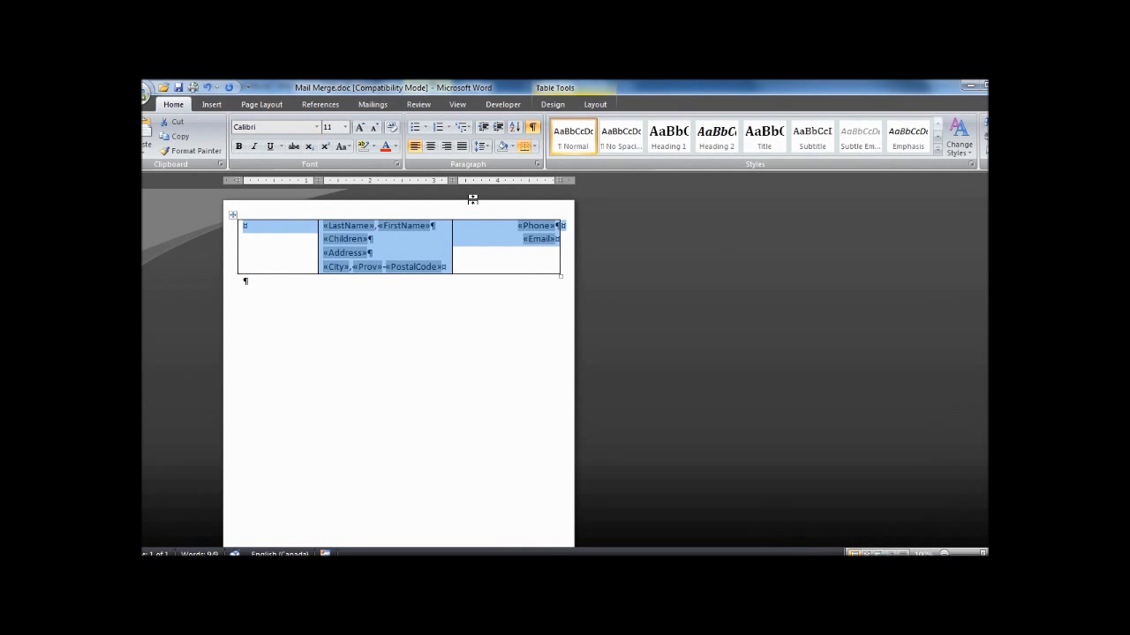
Step: Preview the merged results, browsing back from record 5 to record 1 and forward to record 3
left_click(369, 105)
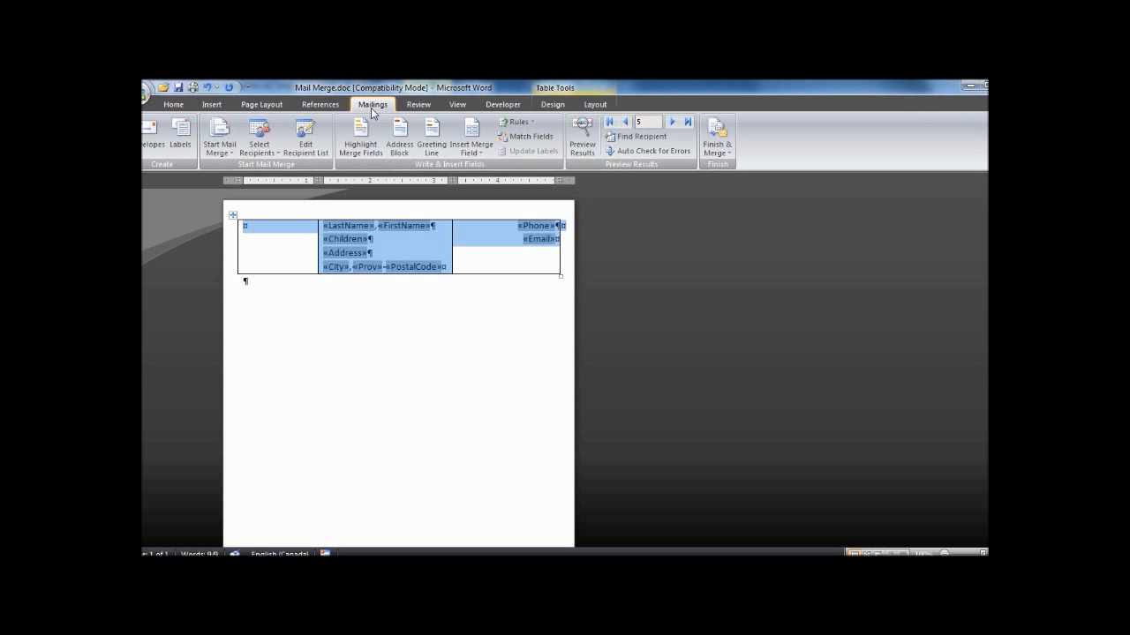
left_click(582, 142)
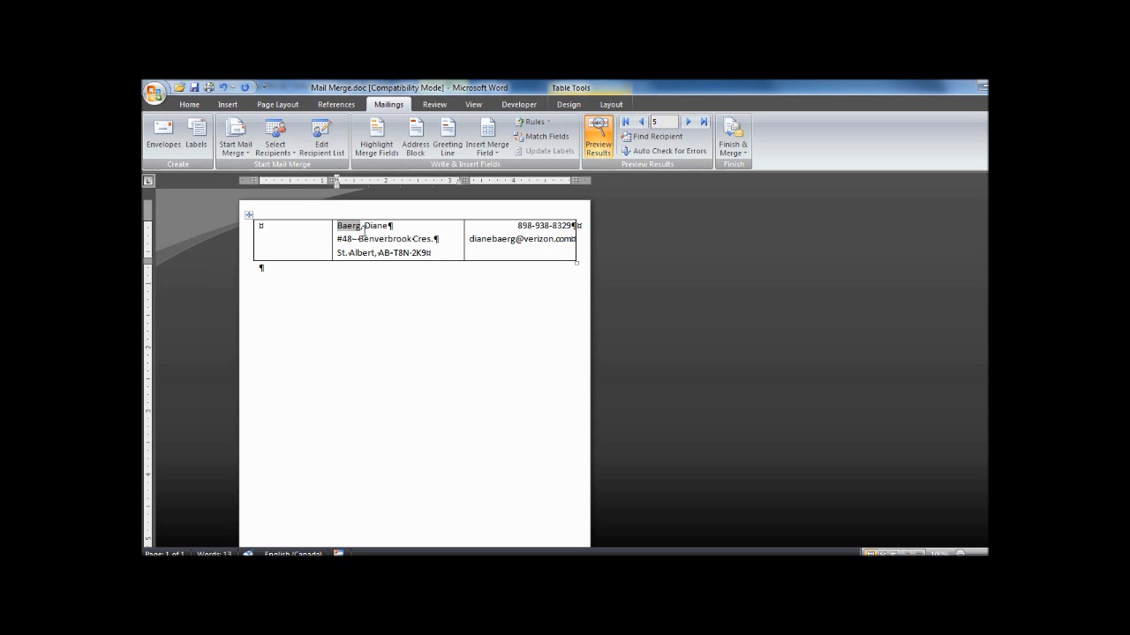
left_click(642, 124)
left_click(641, 124)
left_click(642, 123)
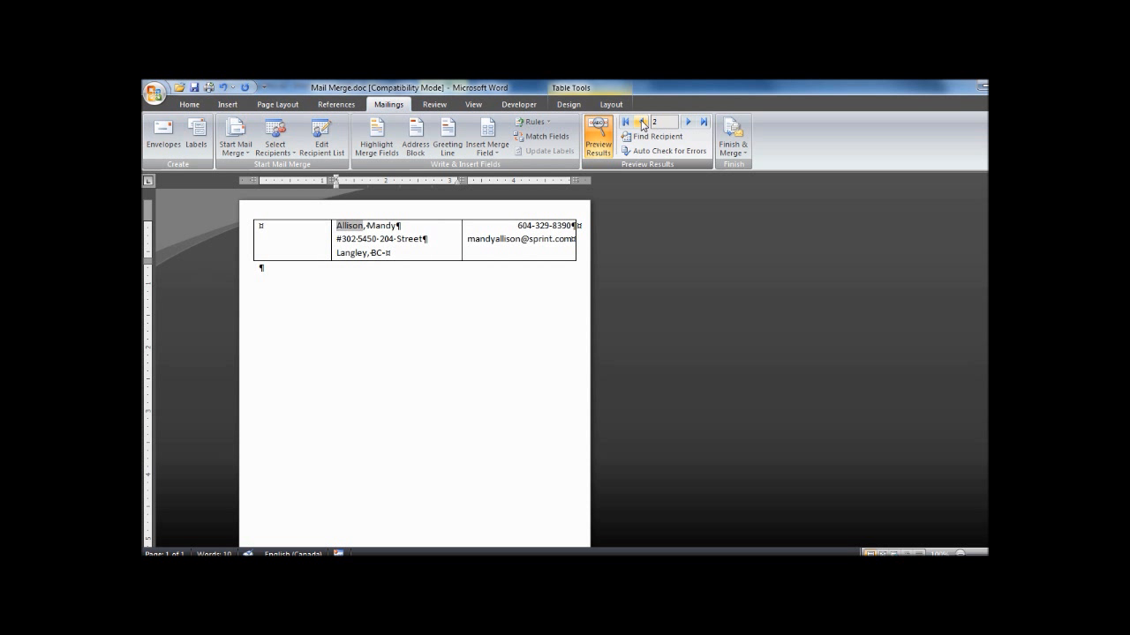
left_click(642, 123)
left_click(687, 123)
left_click(688, 123)
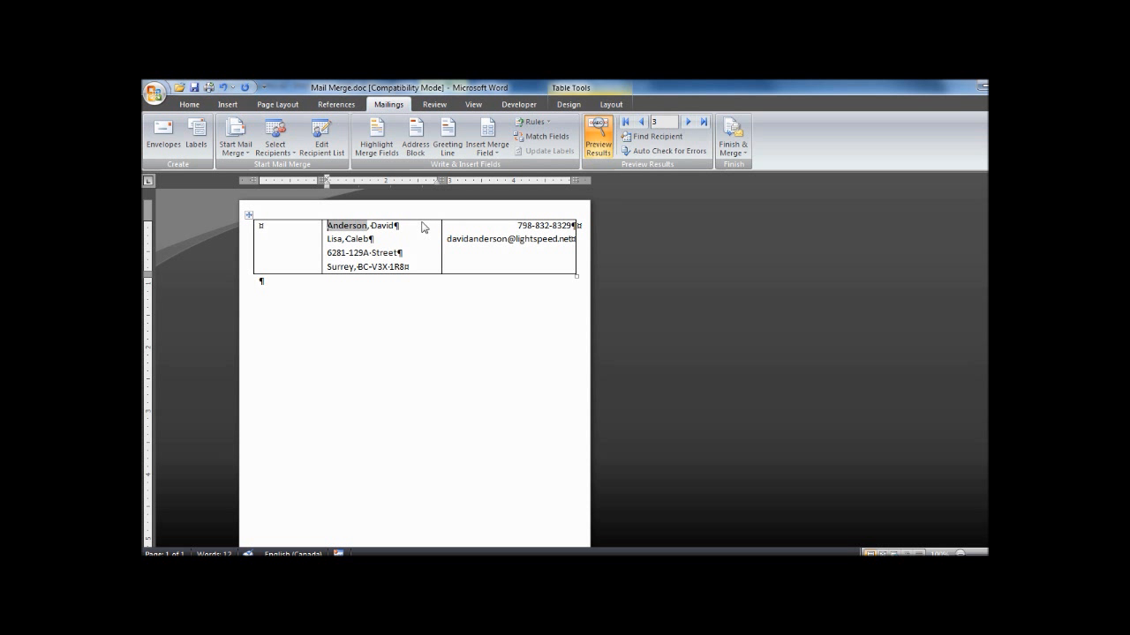
Step: Hide the formatting marks and set the font size of the whole table row to 9
left_click(189, 104)
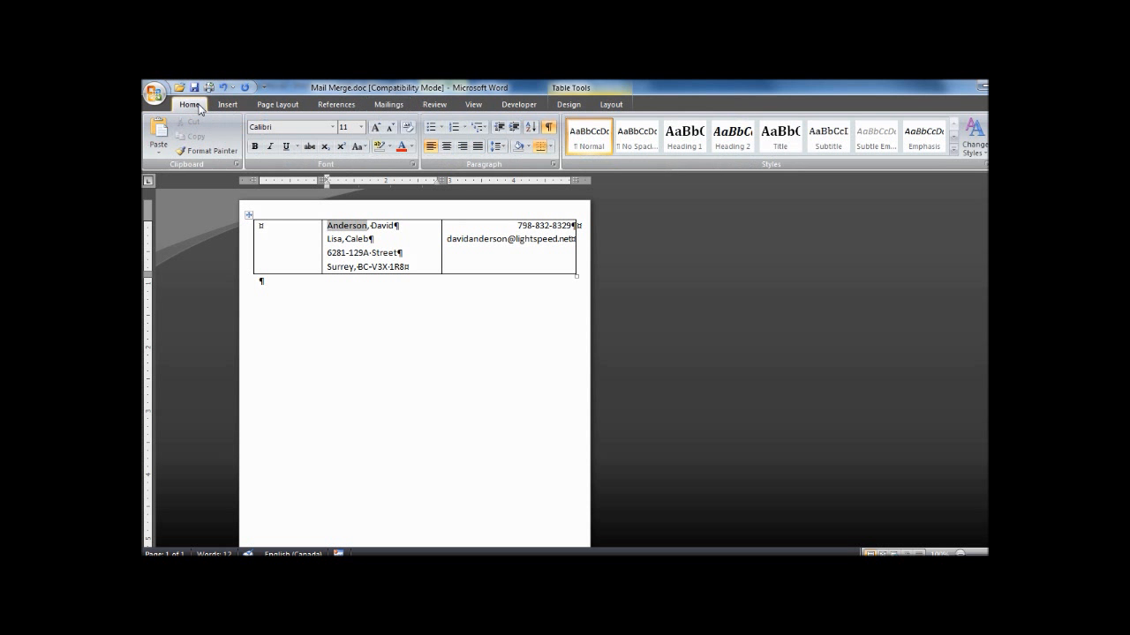
left_click(549, 128)
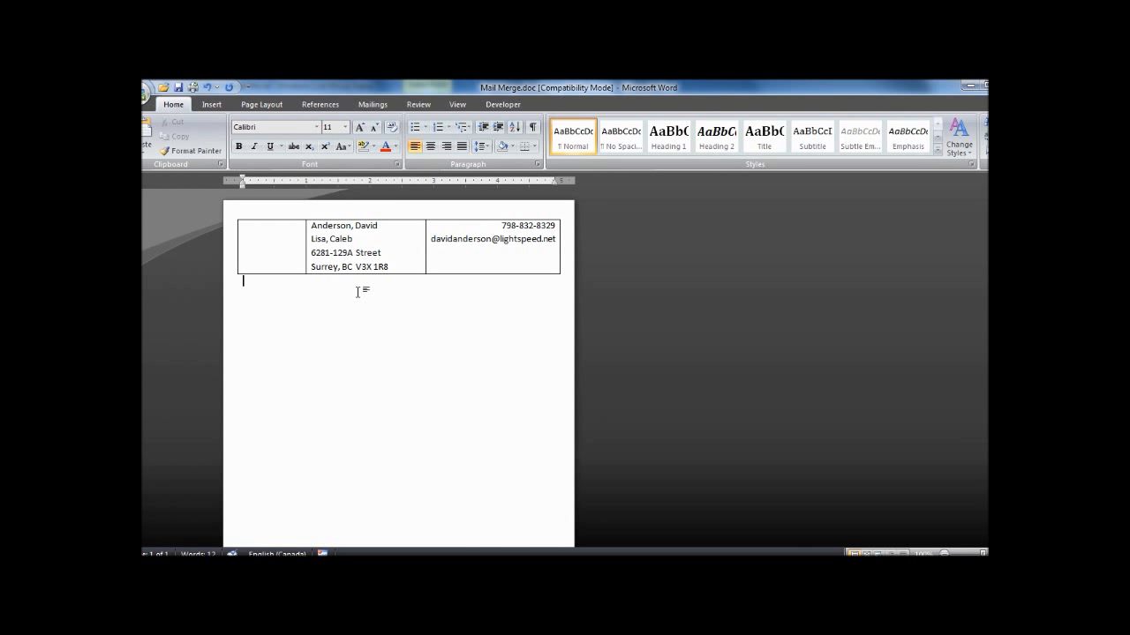
left_click(246, 249)
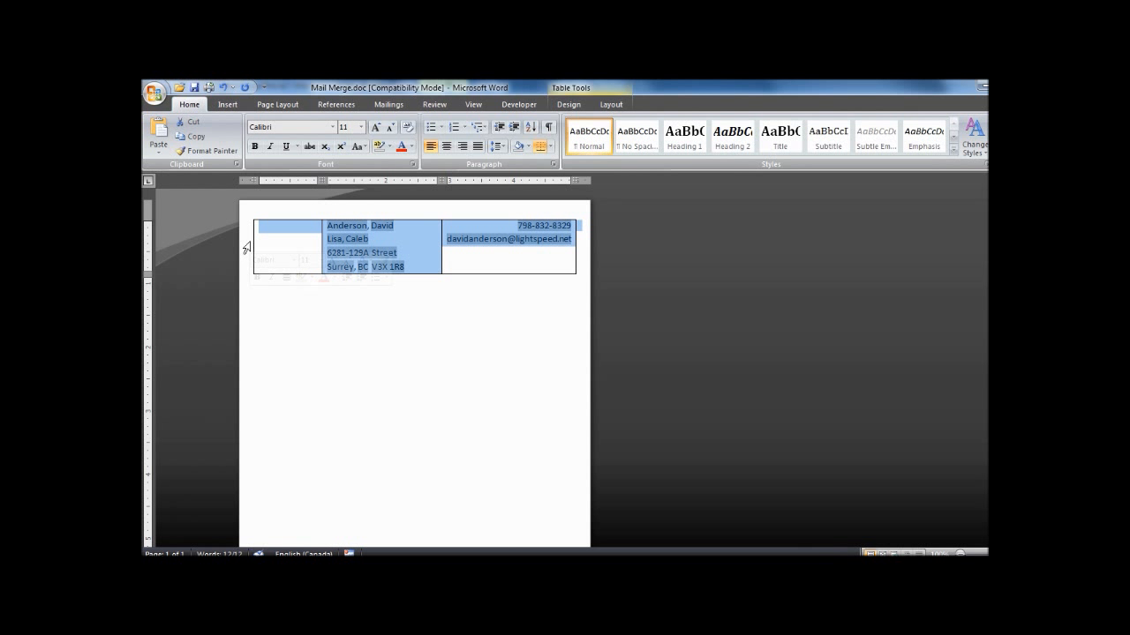
left_click(361, 127)
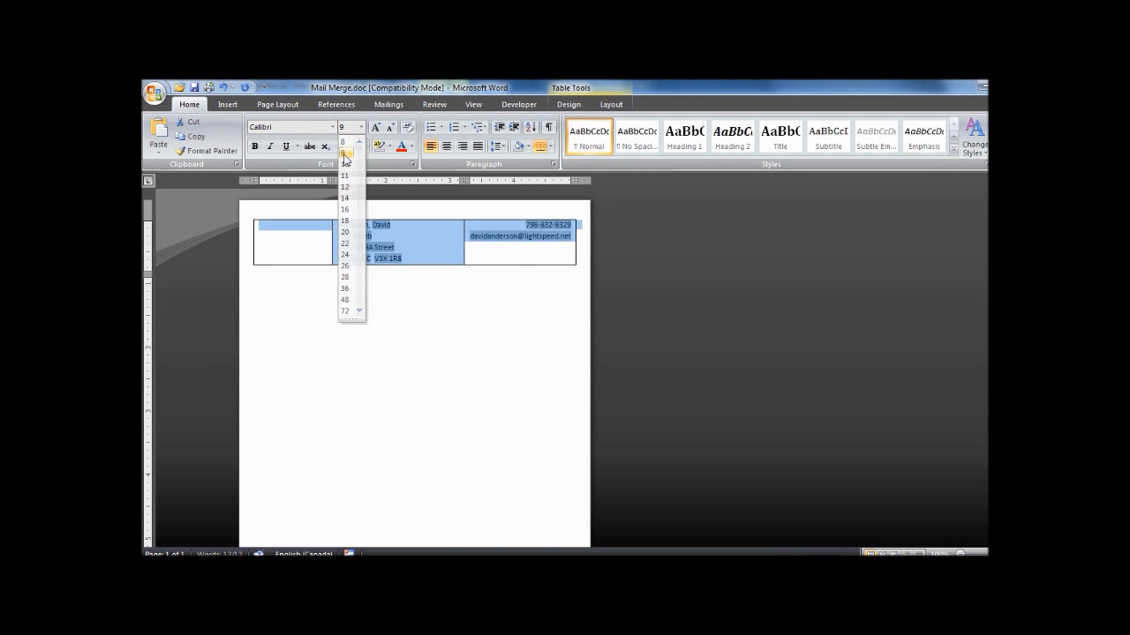
key("Escape")
left_click(454, 273)
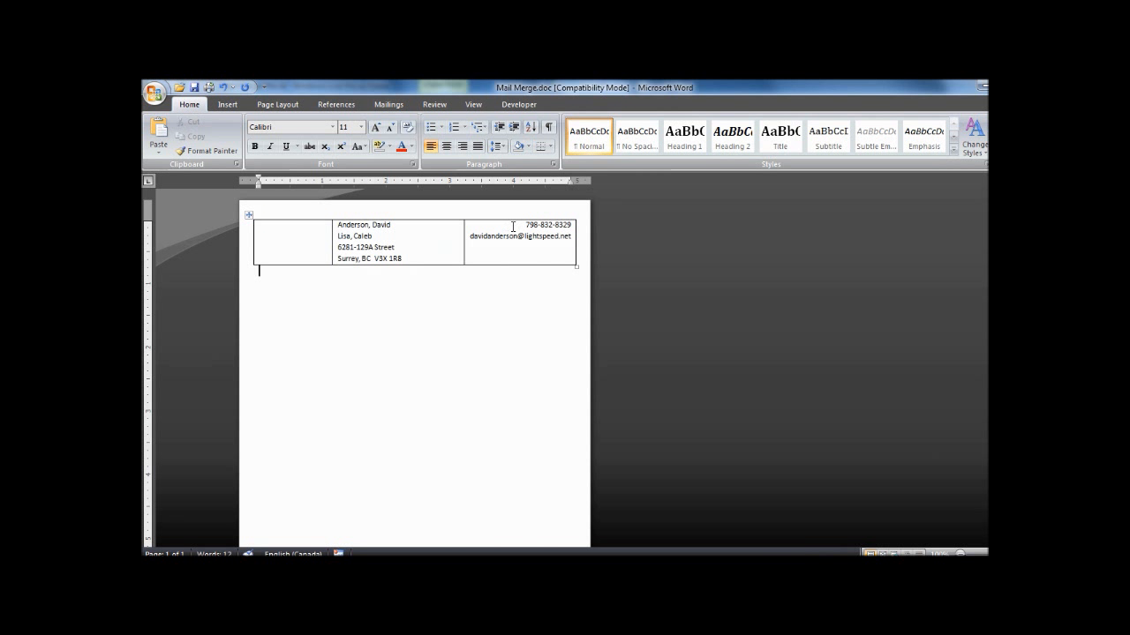
Step: Leave the results preview and return to the merge field view
left_click(405, 110)
left_click(598, 136)
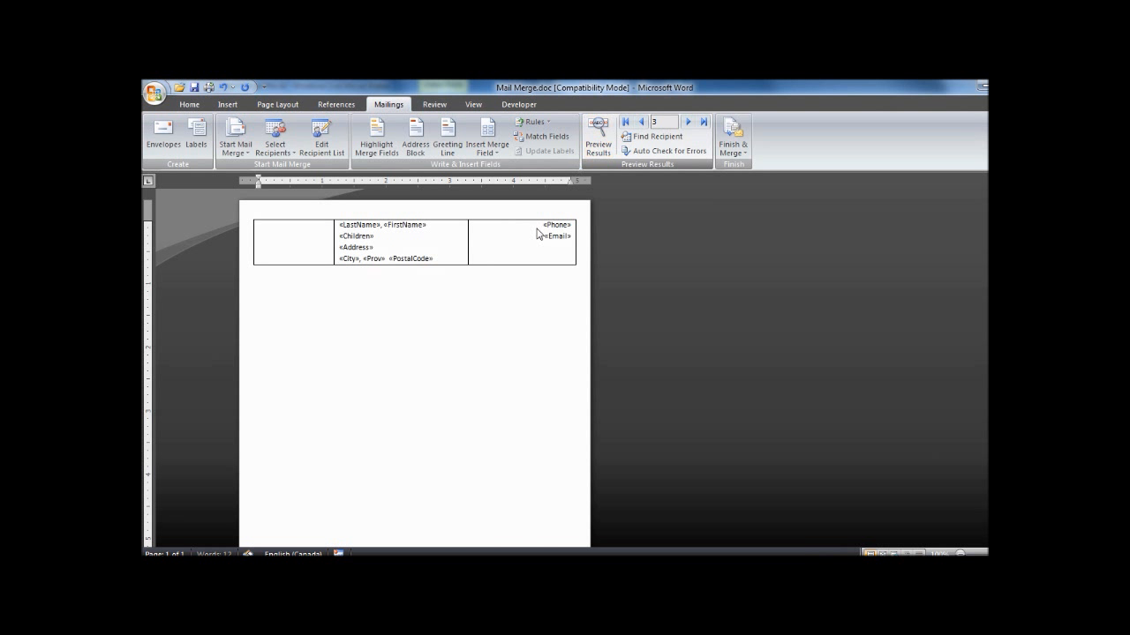
Step: Try the labels "Phone :" and "Email :" in front of the matching merge fields in the third cell
left_click(574, 225)
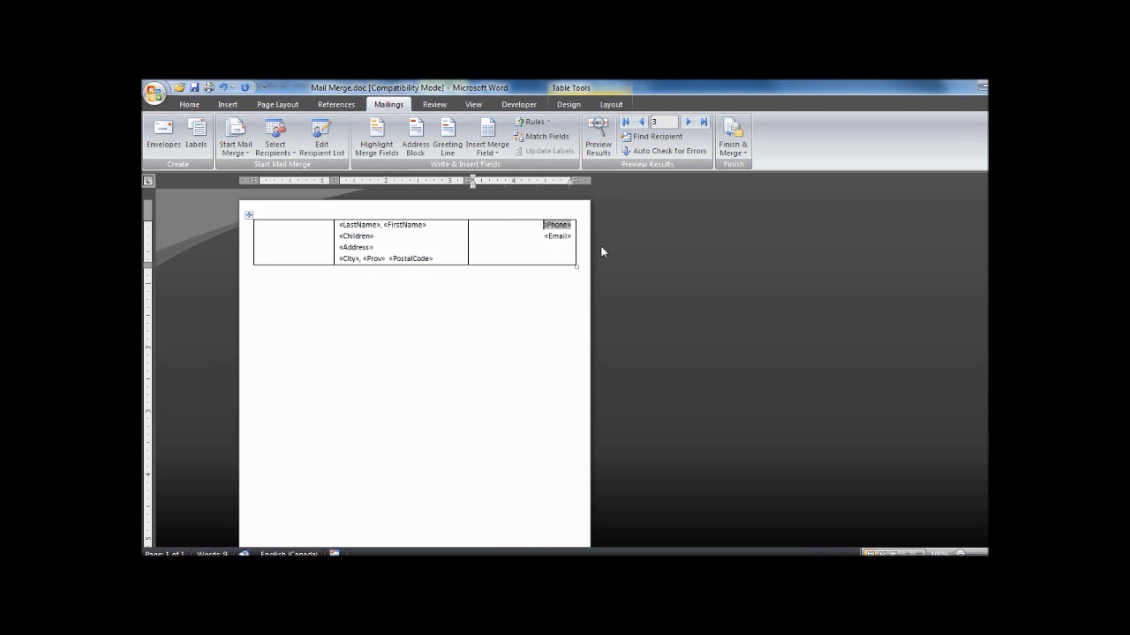
type("Phone :")
left_click(532, 236)
type("Email :")
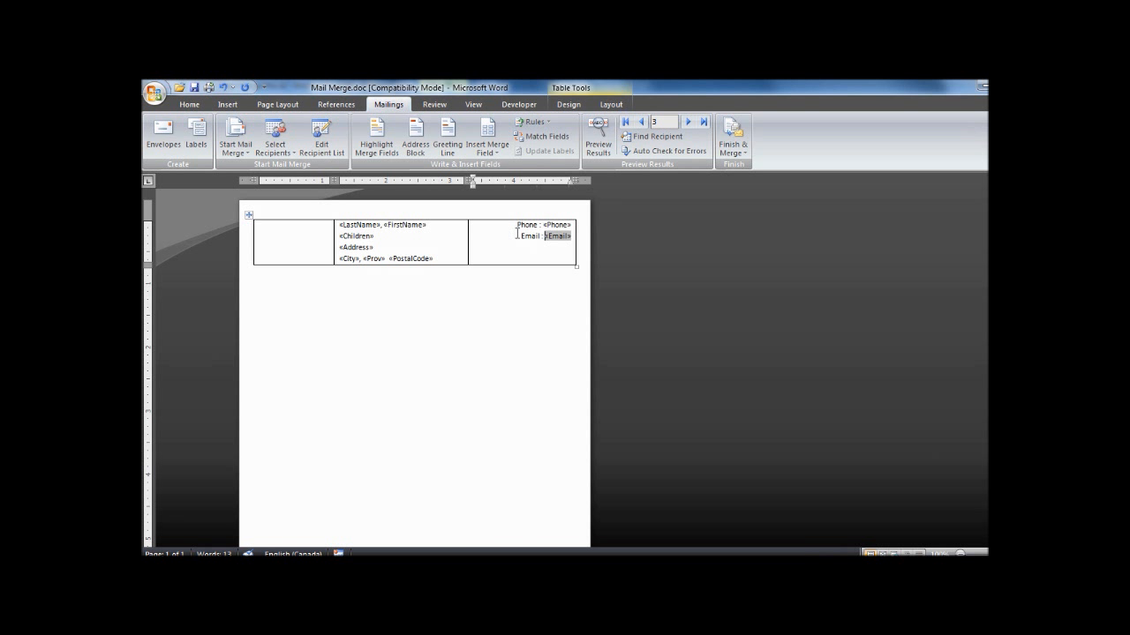
Step: Delete the "Email :" and "Phone :" labels from the third cell, keeping the merge fields
left_click(522, 236)
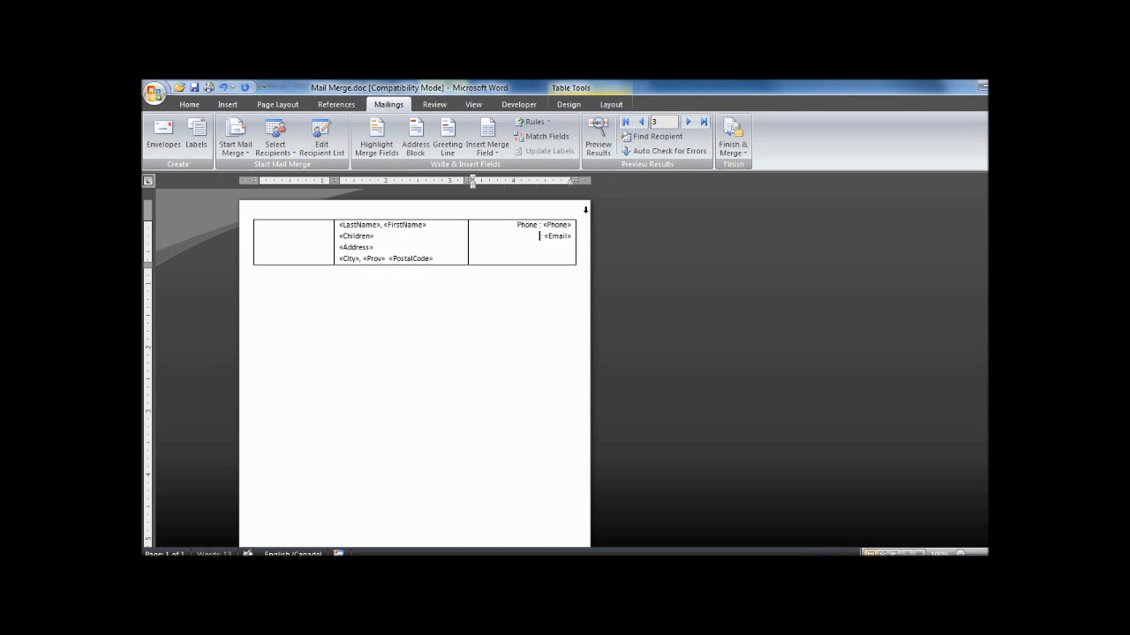
key("Delete")
key("Delete")
key("Delete")
key("Delete")
key("Delete")
key("Delete")
key("Delete")
key("Delete")
key("Delete")
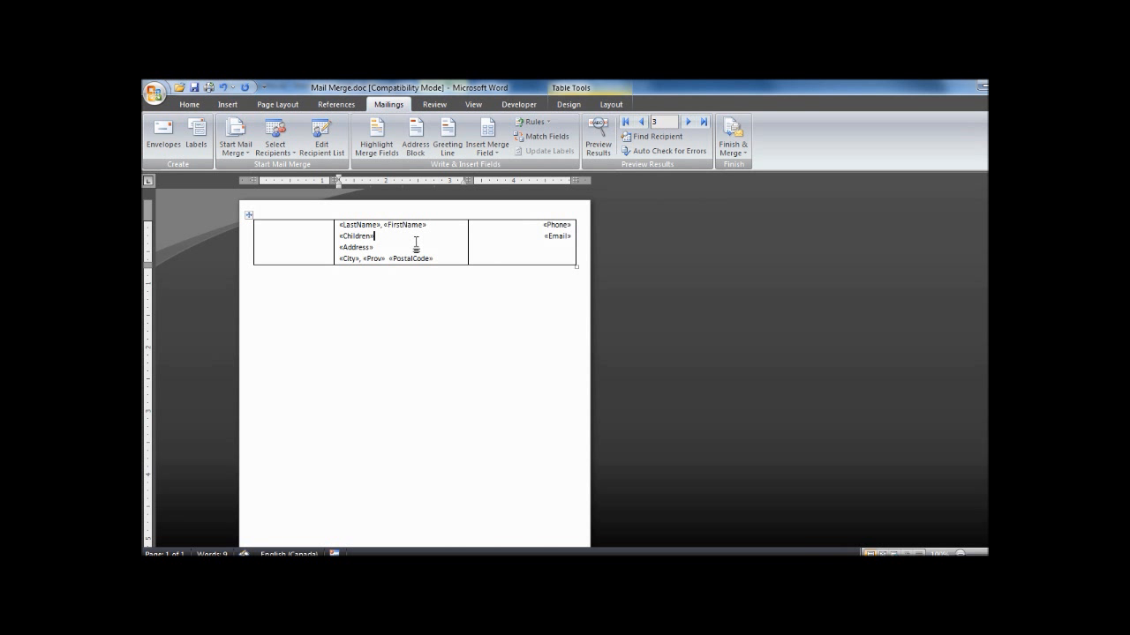
Step: Make the LastName and FirstName merge fields in the middle cell bold
left_click_drag(429, 225, 339, 226)
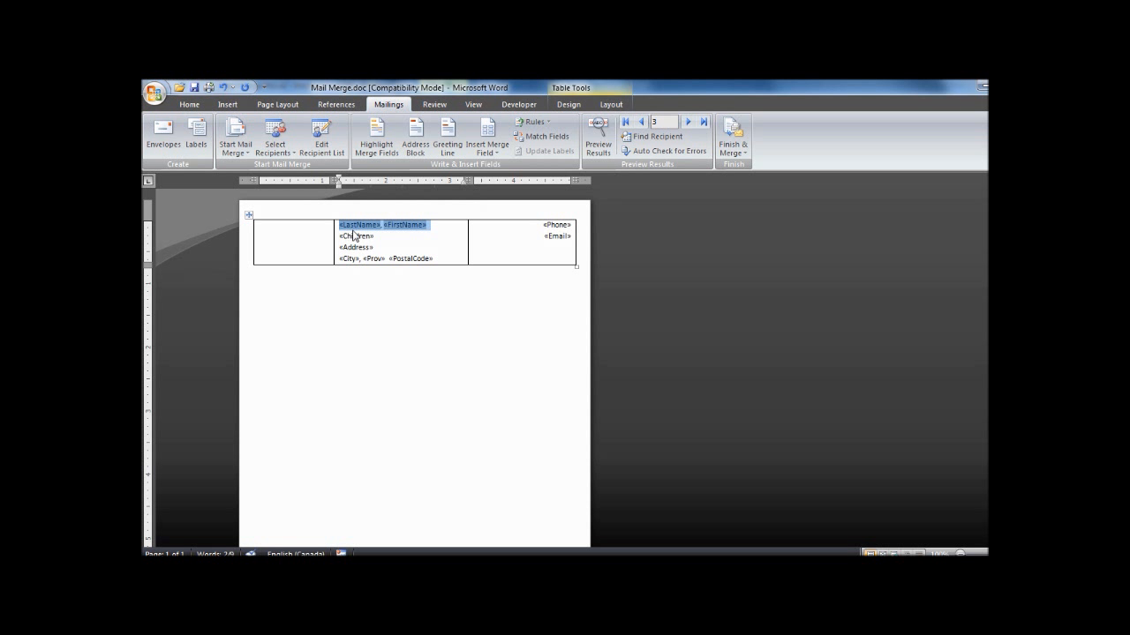
left_click(189, 104)
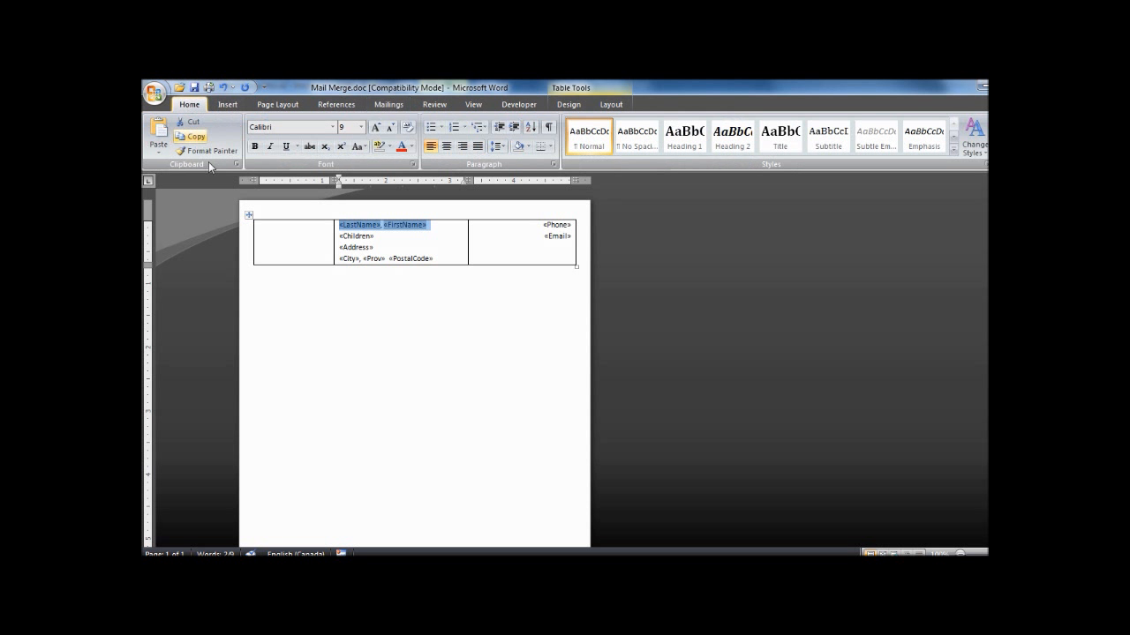
left_click(254, 146)
left_click(396, 247)
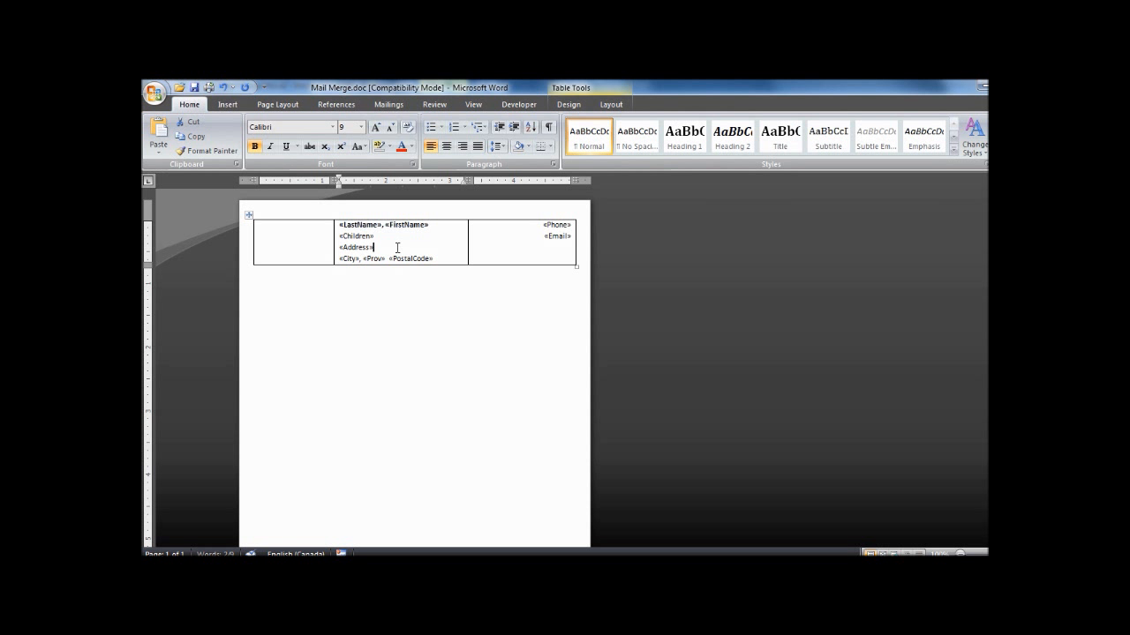
Step: Preview the merged results and browse back and forth between records 2 and 4, ending on record 3
left_click(377, 106)
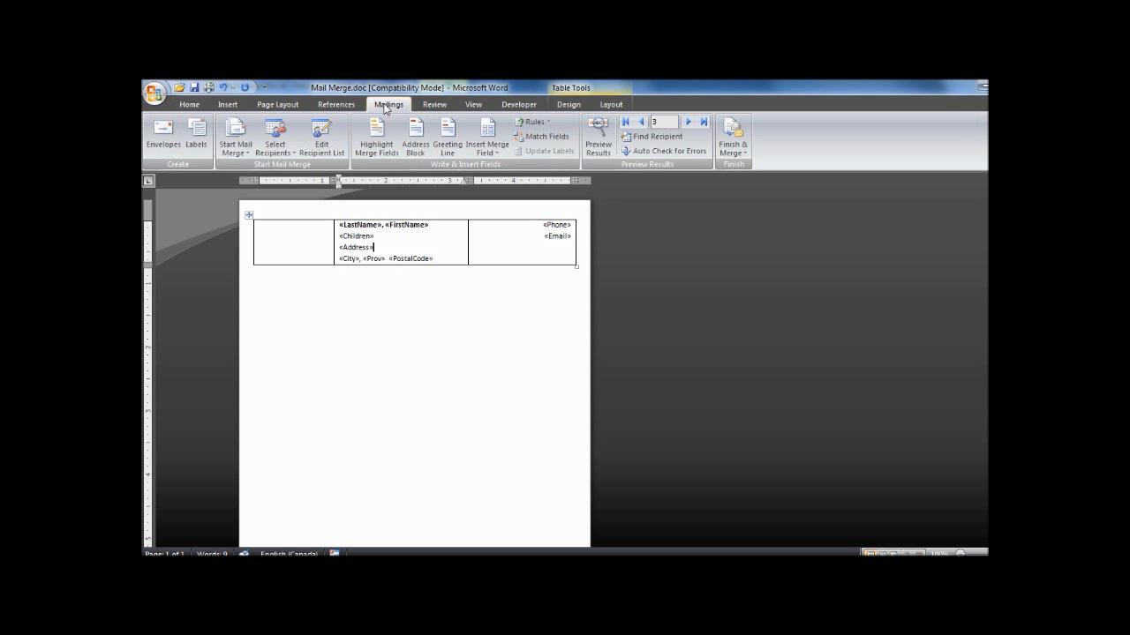
left_click(598, 136)
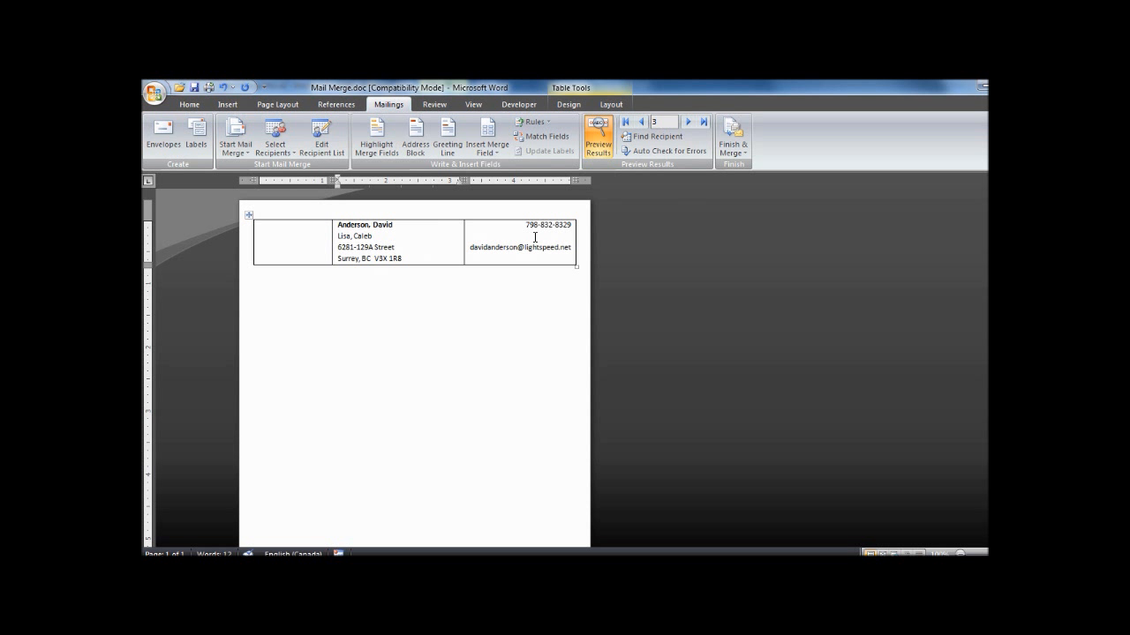
left_click(687, 123)
left_click(687, 123)
left_click(687, 123)
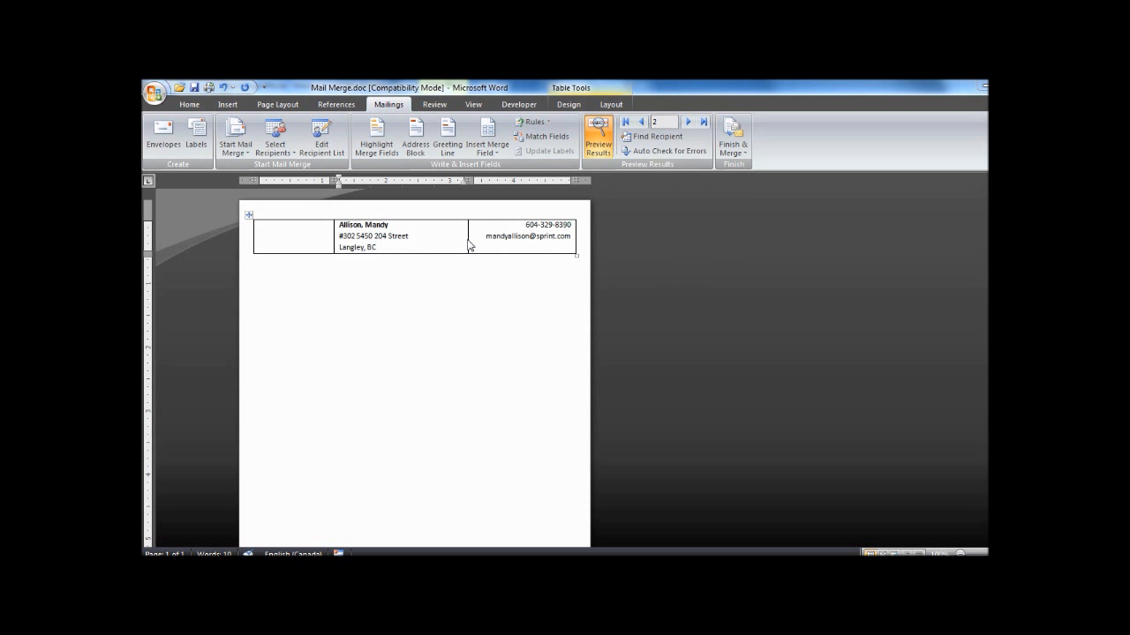
left_click(689, 122)
left_click(690, 123)
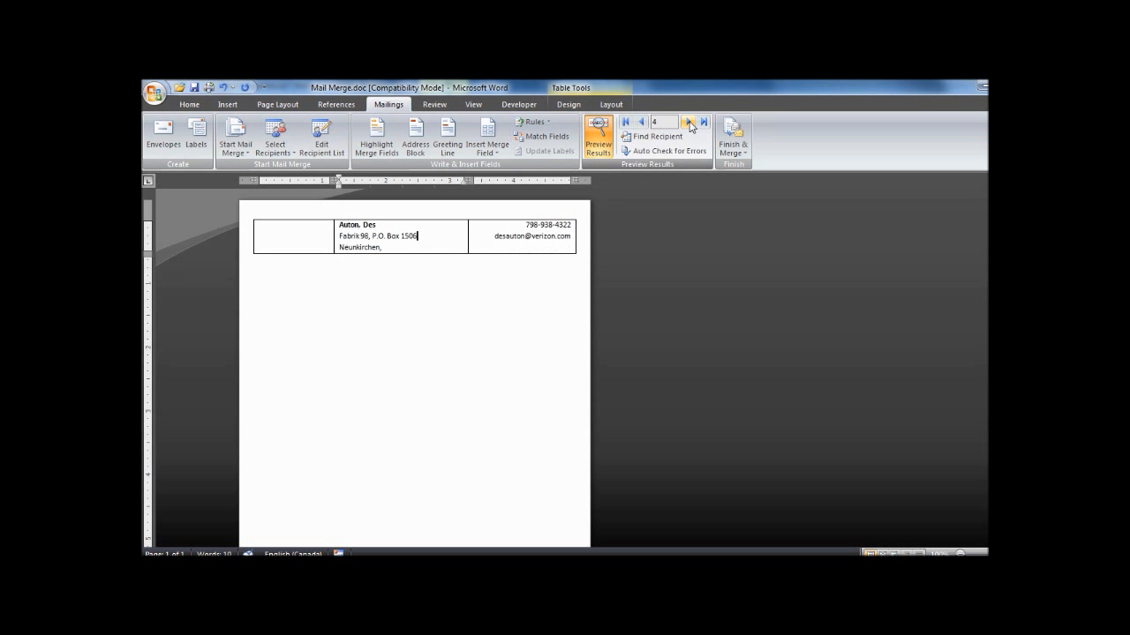
left_click(641, 122)
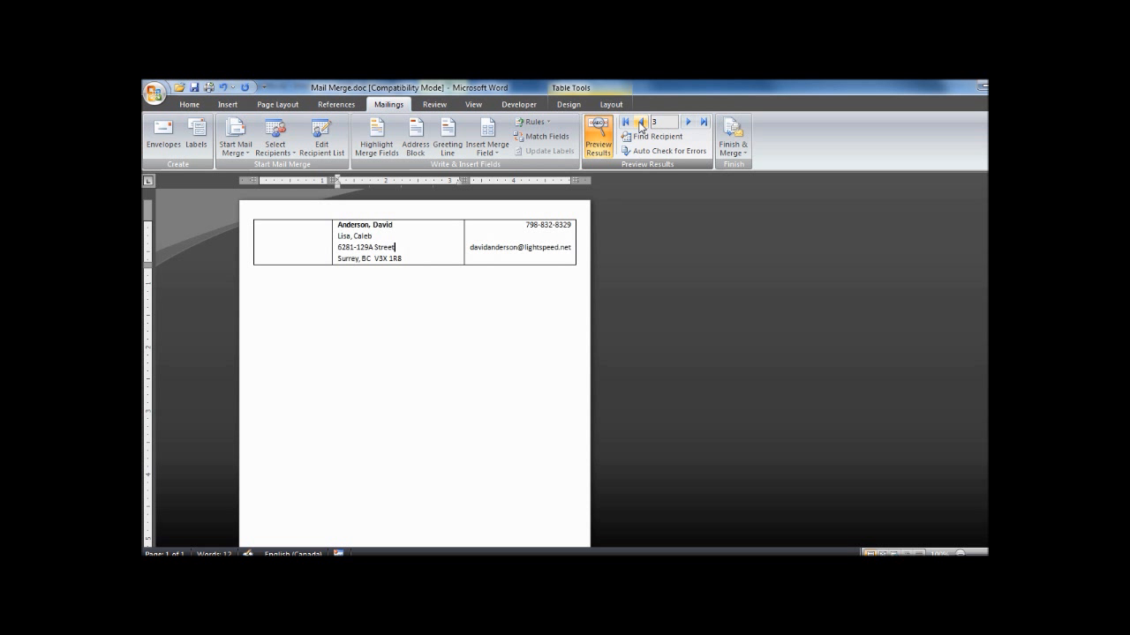
left_click(641, 122)
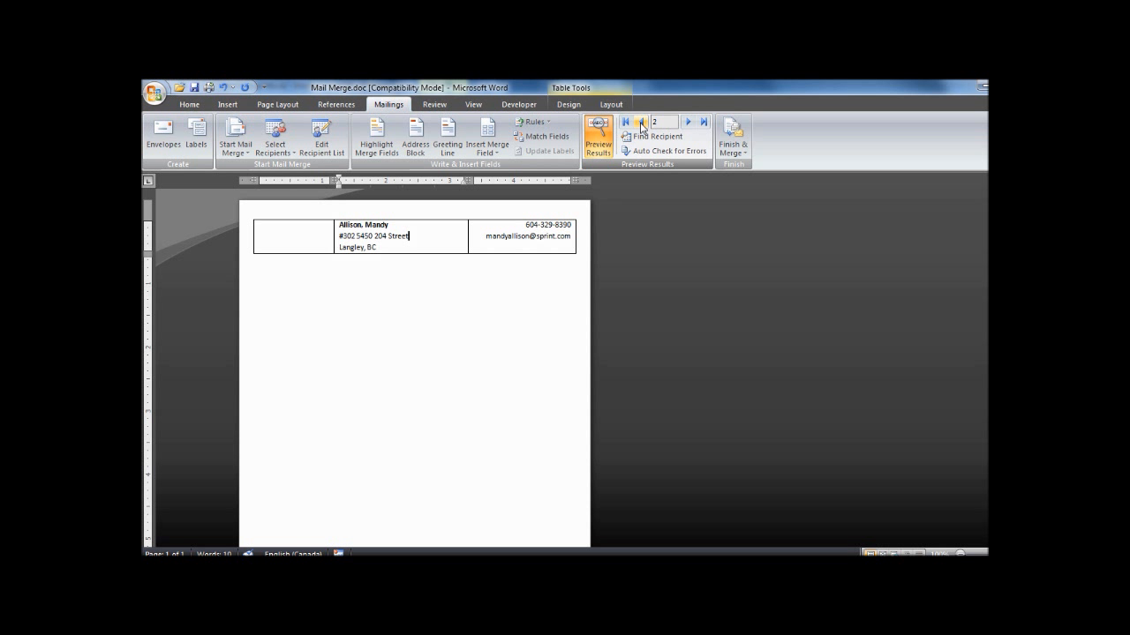
left_click(689, 123)
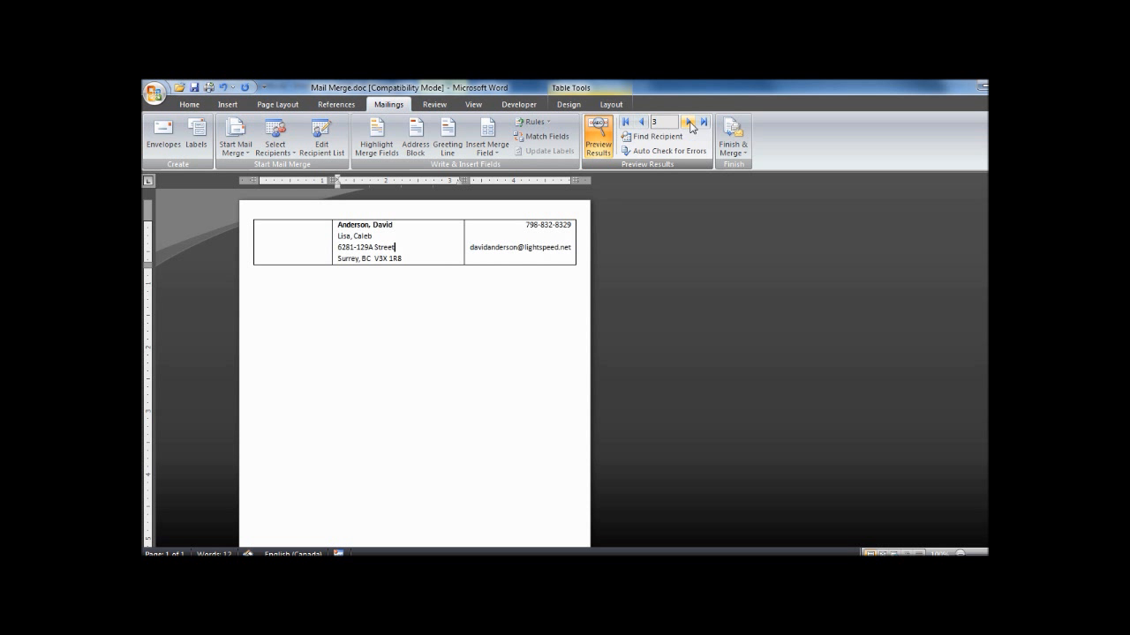
left_click(690, 122)
left_click(642, 123)
left_click(392, 249)
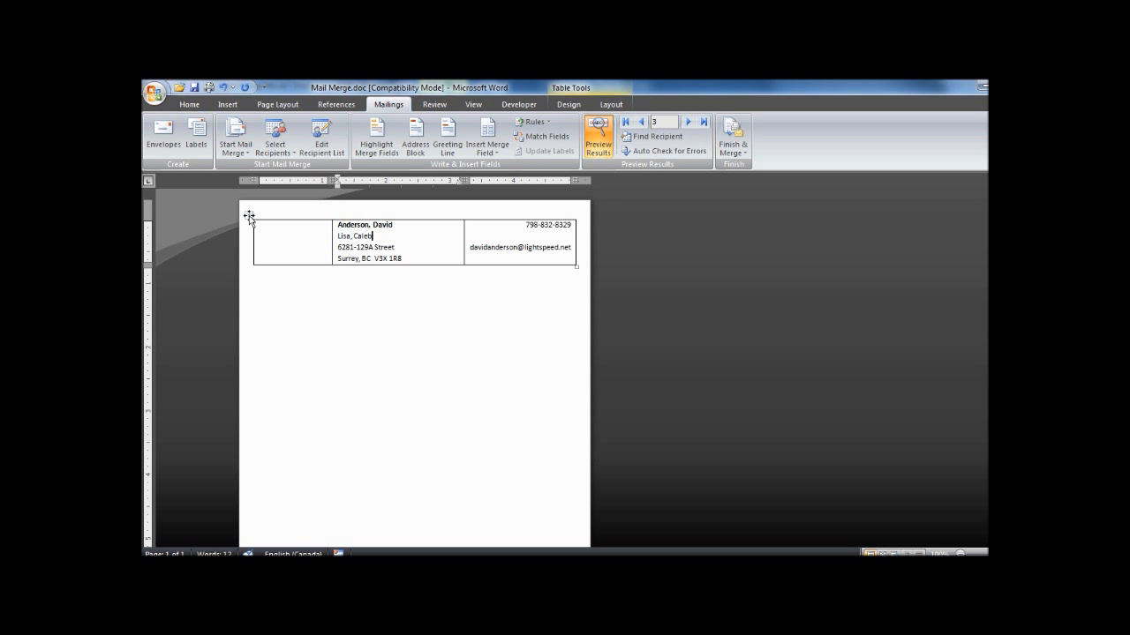
right_click(371, 237)
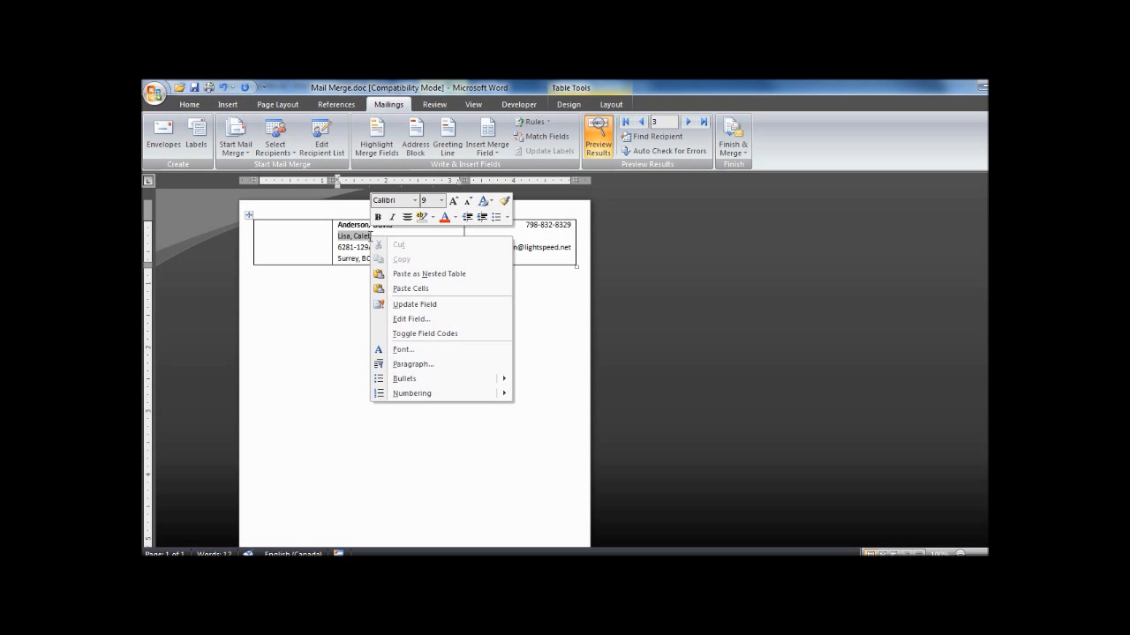
left_click(358, 246)
Step: Enable a specified row height of 0" for the whole table with the Exactly rule, and lower the row's bottom border slightly
left_click(246, 214)
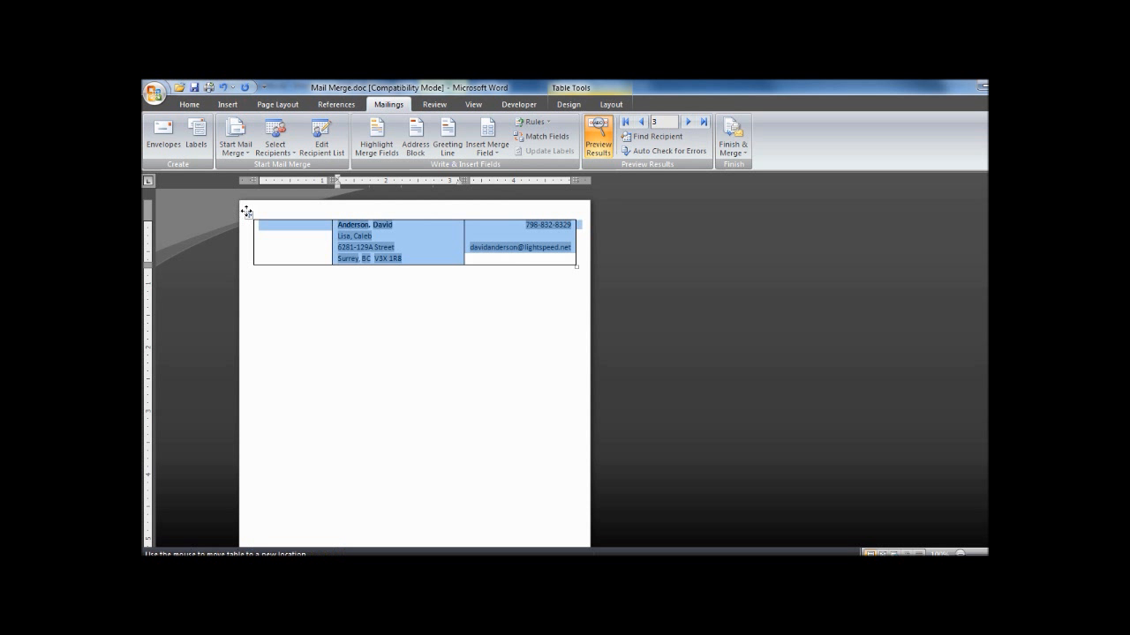
right_click(398, 240)
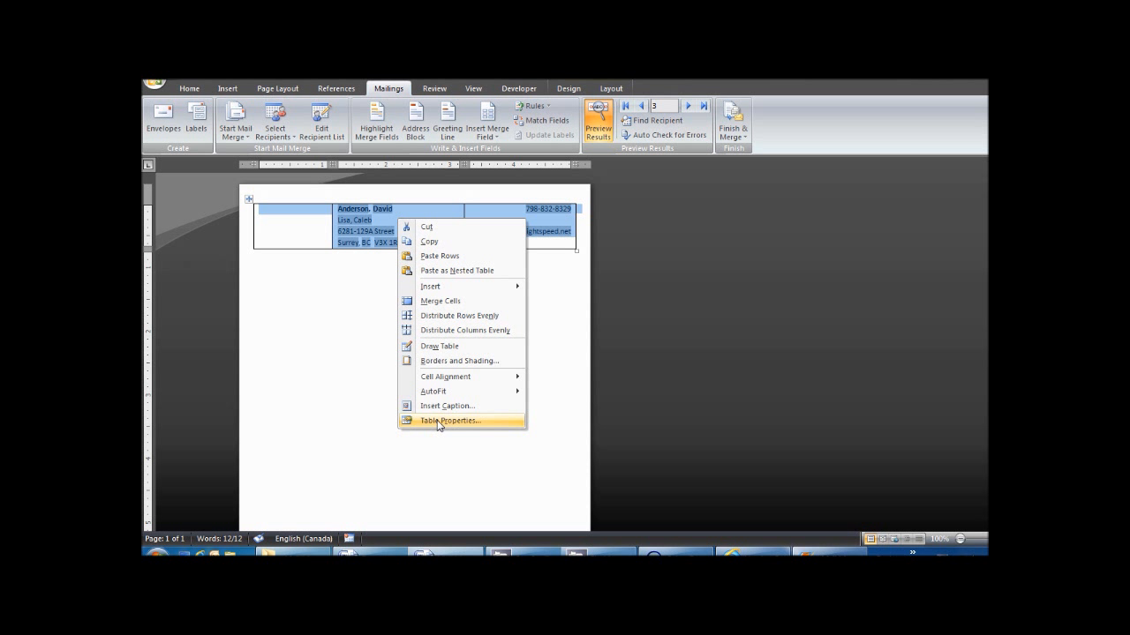
left_click(439, 421)
left_click(510, 183)
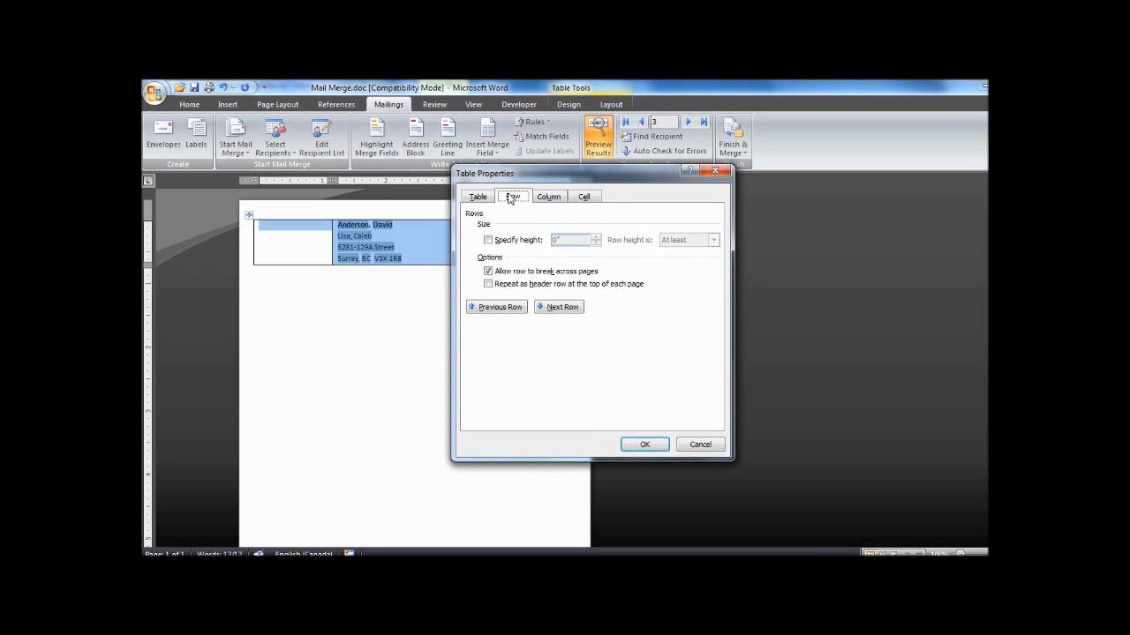
left_click(488, 242)
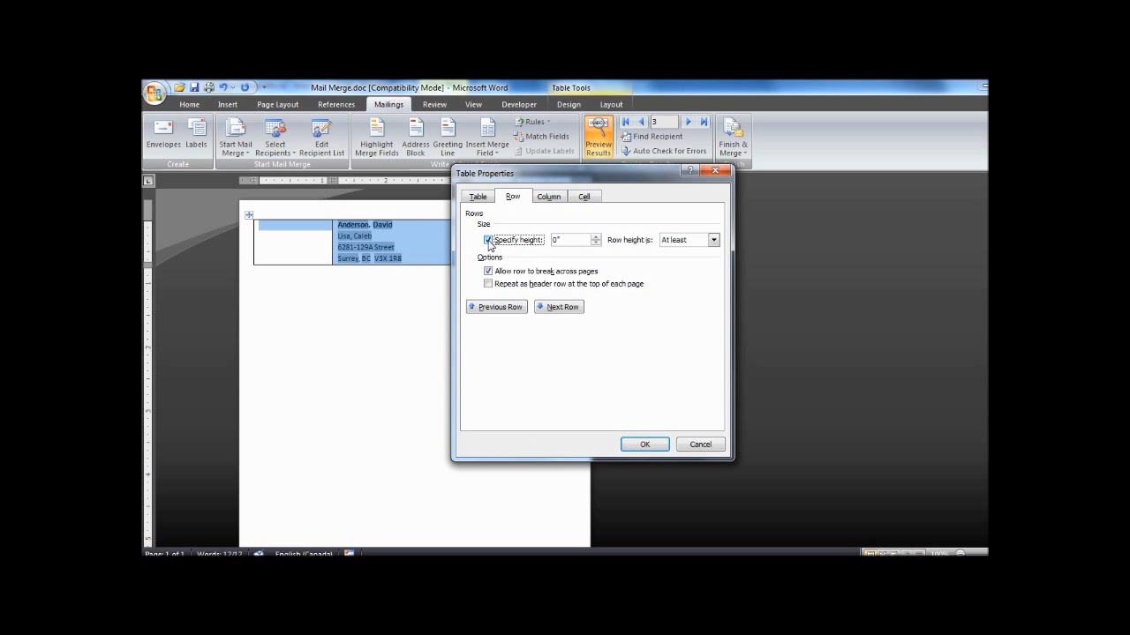
left_click(713, 240)
left_click(684, 261)
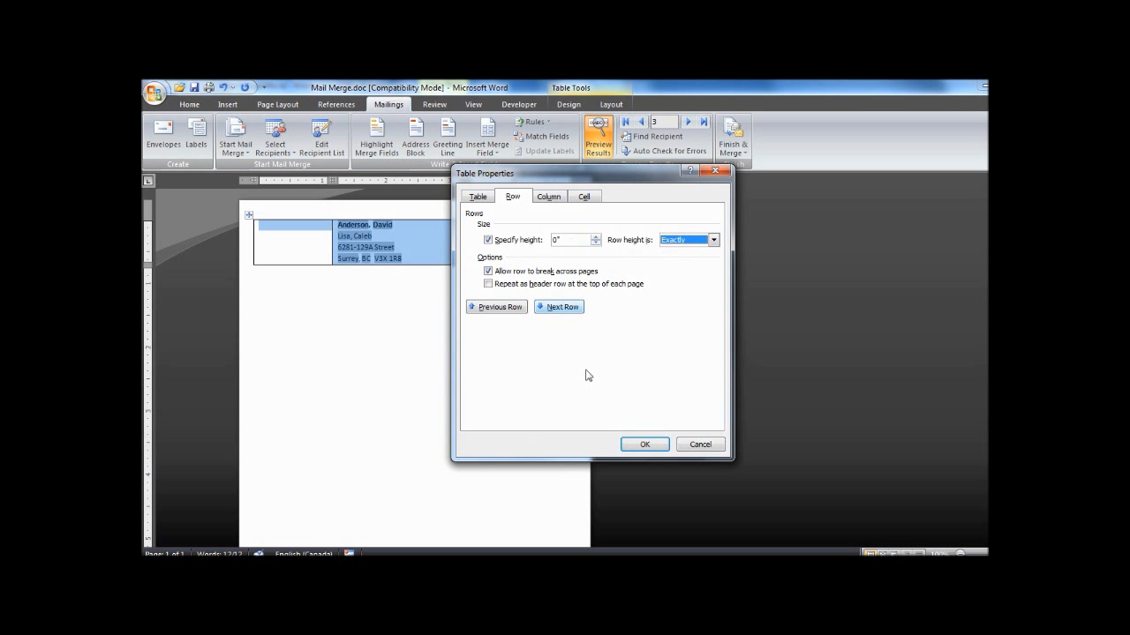
left_click(643, 429)
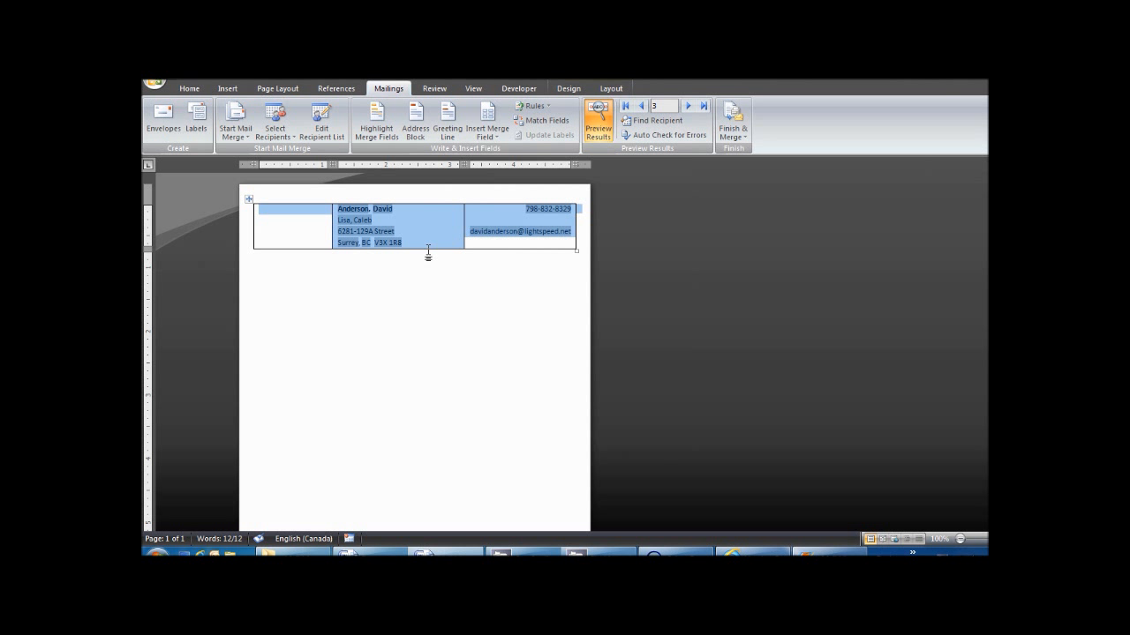
left_click_drag(428, 250, 427, 253)
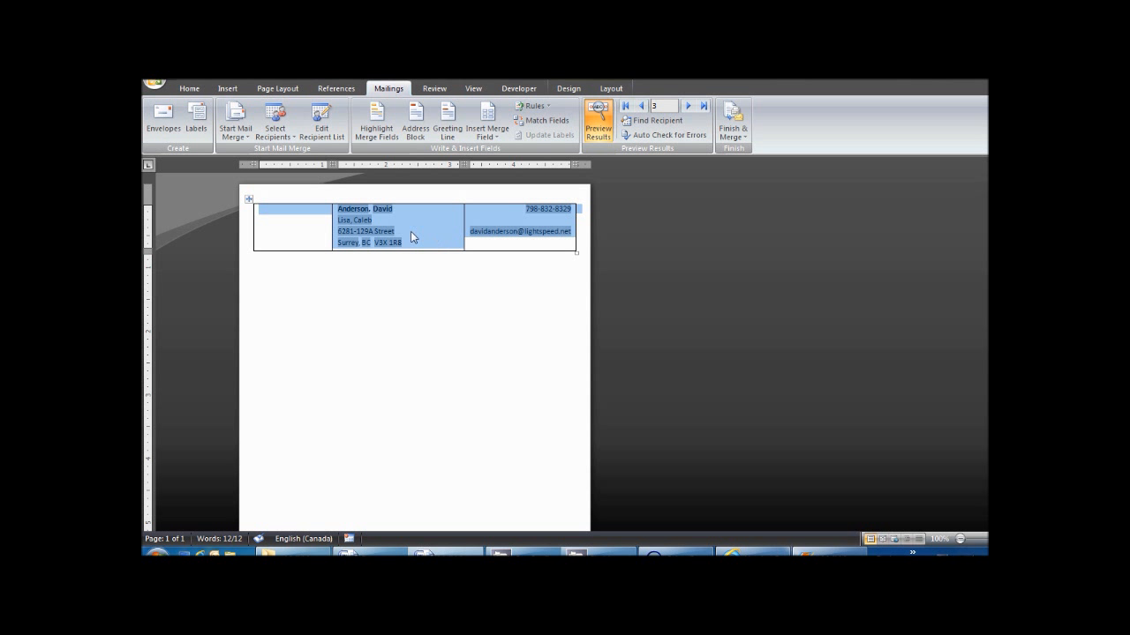
Step: Deselect the table and browse back and forth through the neighbouring merged records, ending on record 3
left_click(410, 231)
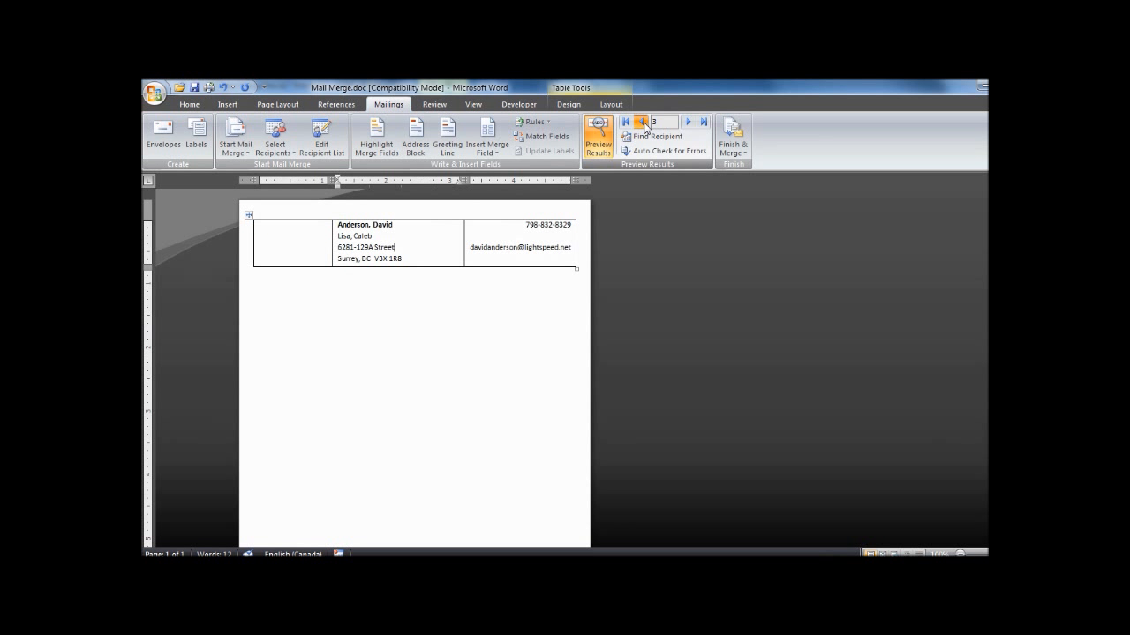
left_click(644, 124)
left_click(643, 123)
left_click(690, 123)
left_click(690, 124)
left_click(689, 123)
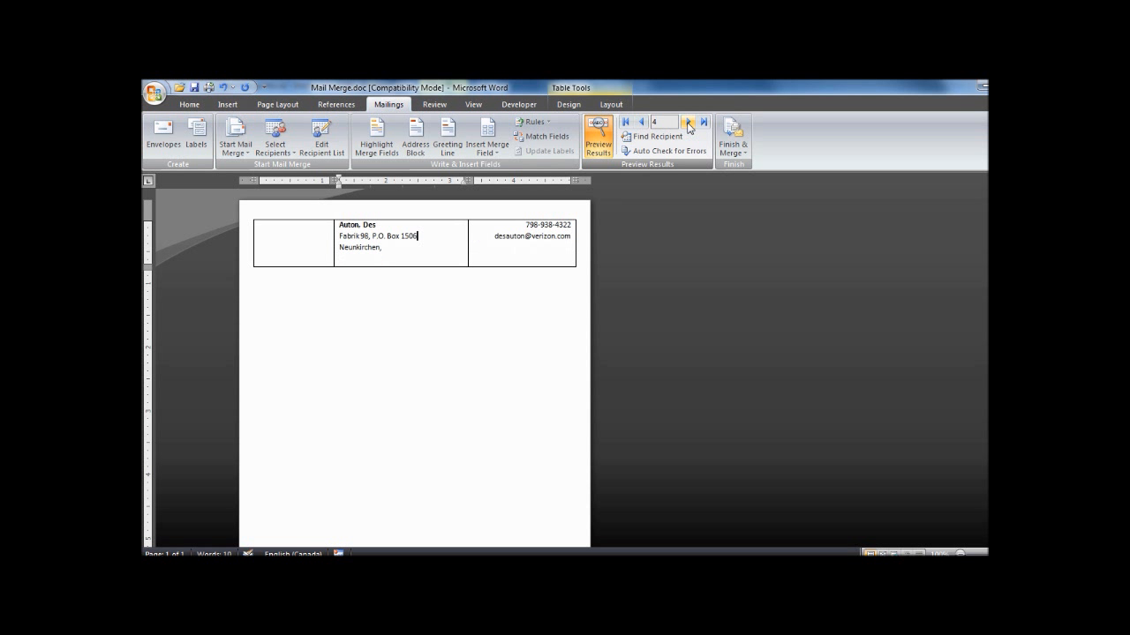
left_click(643, 123)
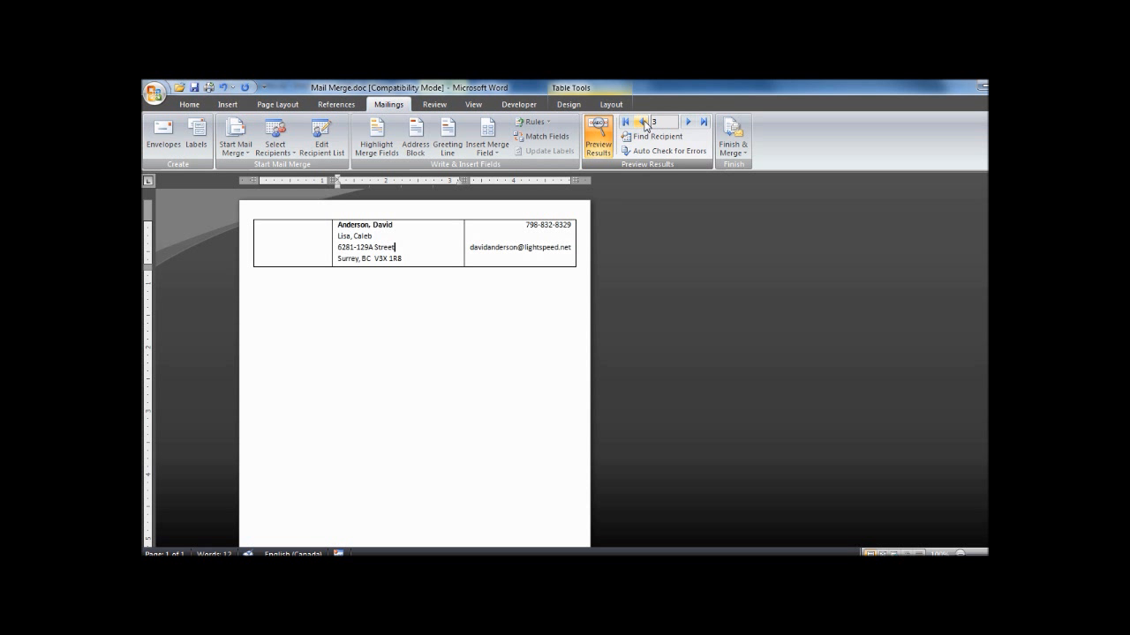
left_click(643, 123)
left_click(689, 124)
left_click(388, 242)
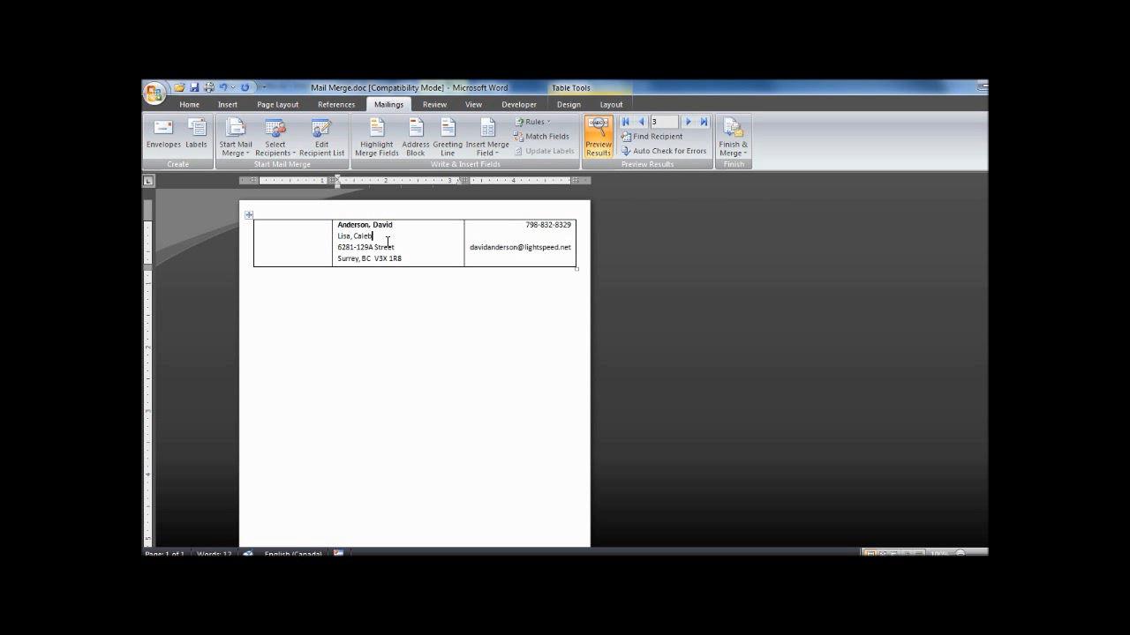
Step: Enable a preferred width of 1.26" for all three table columns
left_click(248, 216)
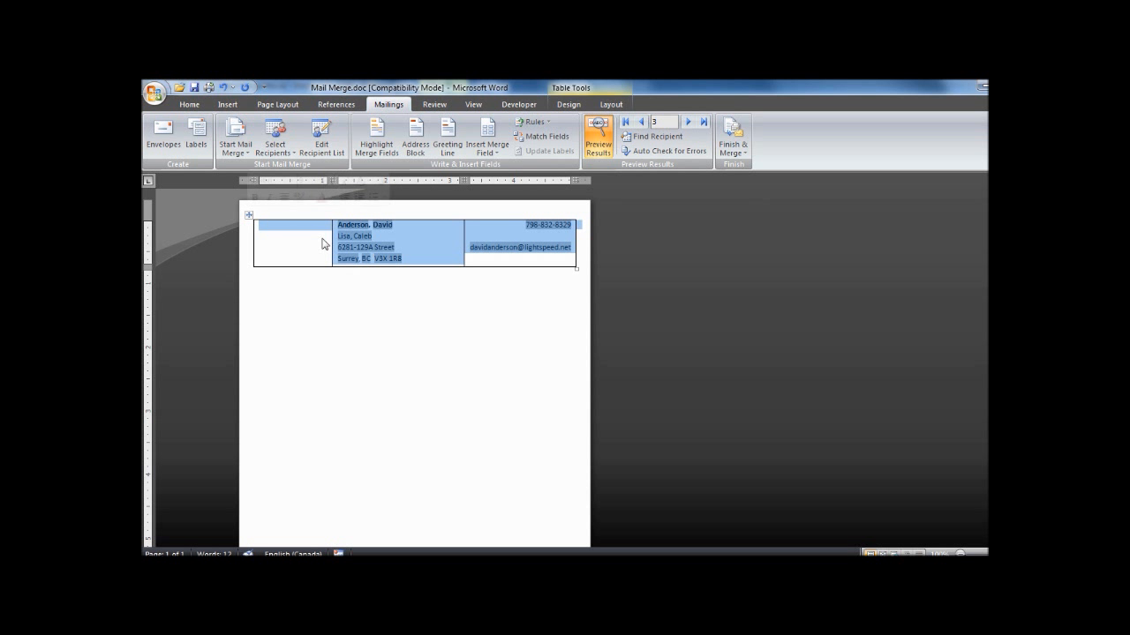
right_click(401, 242)
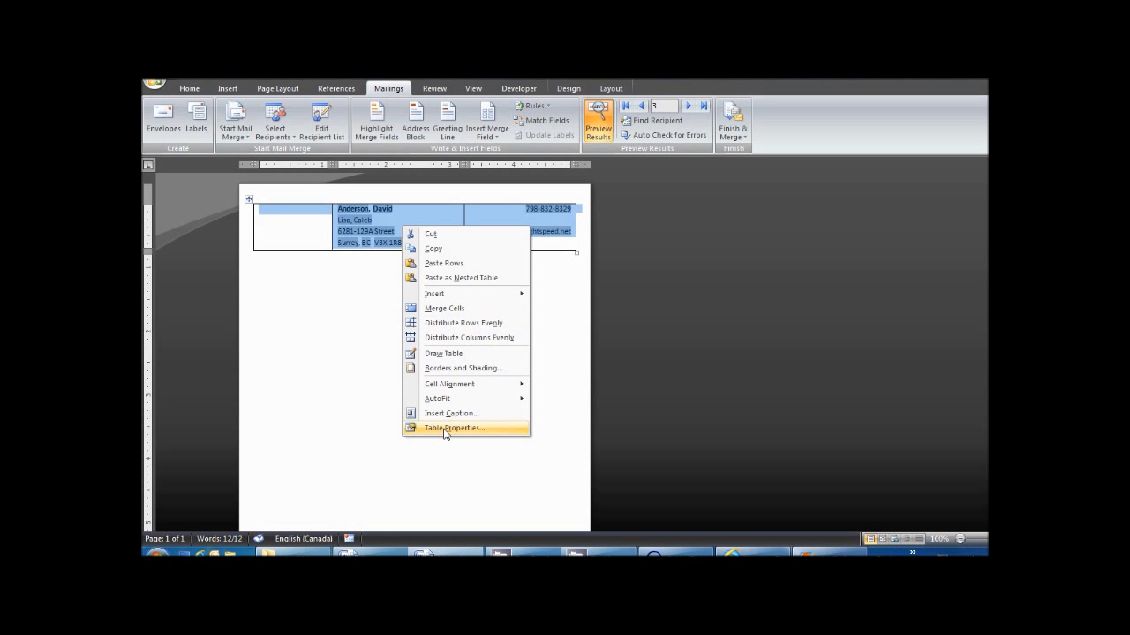
left_click(444, 429)
left_click(548, 202)
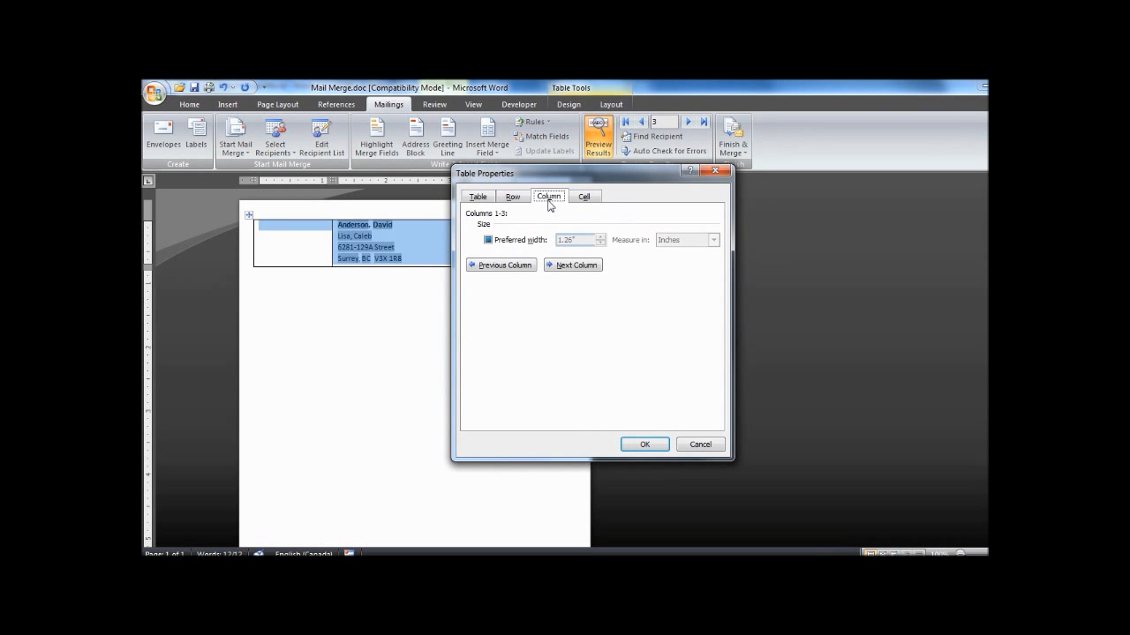
left_click(489, 241)
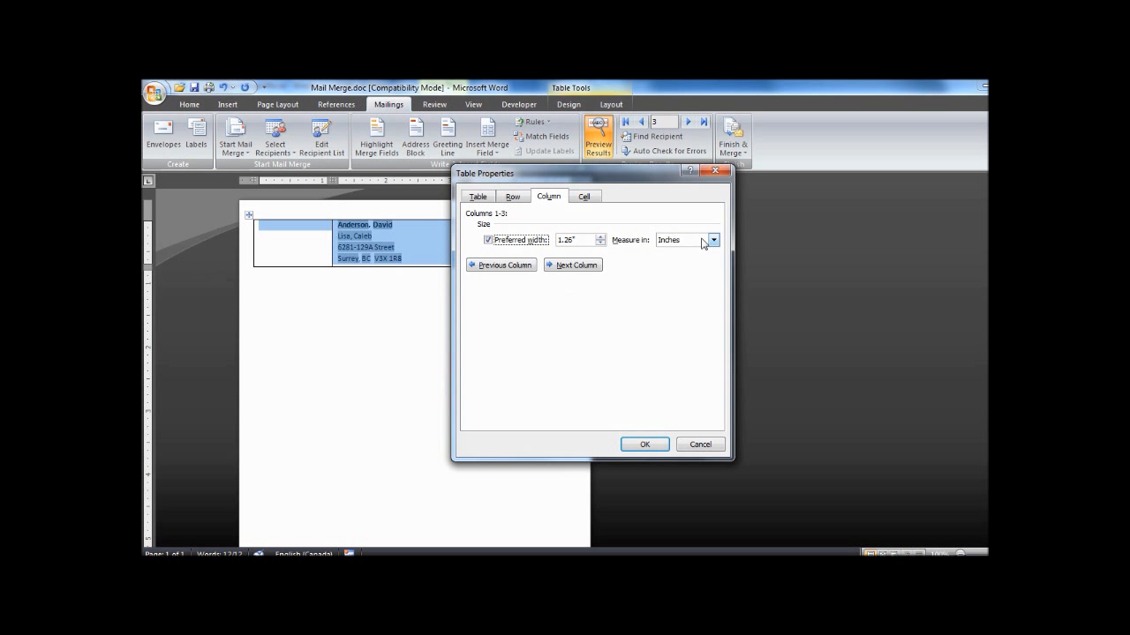
left_click(644, 444)
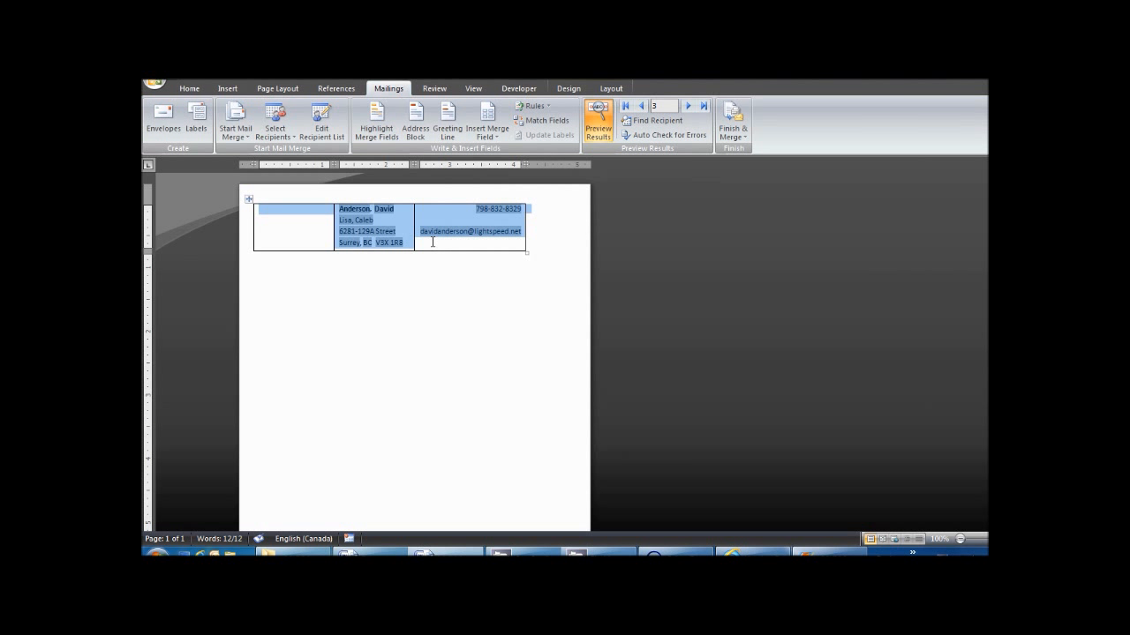
Step: Try a narrower first column by adjusting the two inner column borders, and check the fit on records 4 and 5
mouse_move(413, 217)
left_mouse_down()
mouse_move(446, 223)
mouse_move(417, 223)
left_mouse_up()
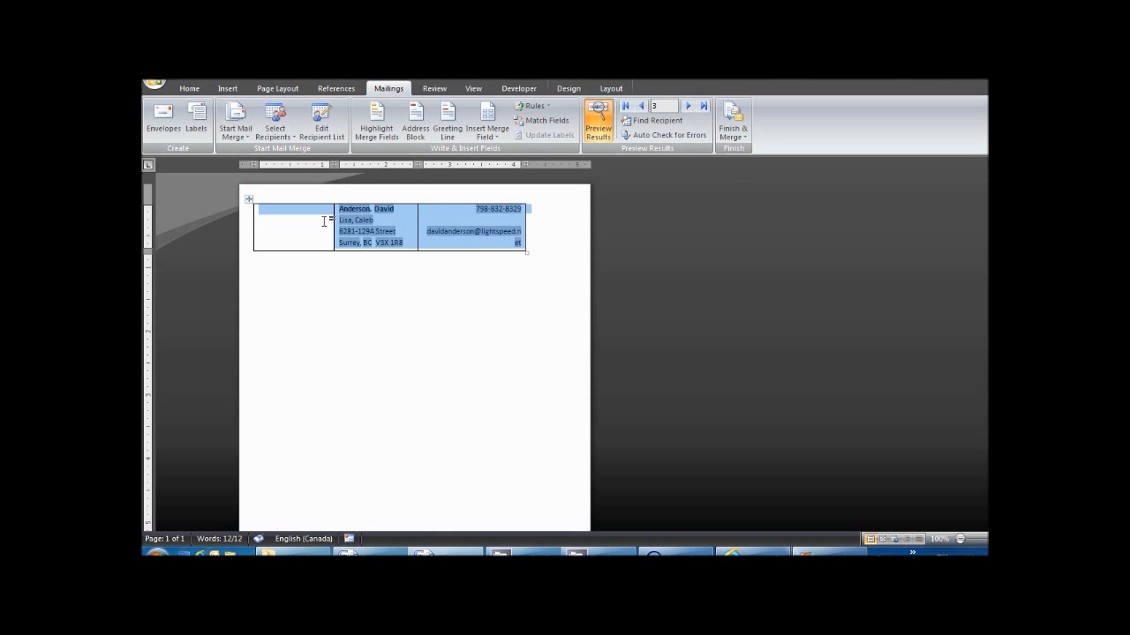
left_click_drag(332, 224, 309, 224)
left_click_drag(416, 222, 398, 223)
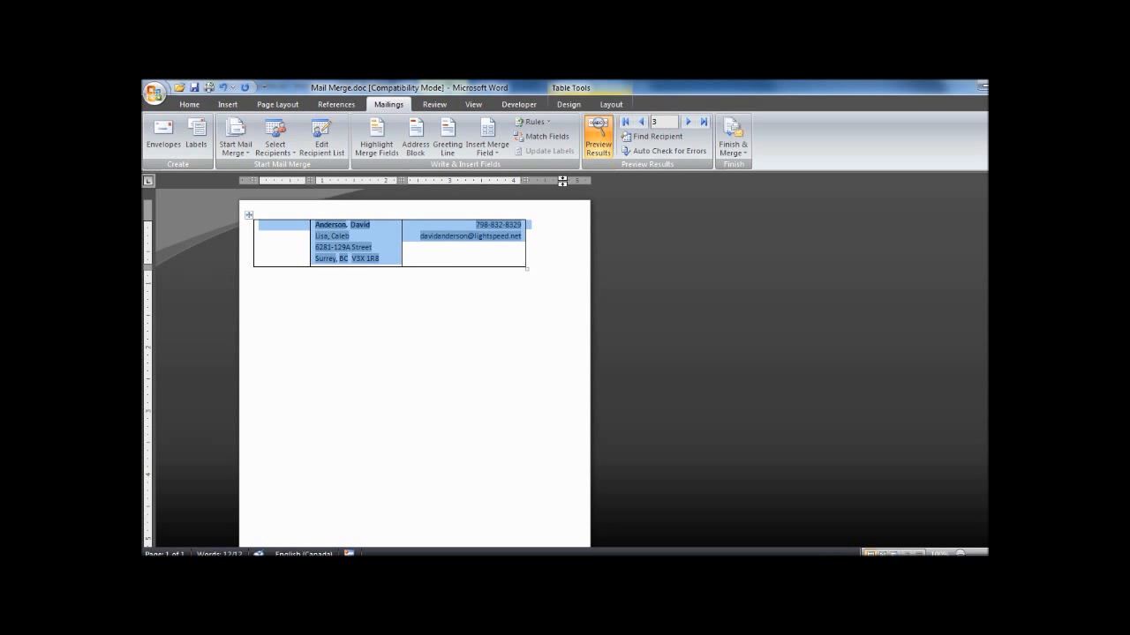
left_click(688, 107)
left_click(690, 123)
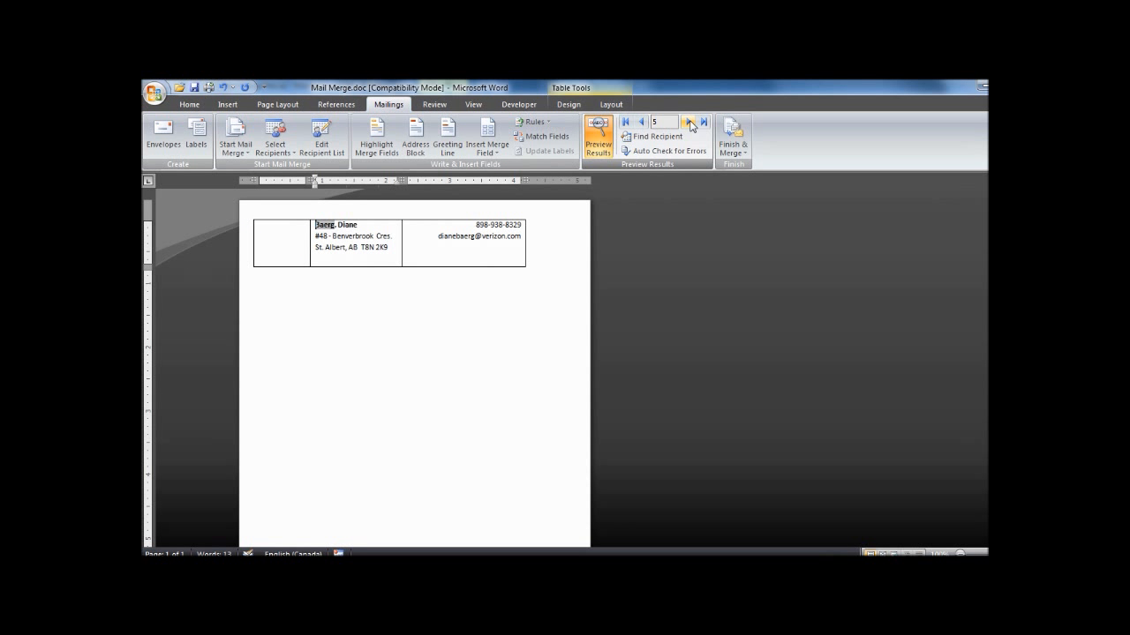
left_click(643, 123)
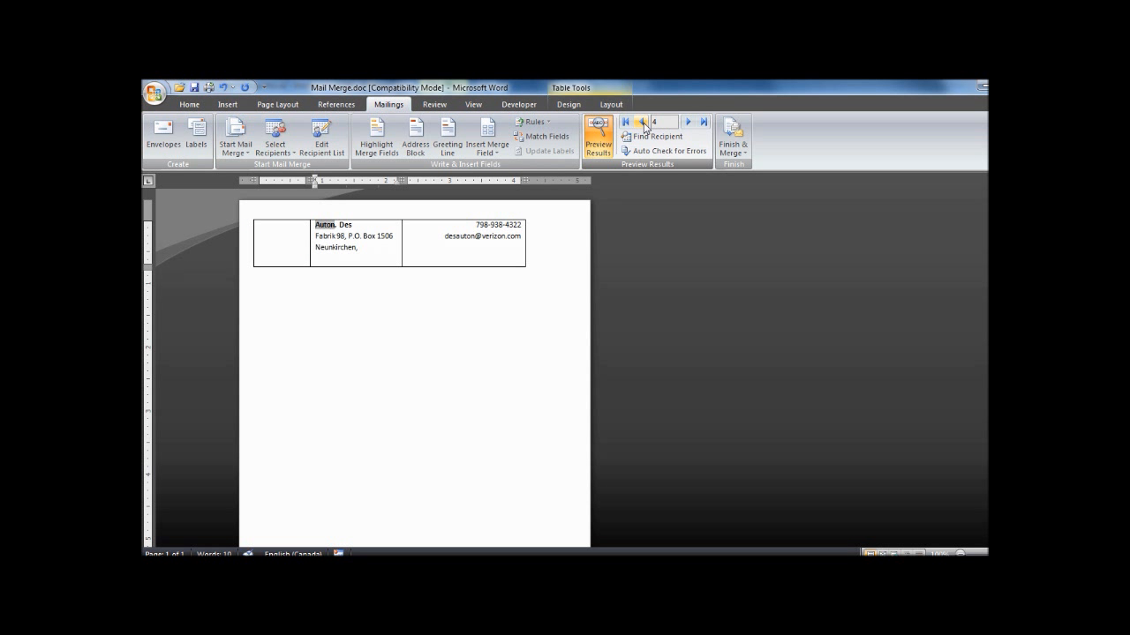
Step: Widen the table almost to the right margin, make the middle column about 2.19" wide, and check the fit on records 2 and 3
left_click_drag(525, 236, 575, 242)
left_click_drag(400, 236, 470, 239)
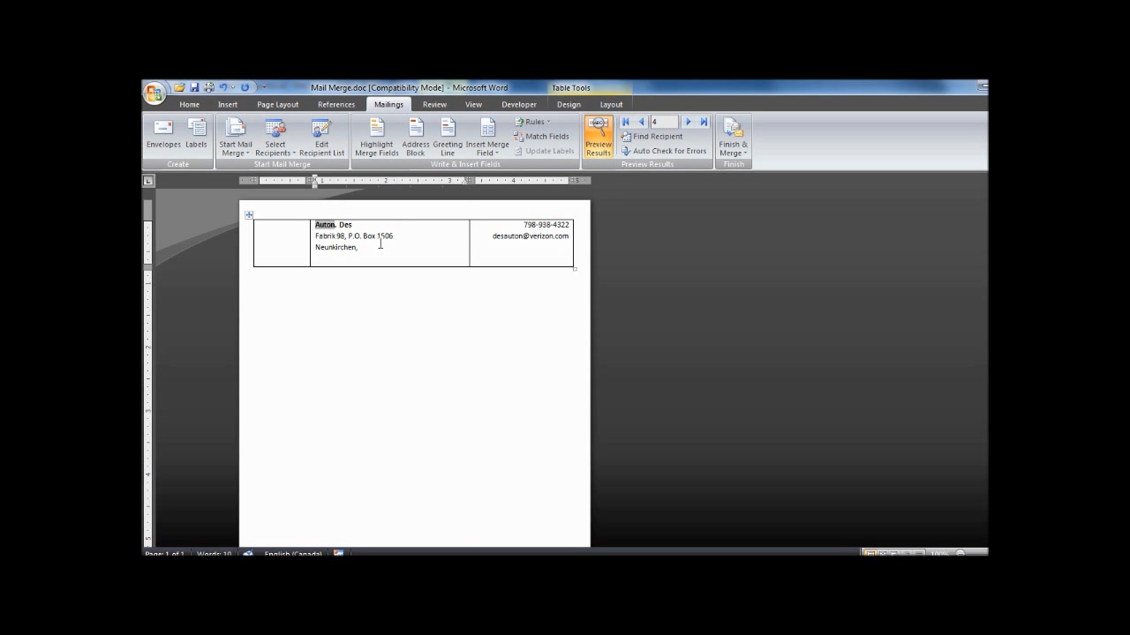
left_click_drag(310, 240, 318, 239)
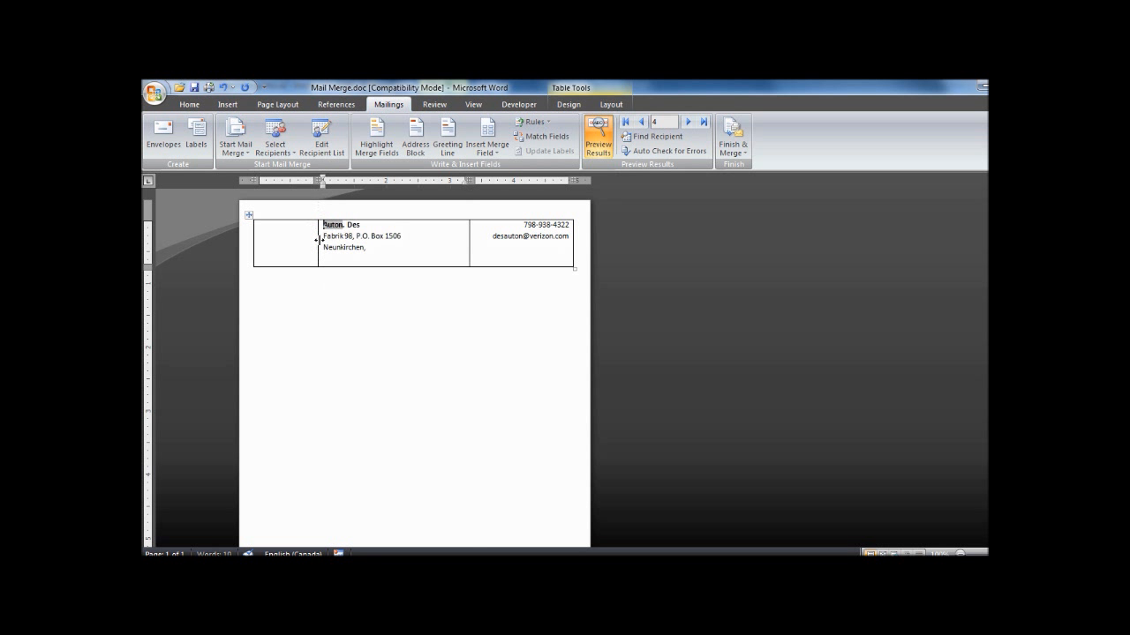
left_click(641, 122)
left_click(642, 122)
left_click(691, 122)
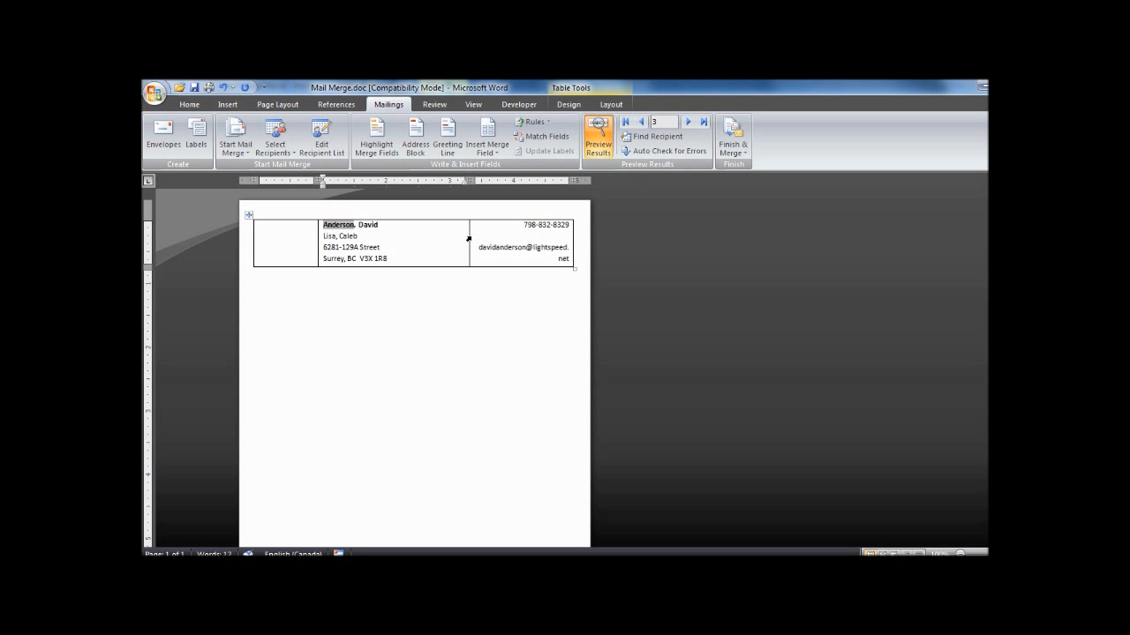
left_click_drag(467, 239, 458, 238)
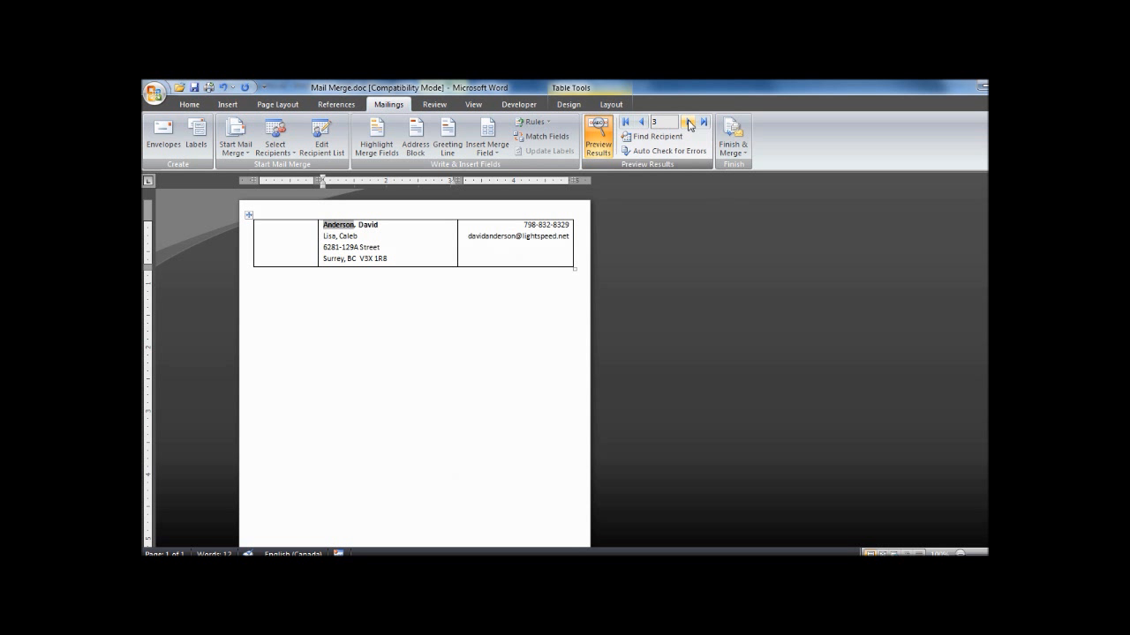
Step: Remove all borders from the table and increase the row height to about 0.94"
key("alt")
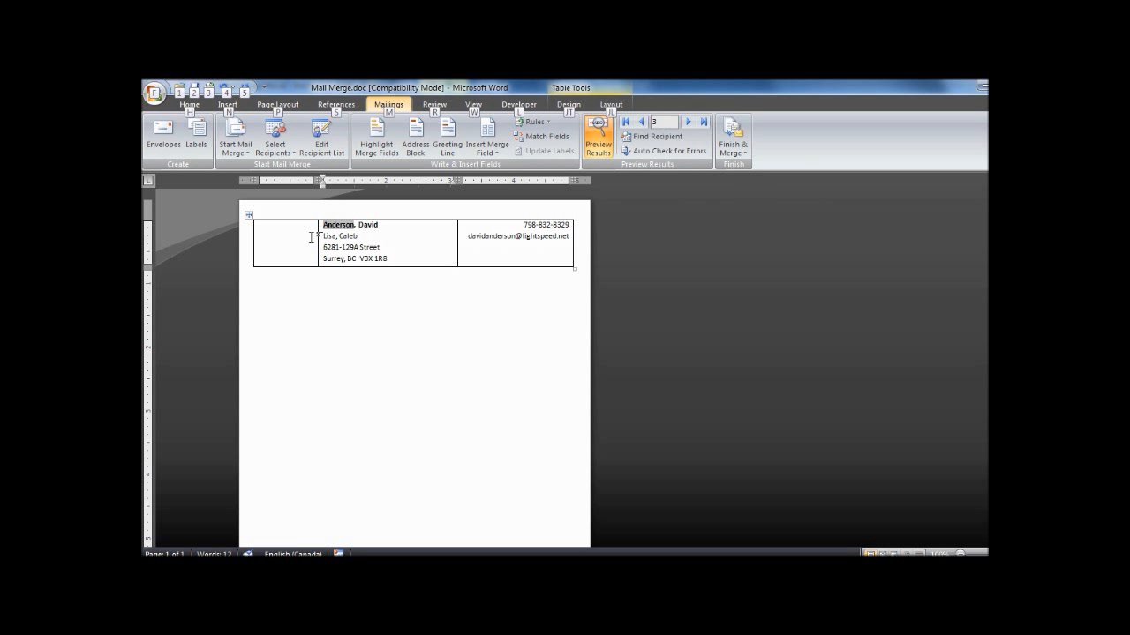
left_click(373, 245)
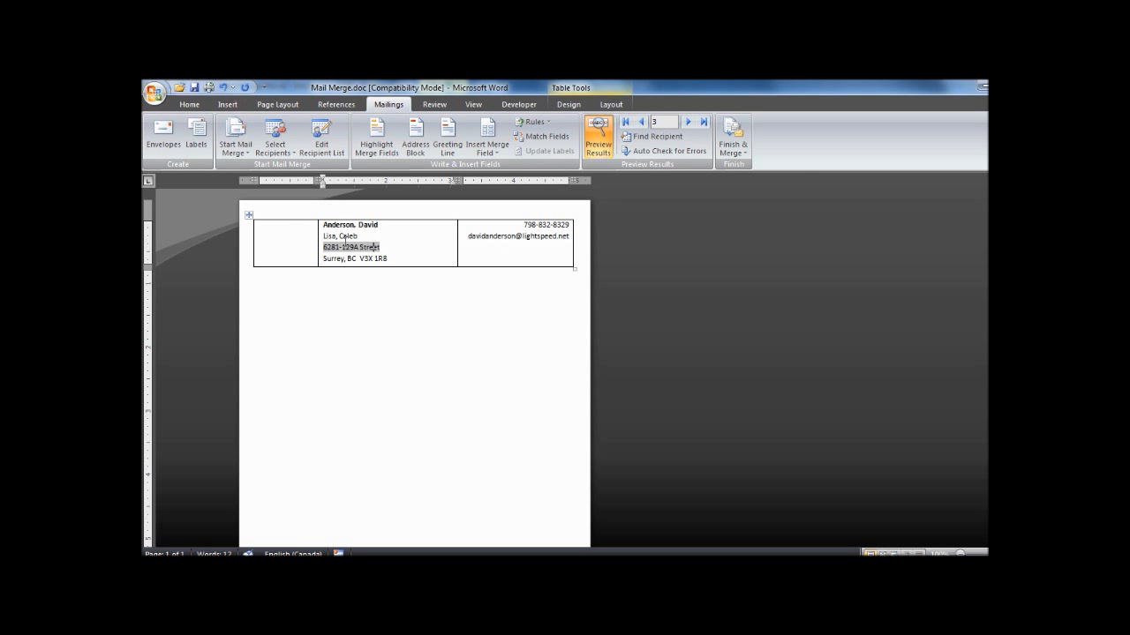
left_click(246, 216)
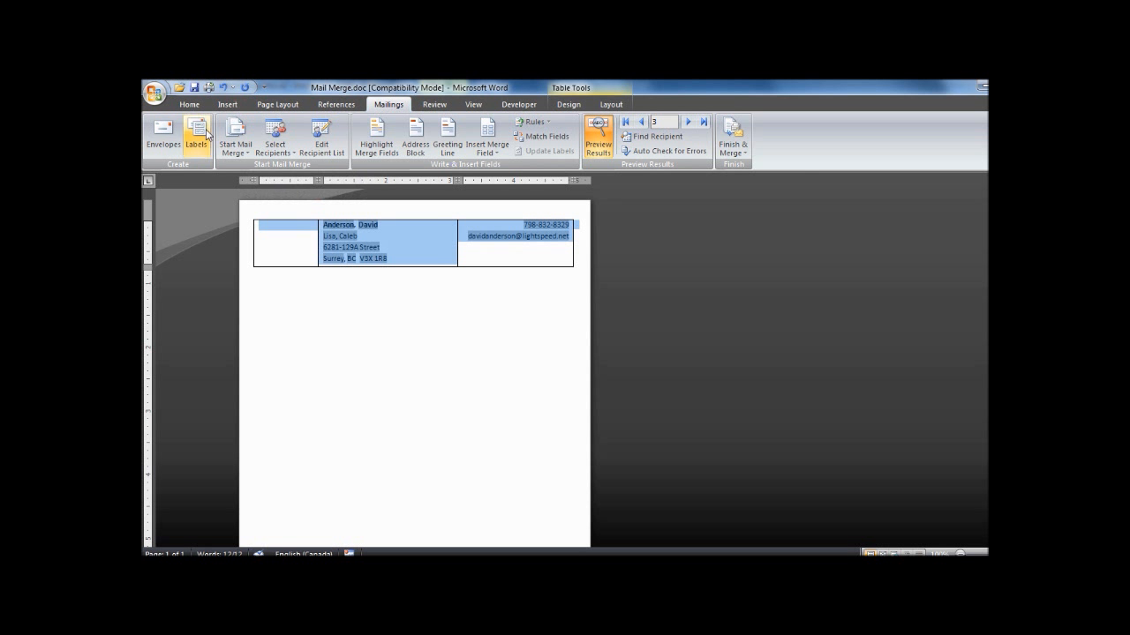
left_click(190, 105)
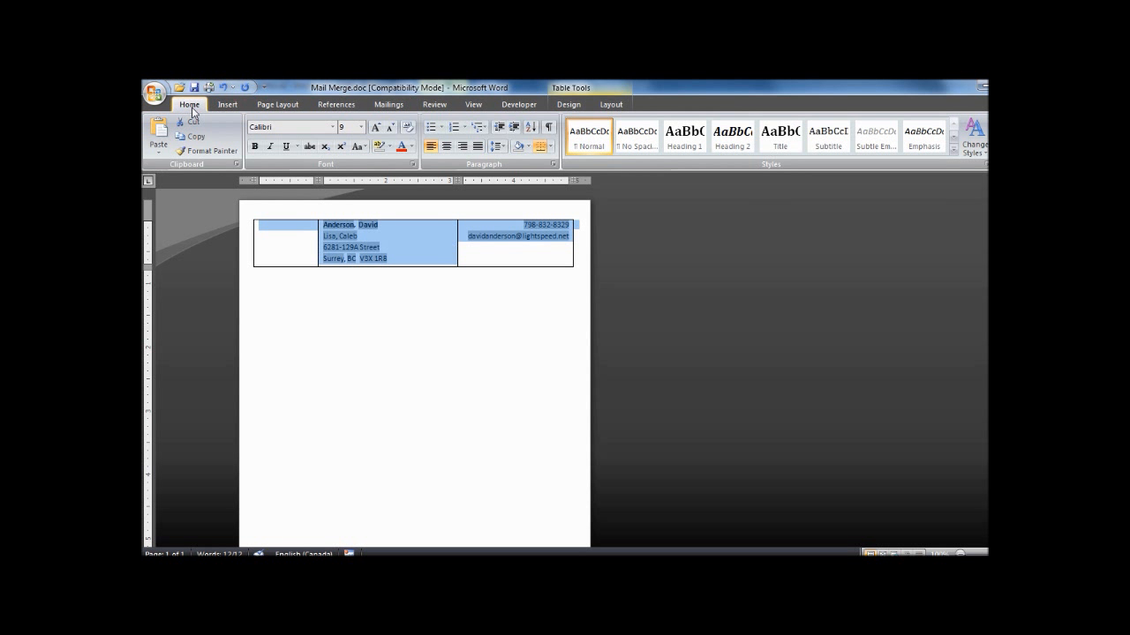
left_click(551, 148)
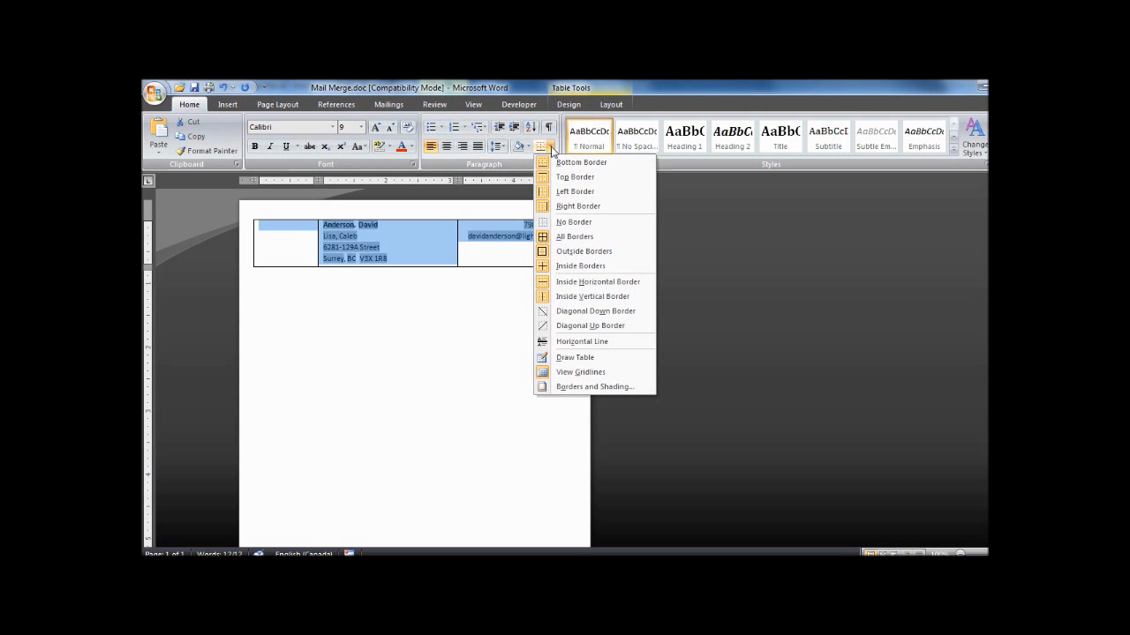
left_click(586, 226)
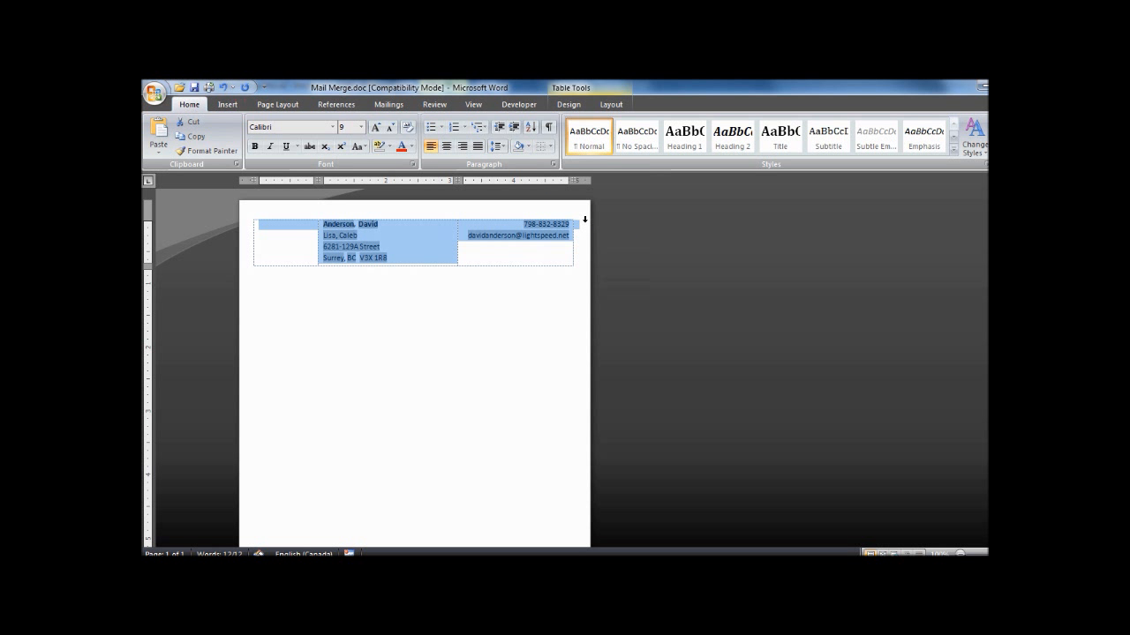
left_click(406, 242)
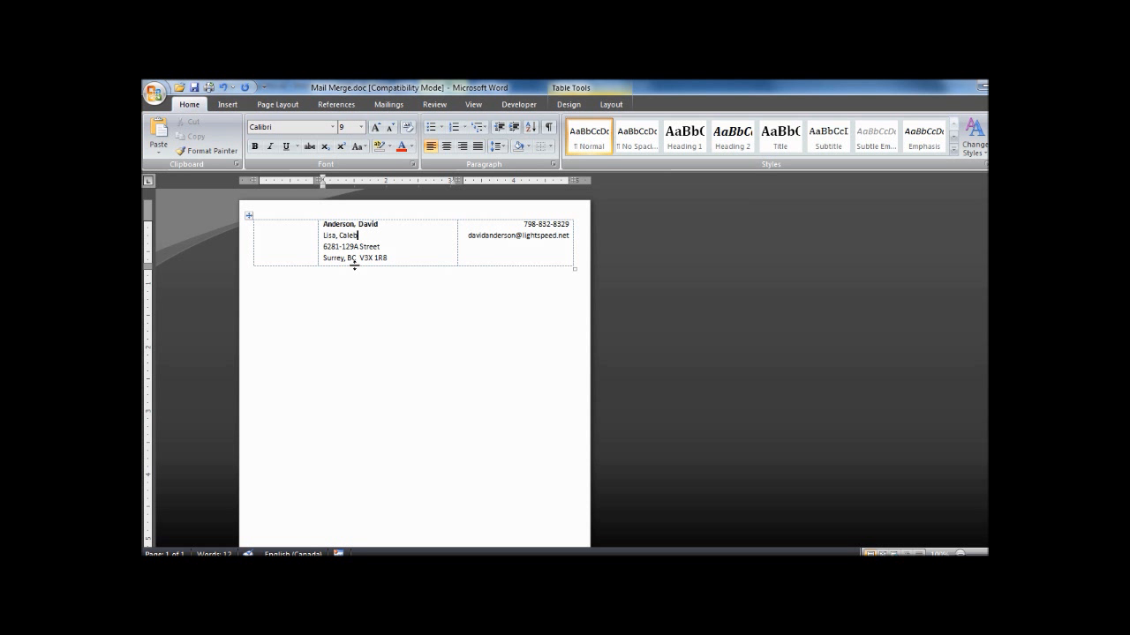
left_click_drag(354, 265, 353, 278)
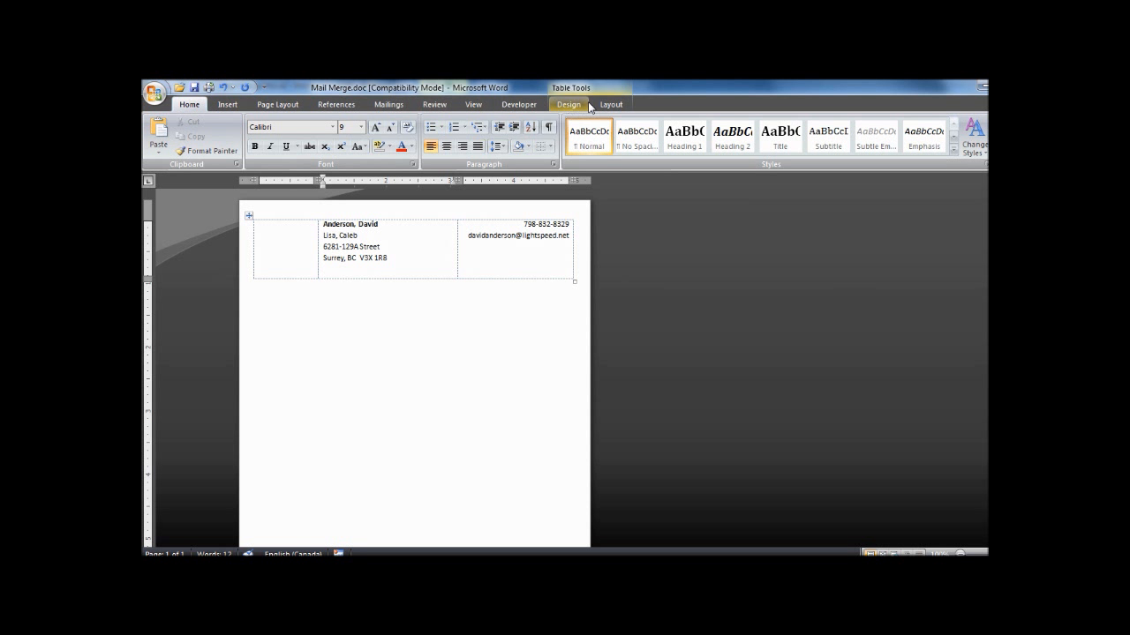
Step: Toggle the table gridlines off and on twice to compare the layout with and without them, leaving them on
left_click(610, 104)
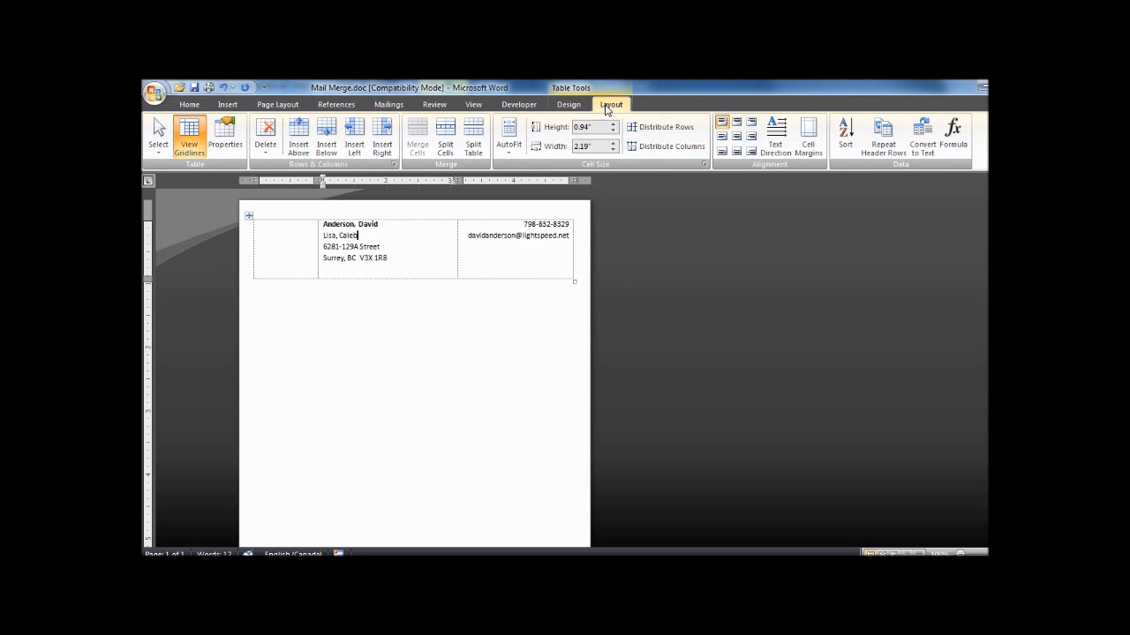
left_click(190, 137)
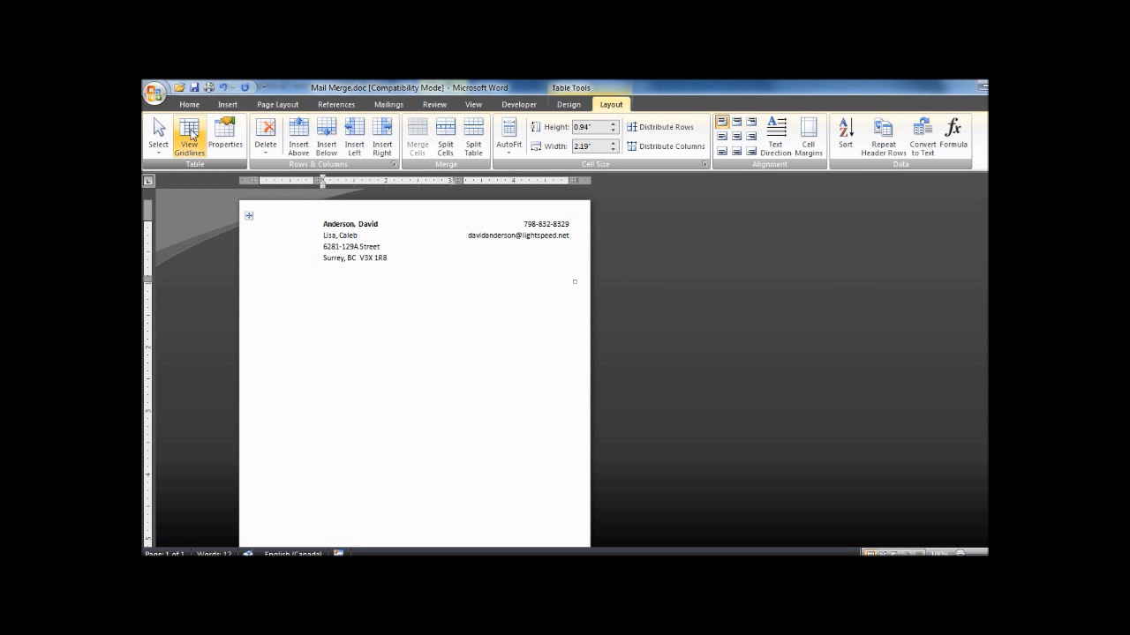
left_click(192, 135)
left_click(192, 135)
left_click(192, 135)
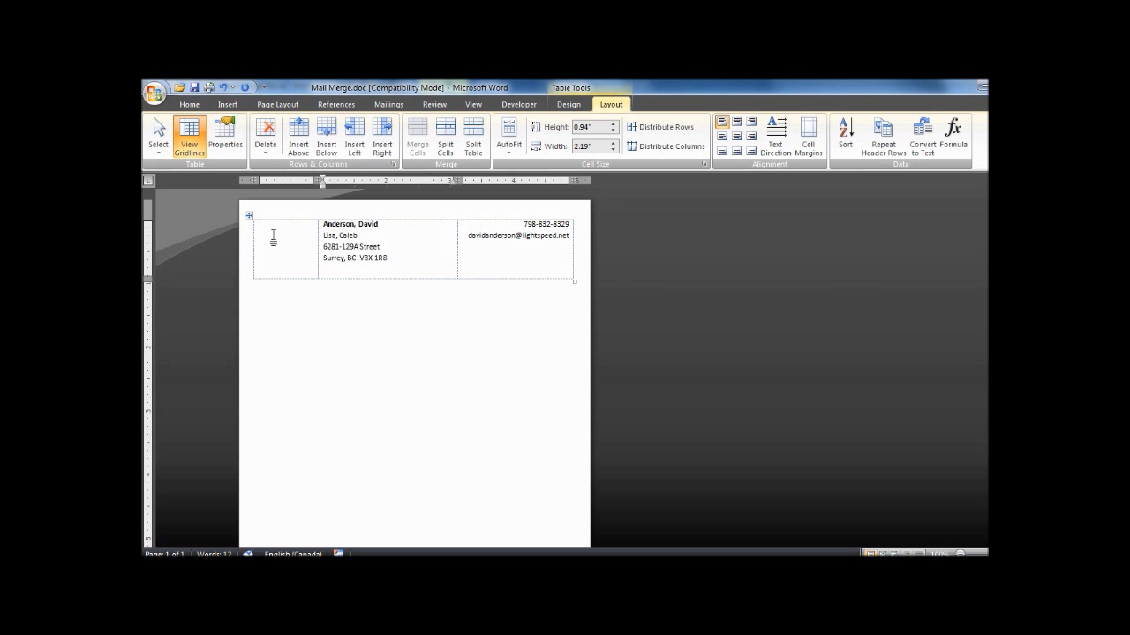
scroll(396, 303, "down", 2)
scroll(376, 370, "up", 2)
Step: Copy the whole table row and paste it repeatedly below the table to fill the page with entries
left_click(240, 249)
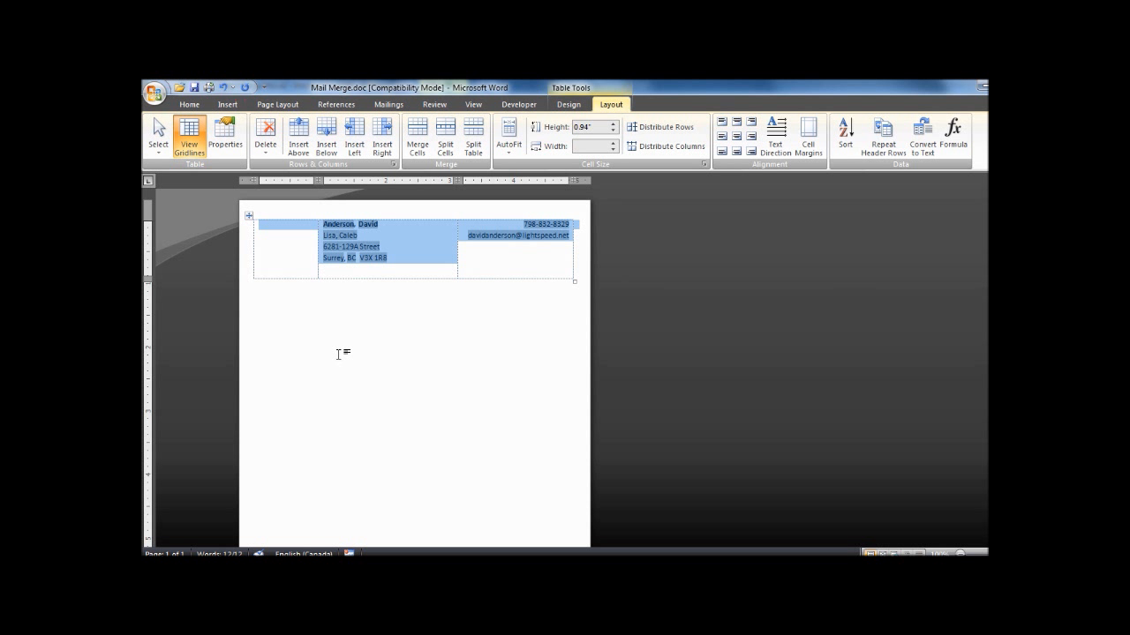
left_click(315, 324)
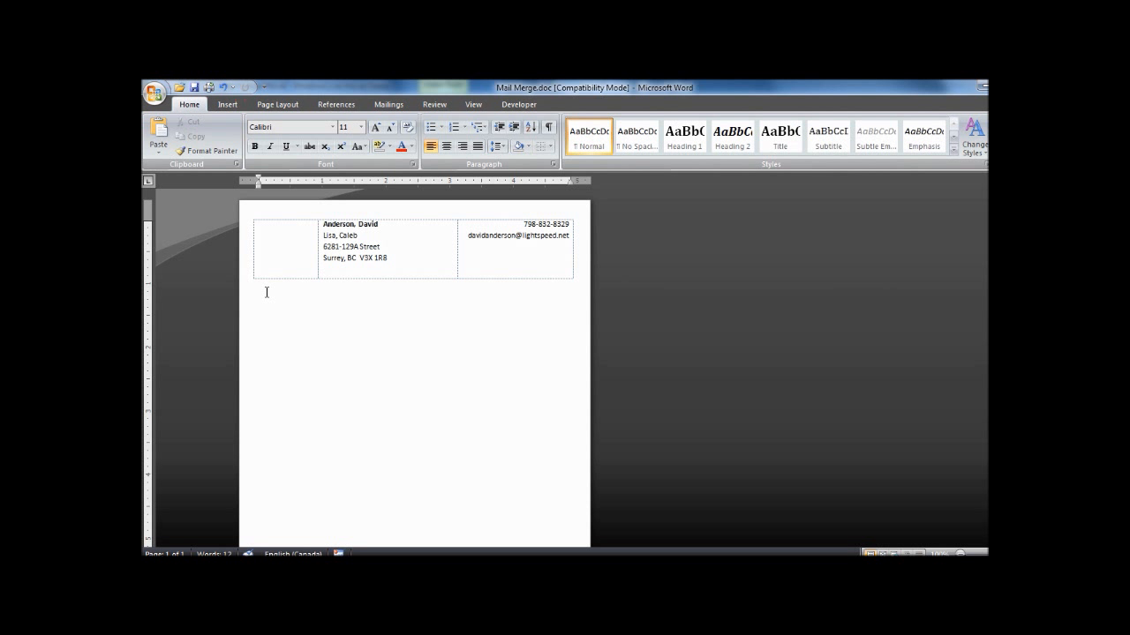
key("ctrl+v")
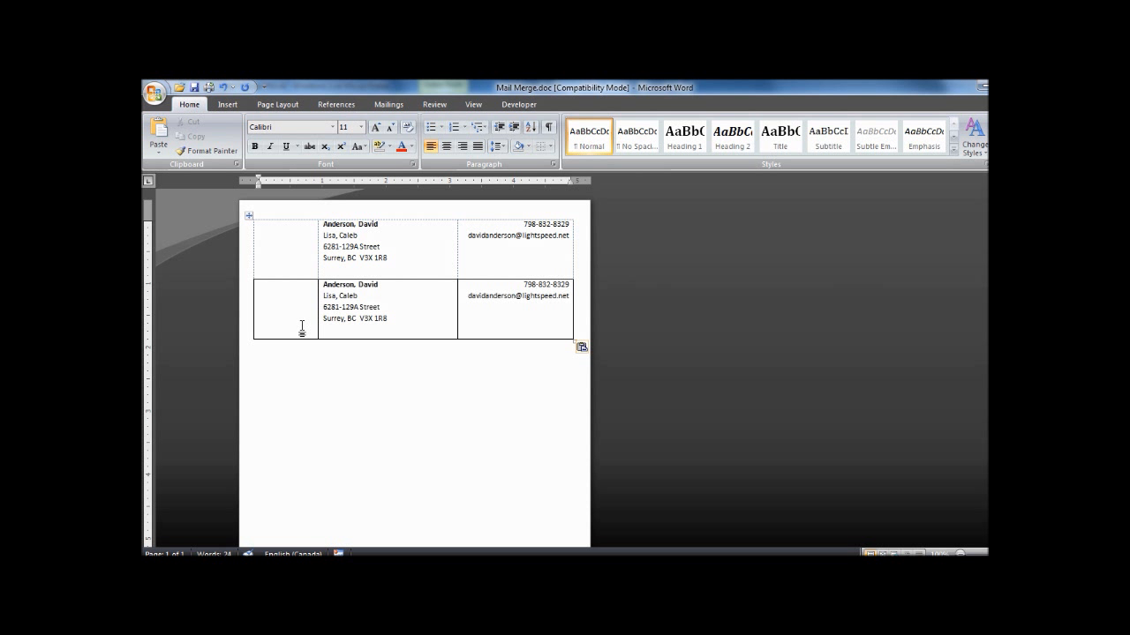
key("ctrl+v")
key("ctrl+v")
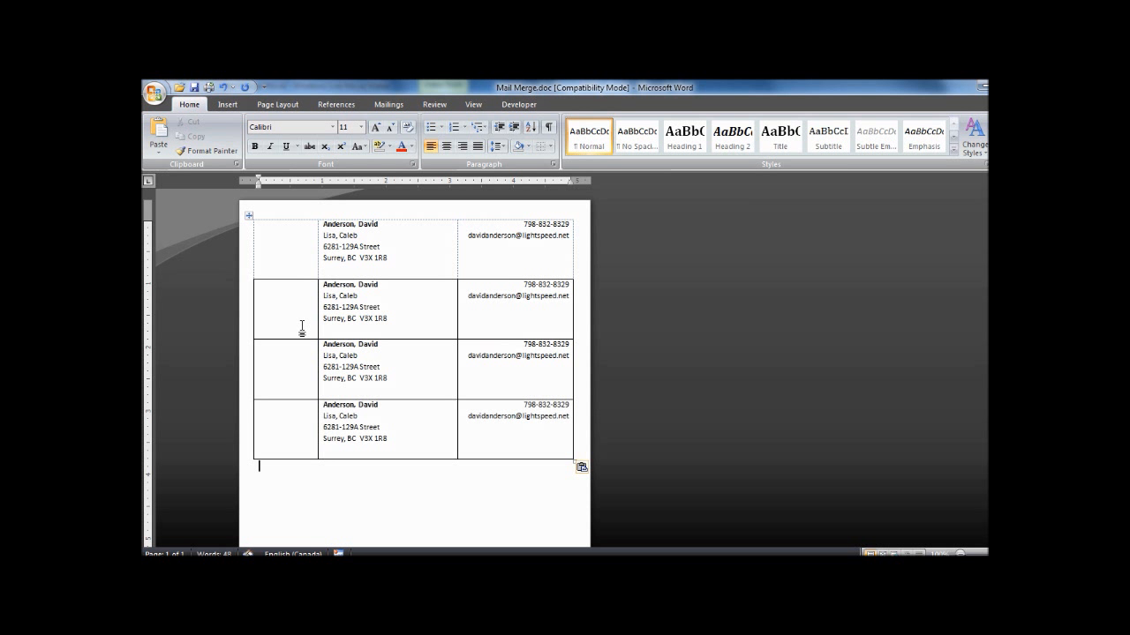
key("ctrl+v")
key("ctrl+v")
key("ctrl+v")
key("ctrl+v")
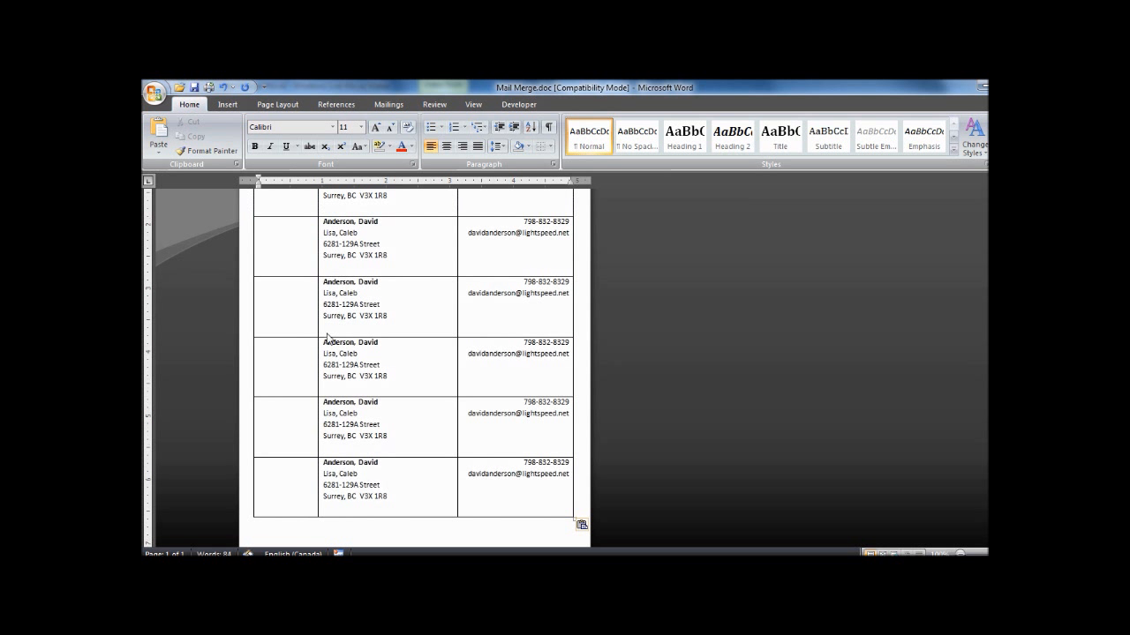
key("ctrl+v")
key("ctrl+v")
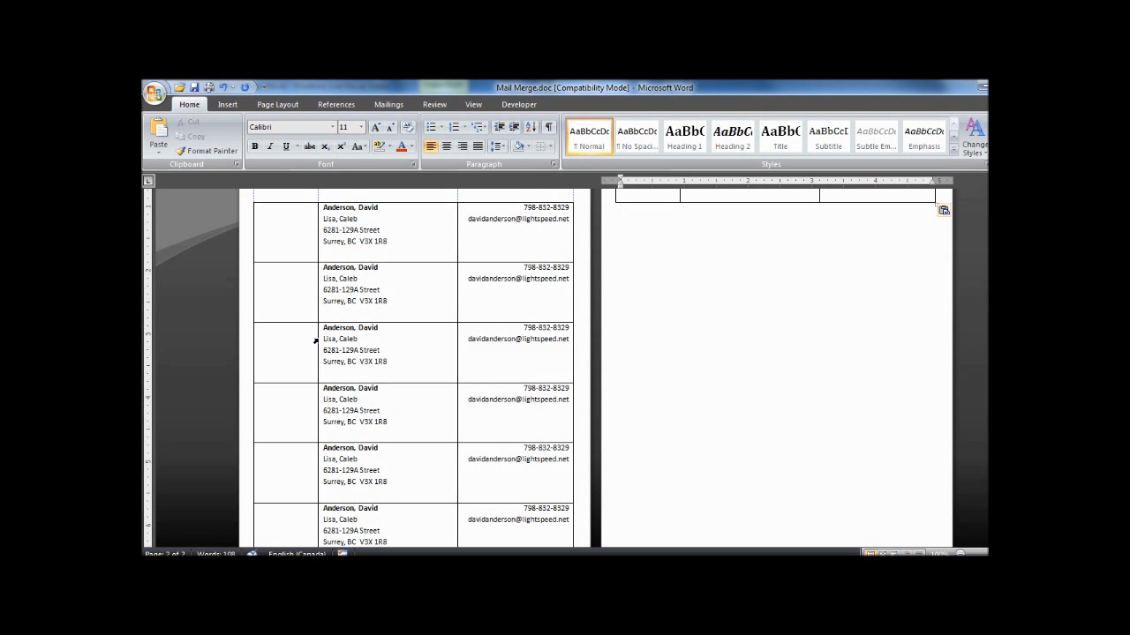
scroll(318, 339, "down", 3)
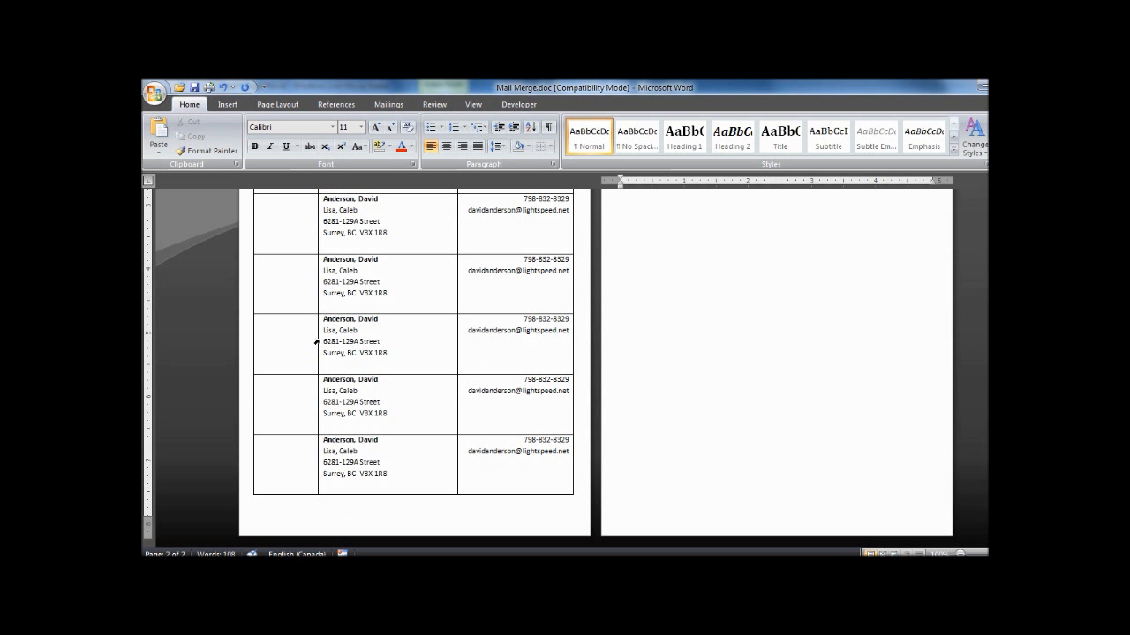
Step: Undo the last row paste that spilled onto a second page and review the remaining rows on the first page
key("ctrl+z")
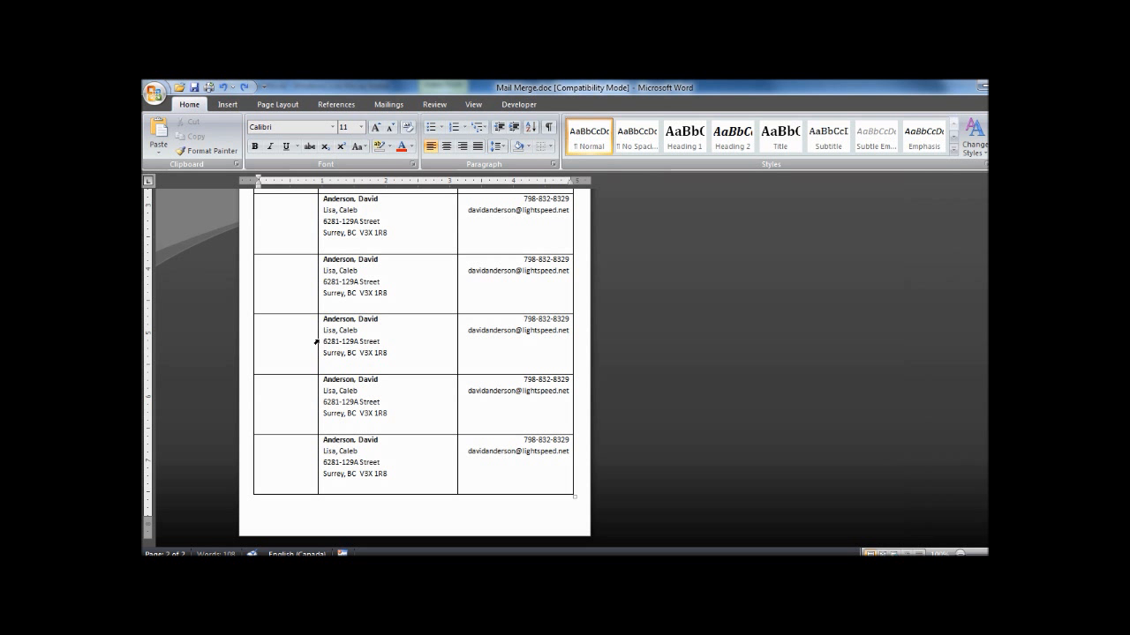
scroll(315, 342, "up", 5)
scroll(316, 342, "up", 2)
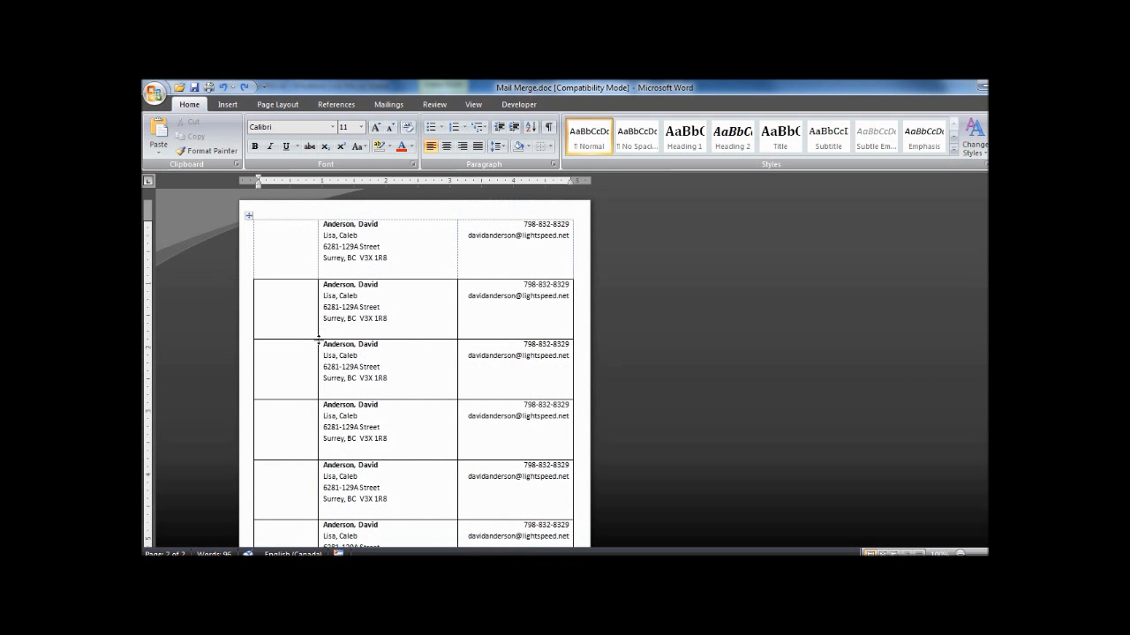
scroll(318, 338, "down", 5)
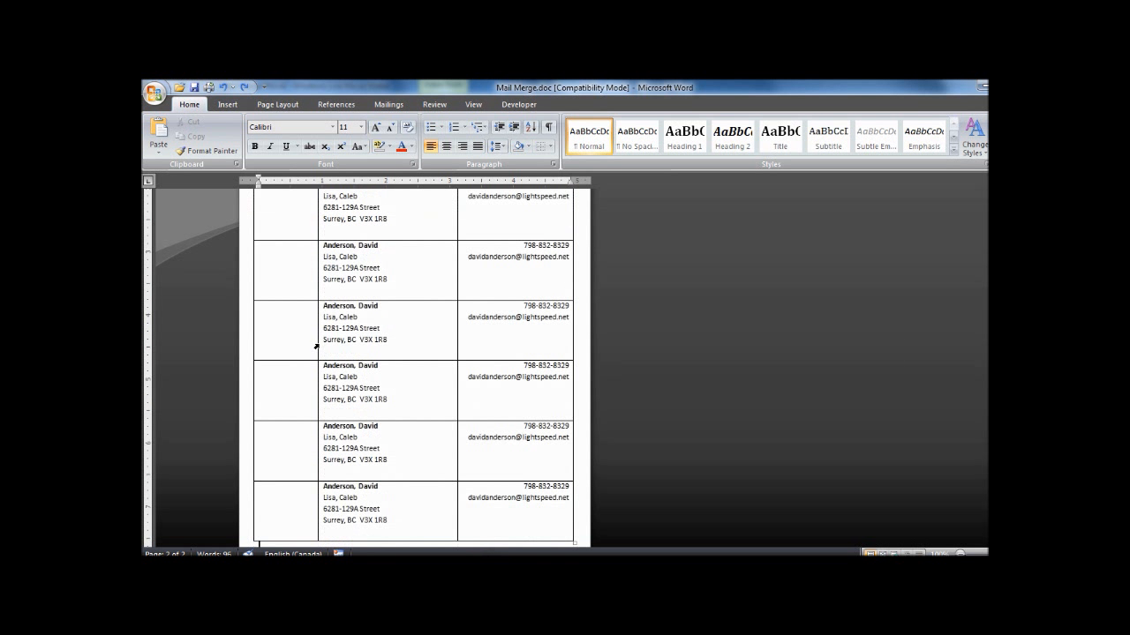
left_click(382, 344)
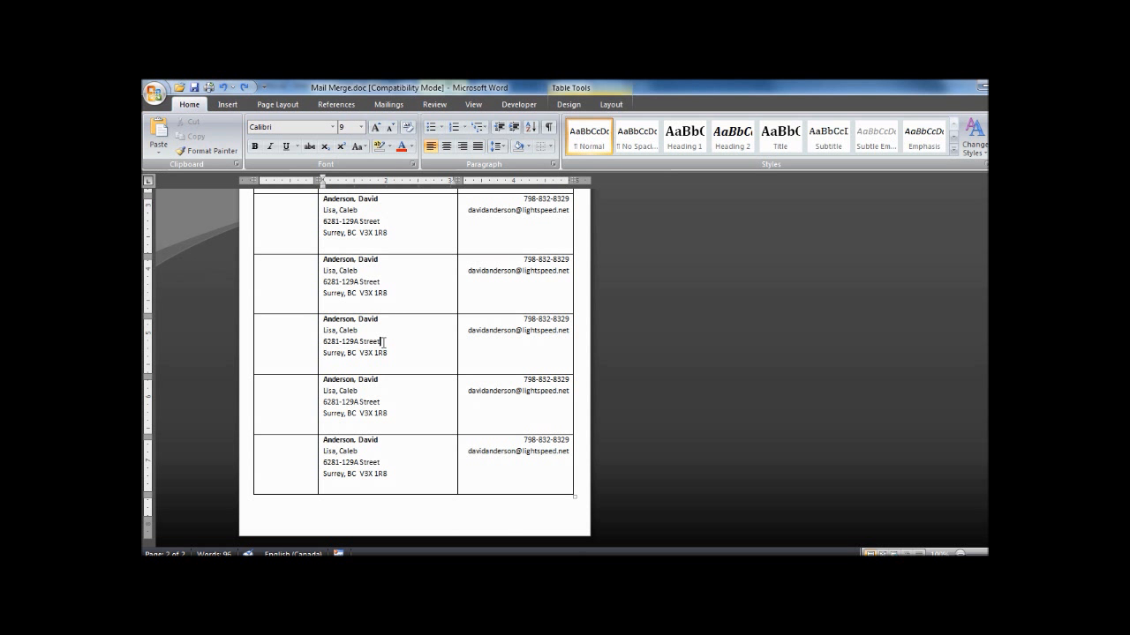
scroll(382, 344, "up", 5)
scroll(382, 346, "up", 3)
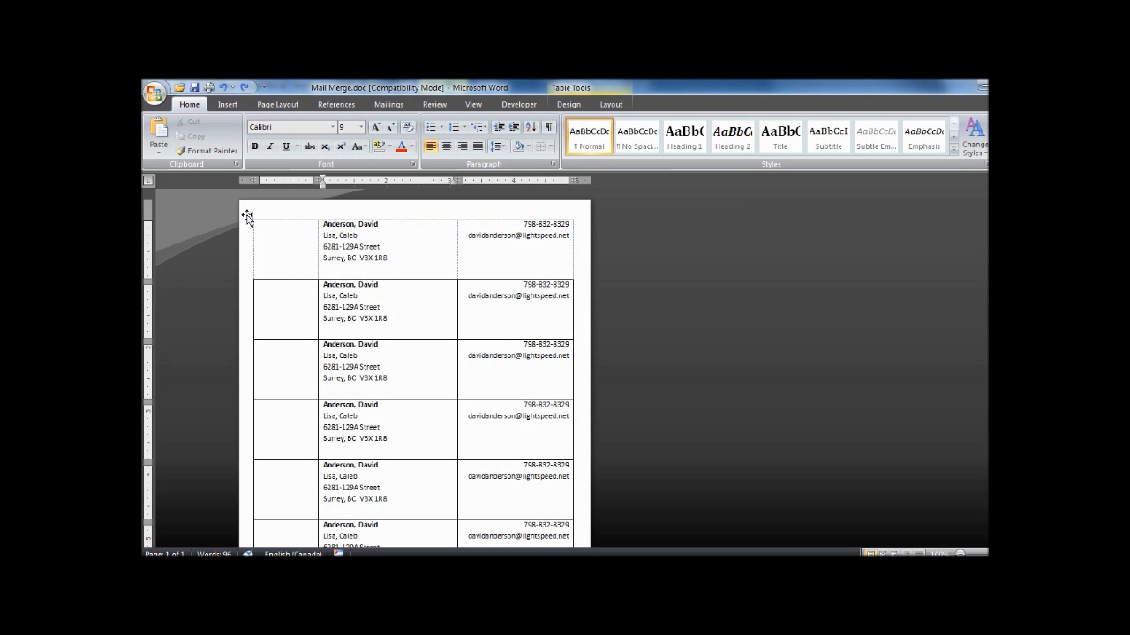
Step: Turn off the results preview and insert a Next Record rule before the LastName field in the second row
left_click(391, 294)
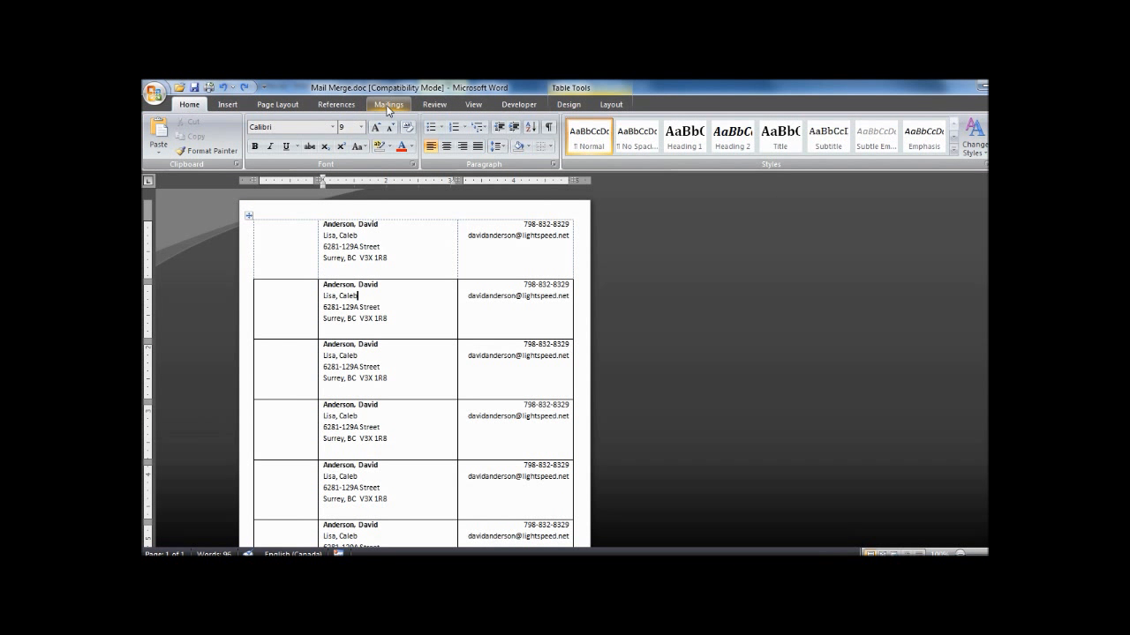
left_click(389, 107)
left_click(598, 134)
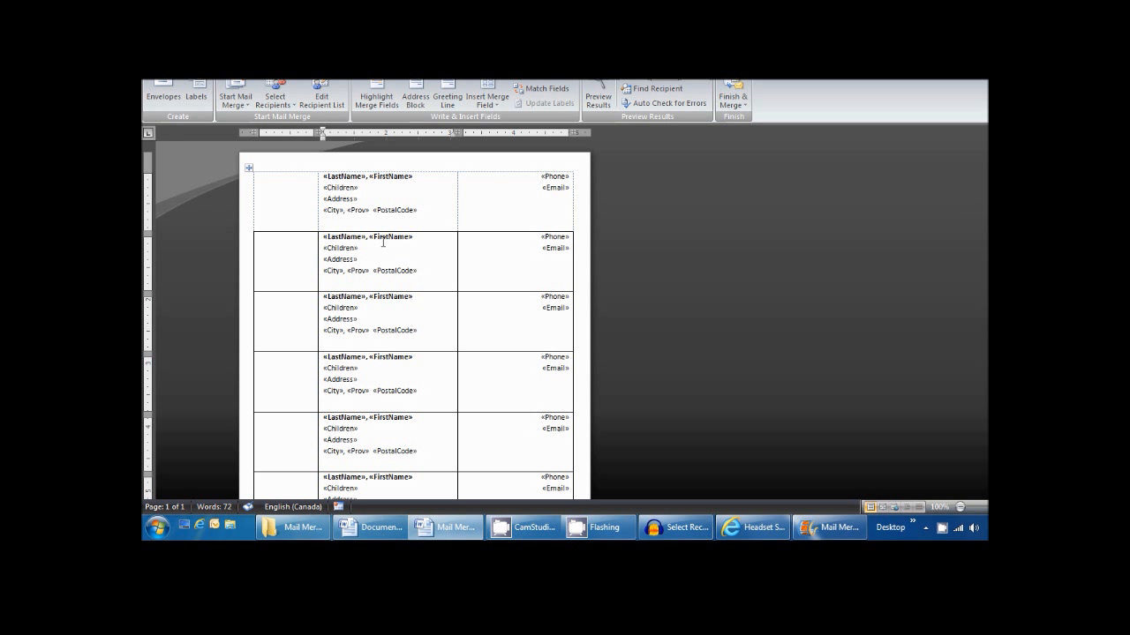
left_click(325, 237)
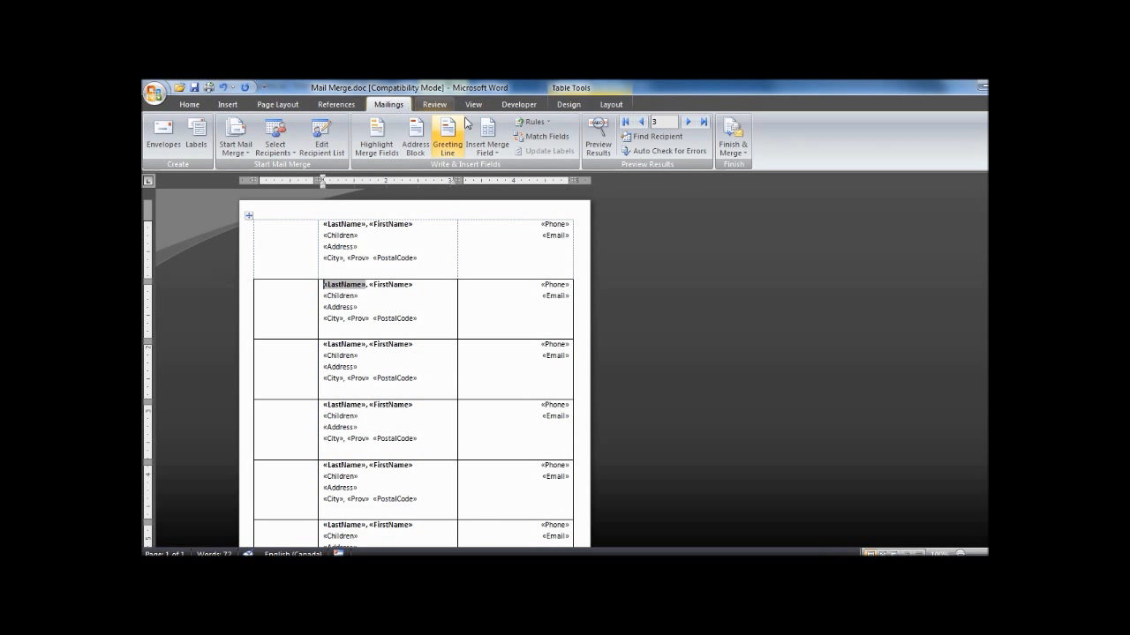
left_click(533, 121)
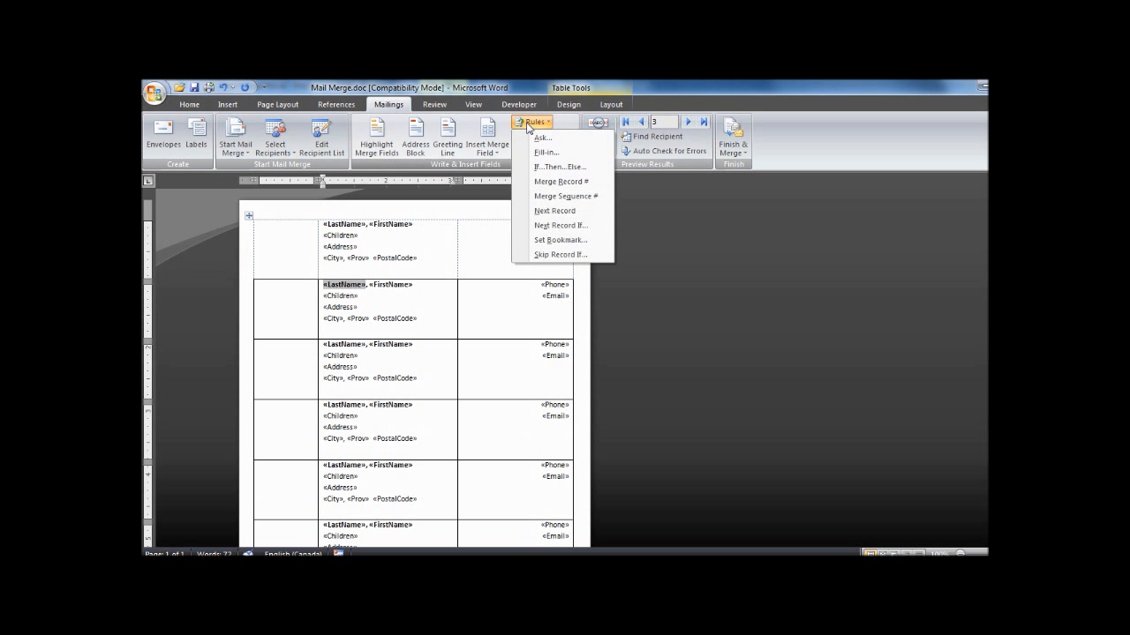
left_click(546, 213)
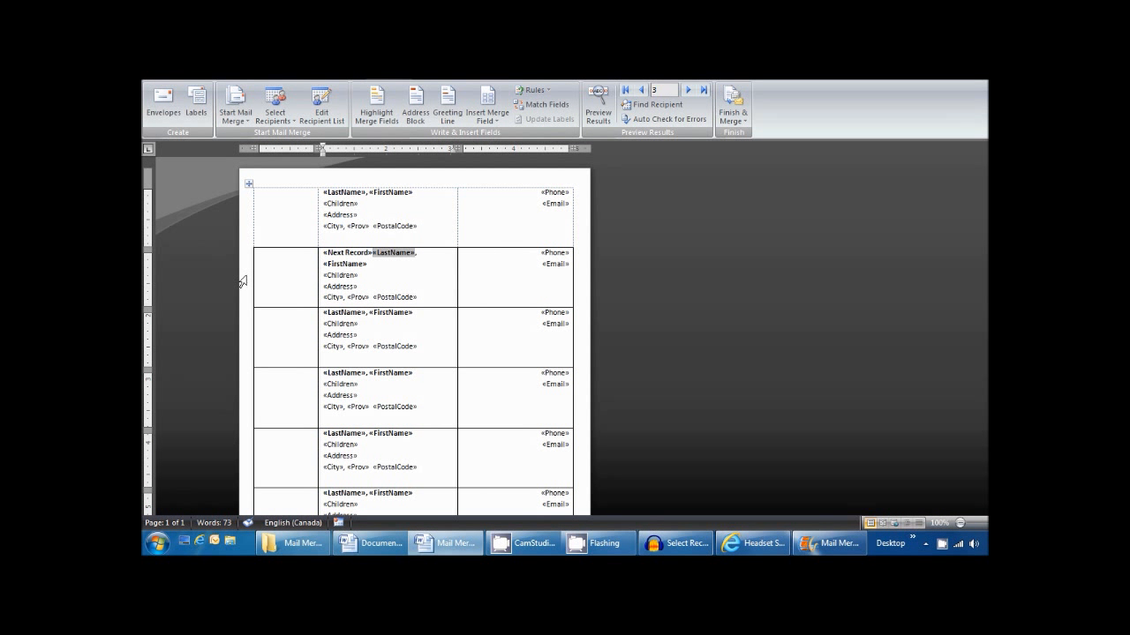
Step: Delete all table rows below the second row, keeping the row with the Next Record rule
left_click(250, 271)
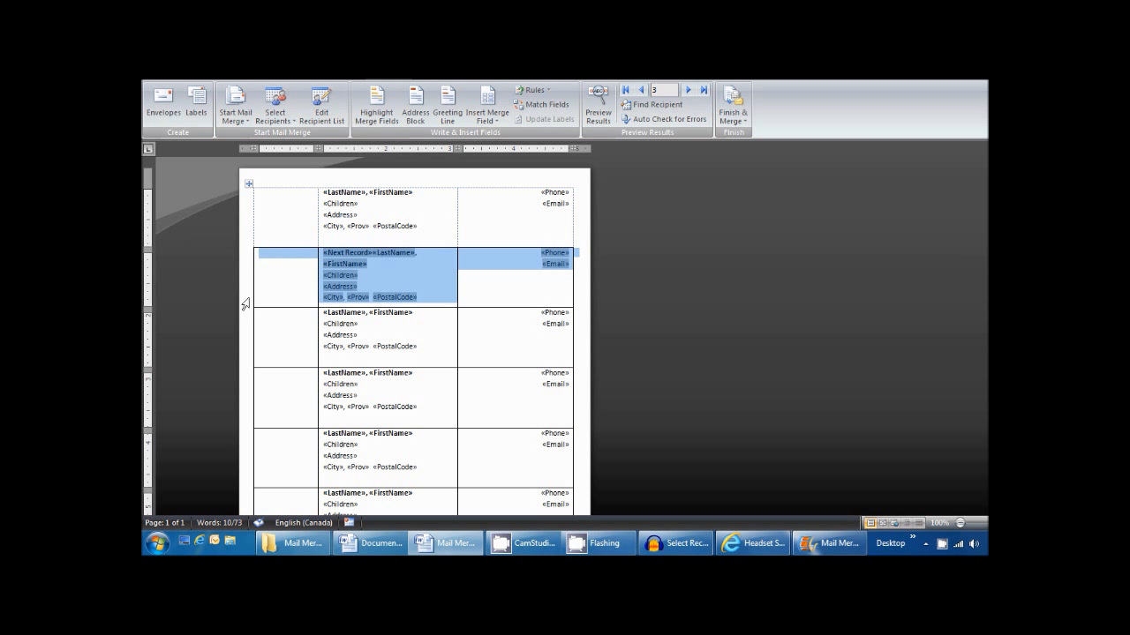
scroll(253, 301, "down", 1)
left_click_drag(244, 308, 255, 545)
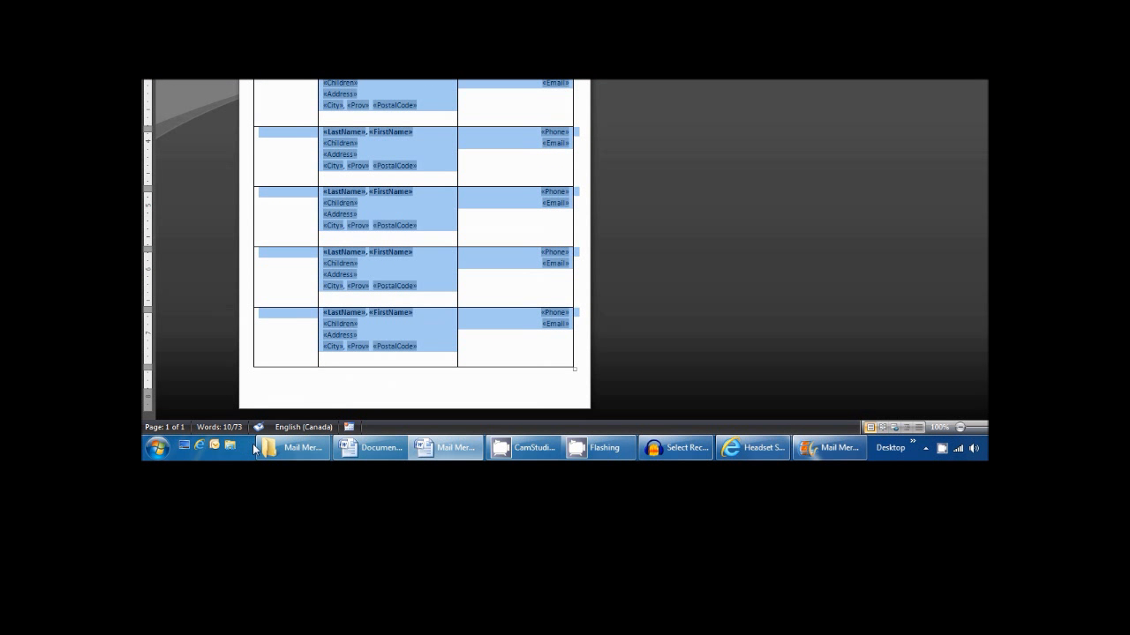
right_click(376, 192)
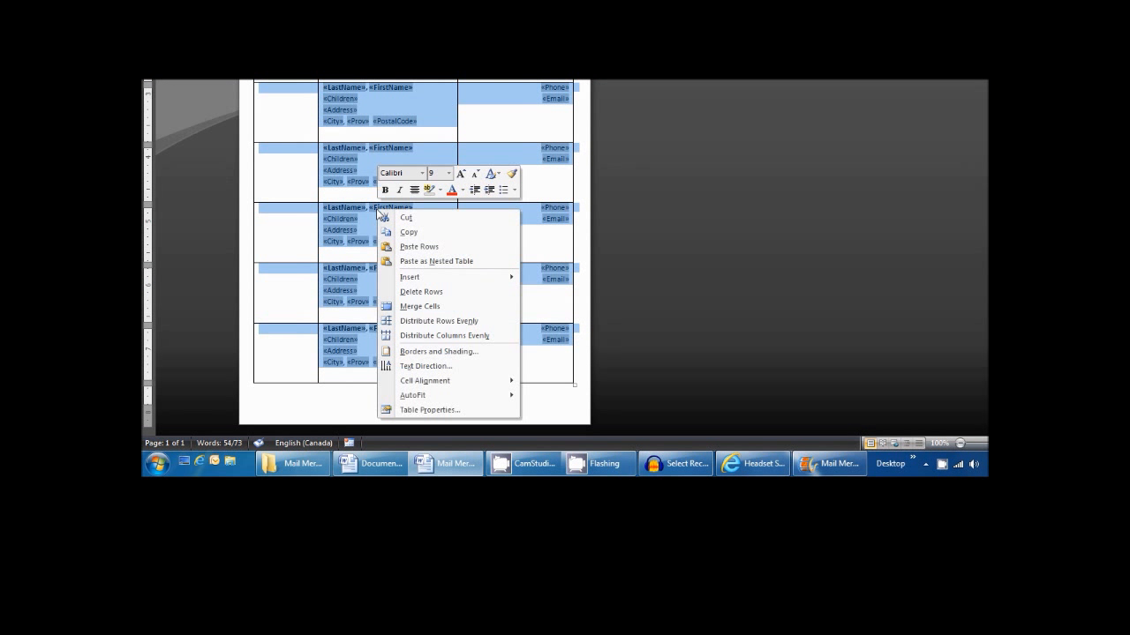
left_click(420, 292)
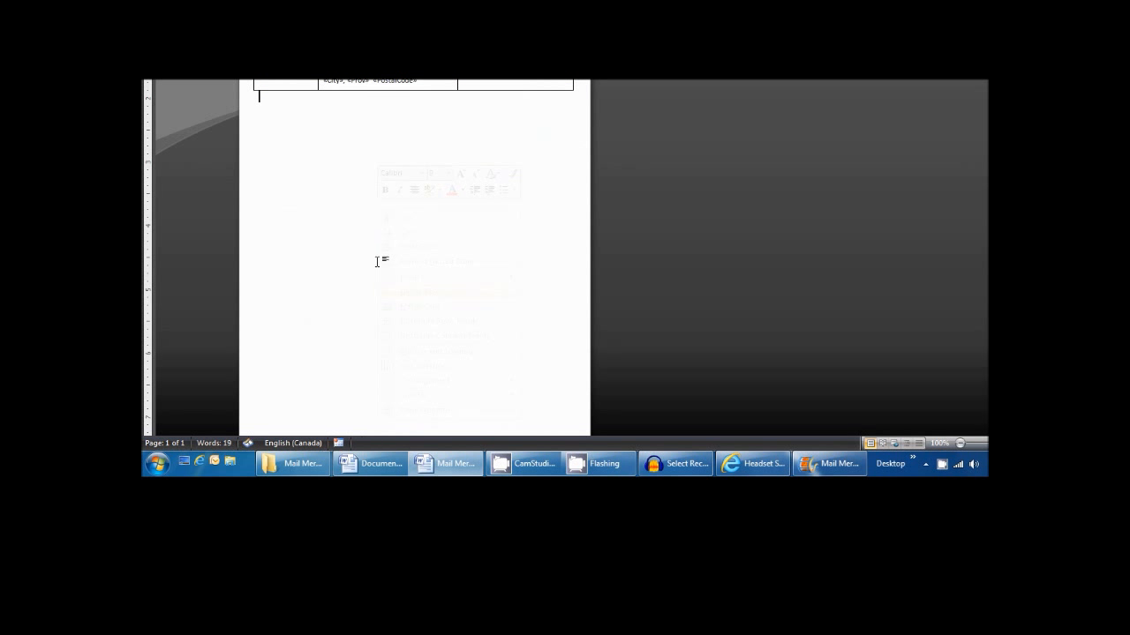
scroll(374, 260, "up", 2)
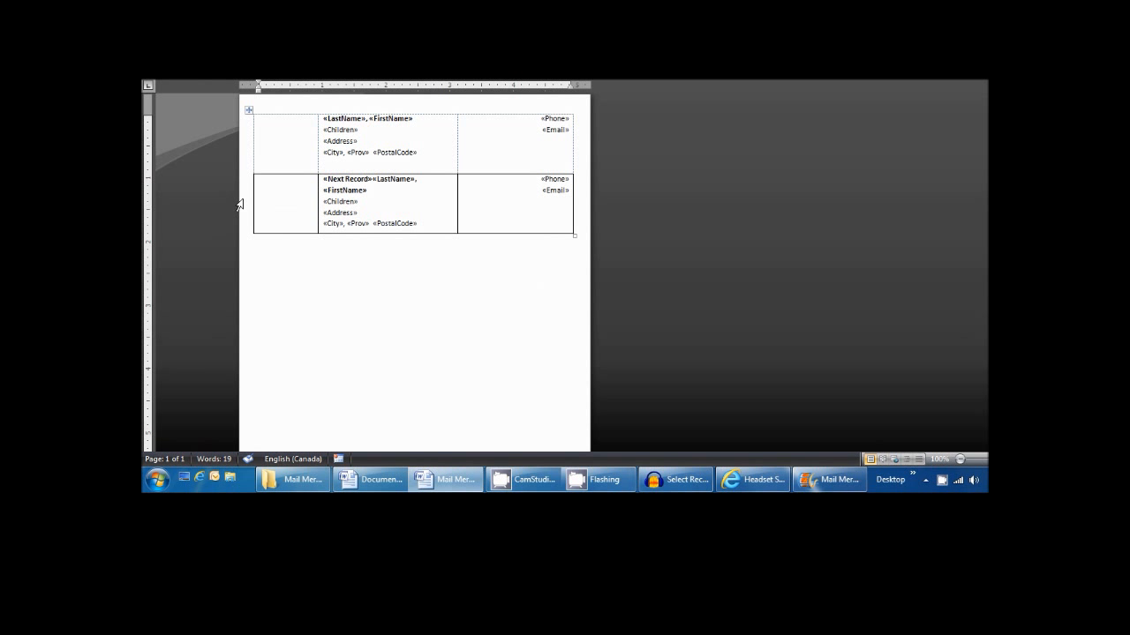
Step: Copy the Next Record row, paste it repeatedly below the table to fill the page, and undo the paste that overflows
left_click(238, 205)
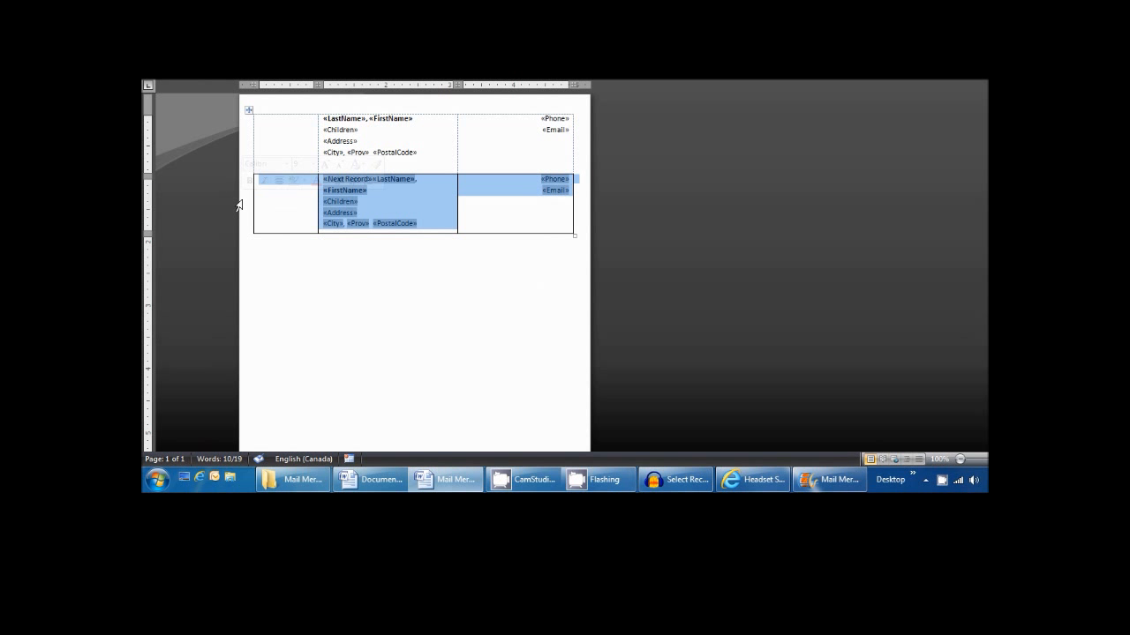
left_click(284, 247)
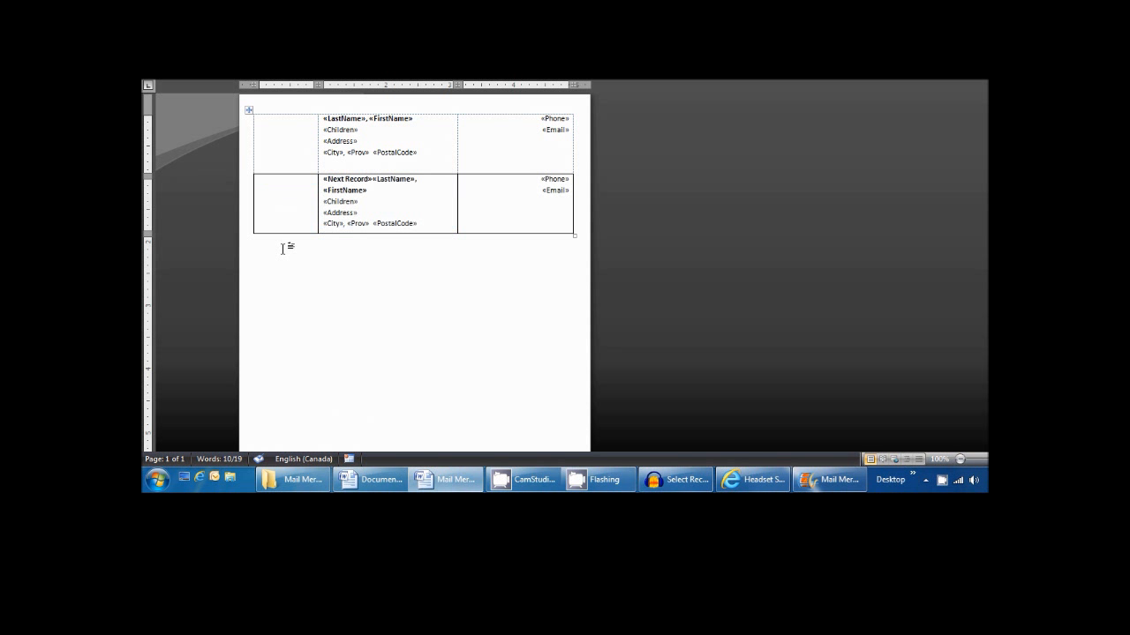
key("ctrl+v")
key("ctrl+v")
key("ctrl+v")
key("ctrl+v")
key("ctrl+v")
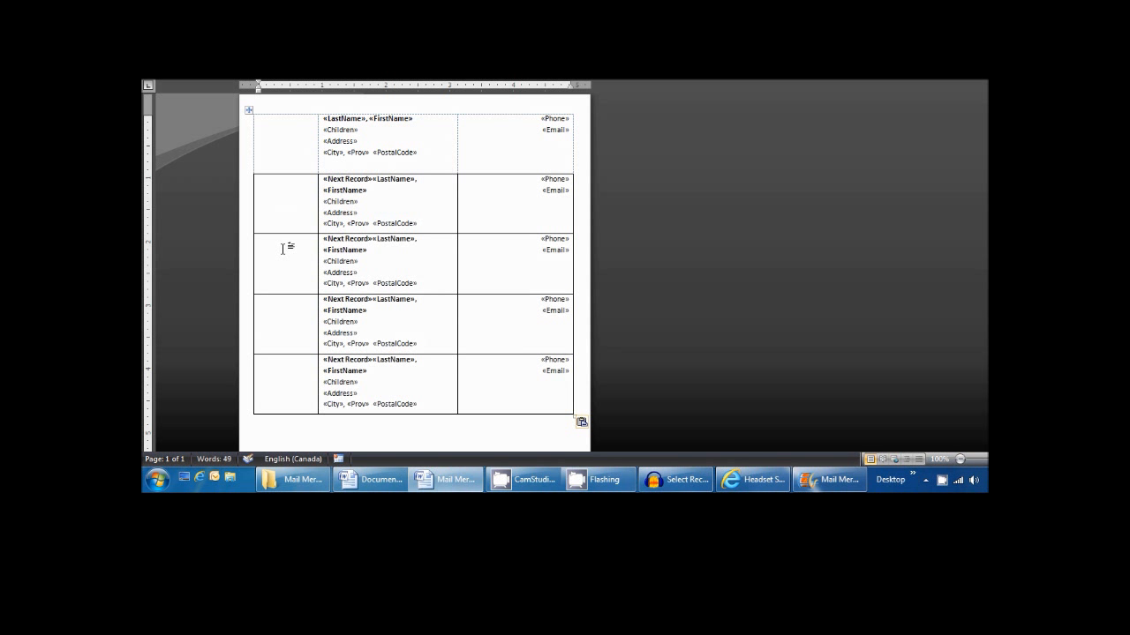
key("ctrl+v")
key("ctrl+v")
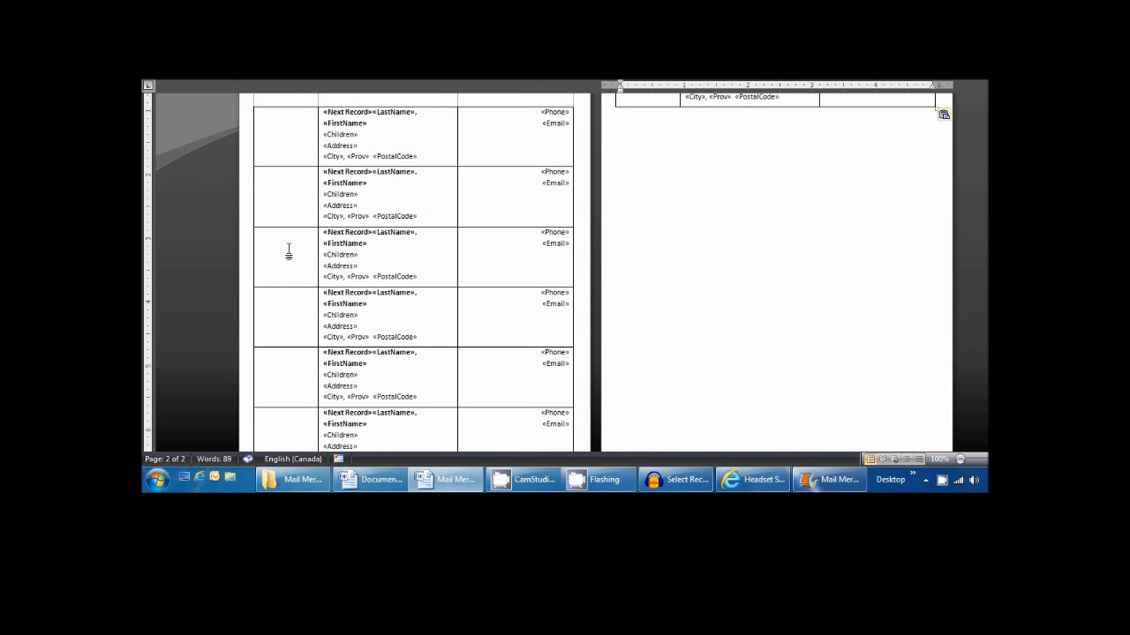
key("ctrl+z")
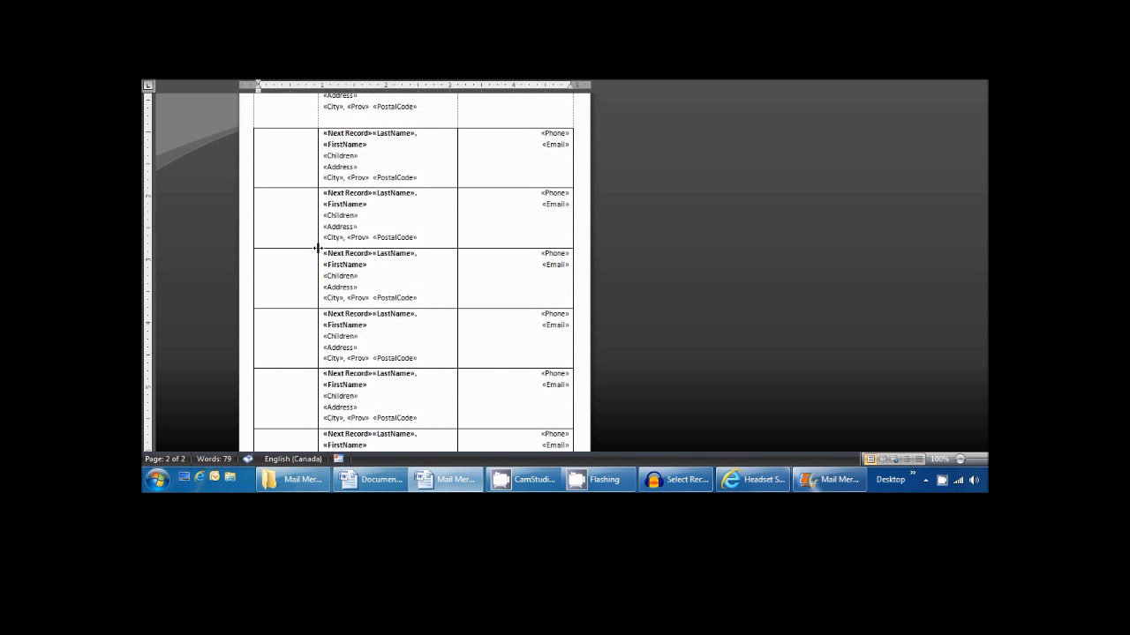
Step: Preview the merged records, switch back to the merge fields, and compare the first row with the Next Record rows below it
scroll(350, 231, "up", 1)
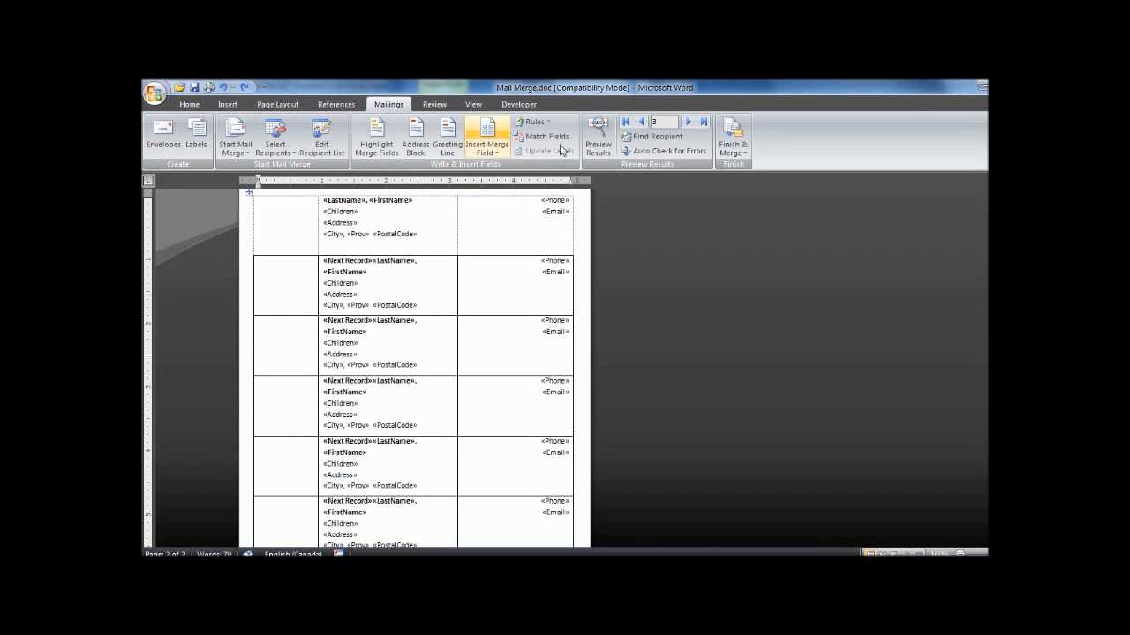
left_click(599, 96)
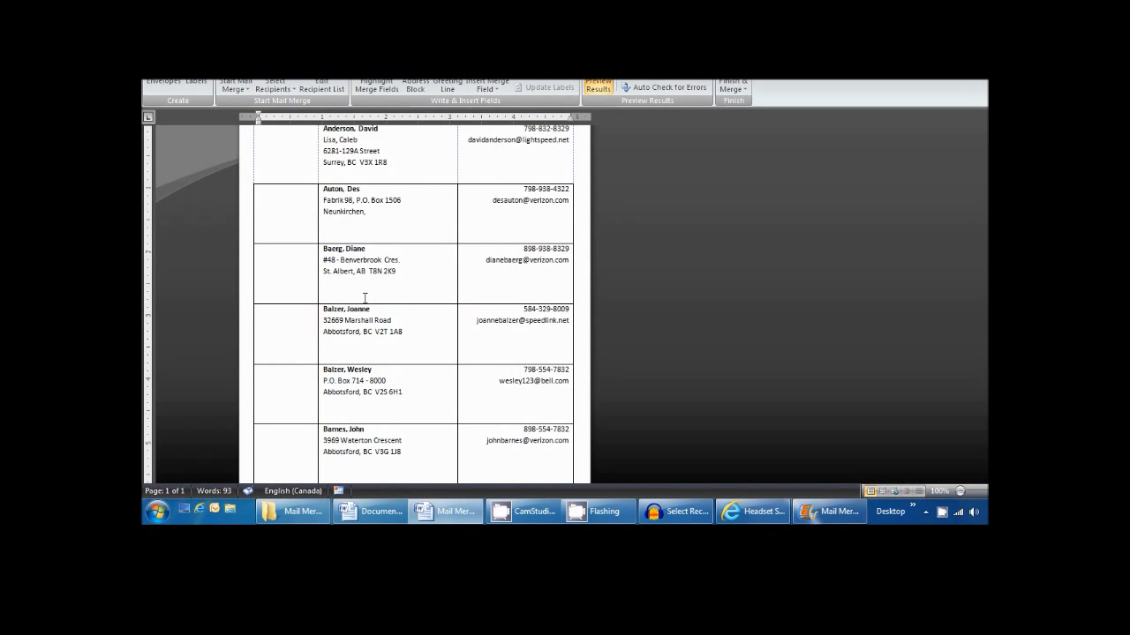
scroll(325, 193, "up", 1)
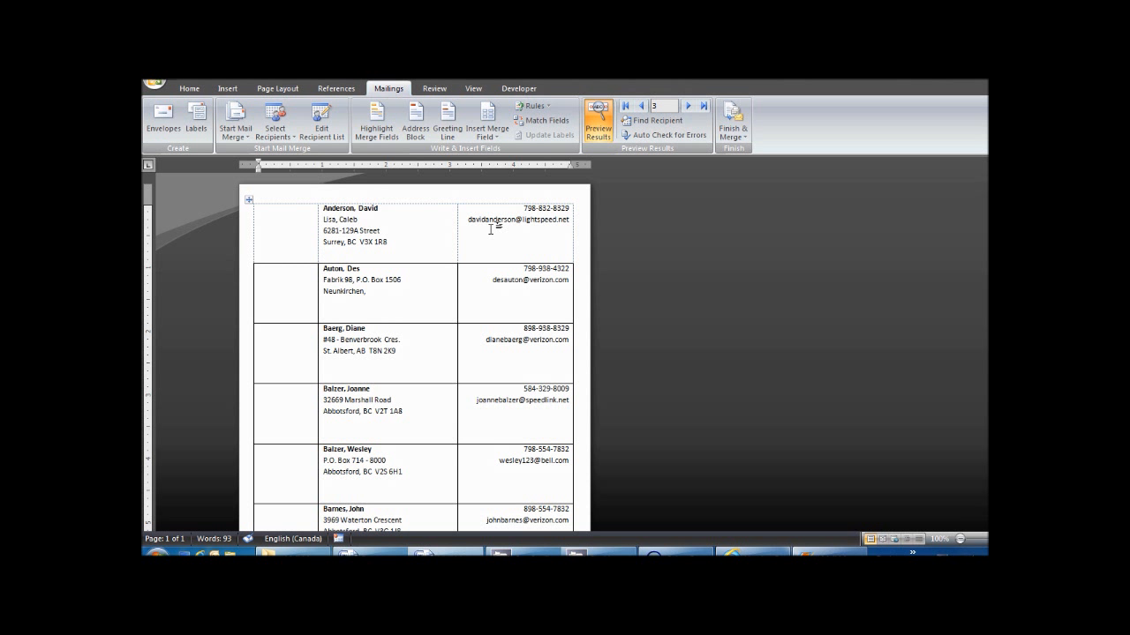
left_click(598, 131)
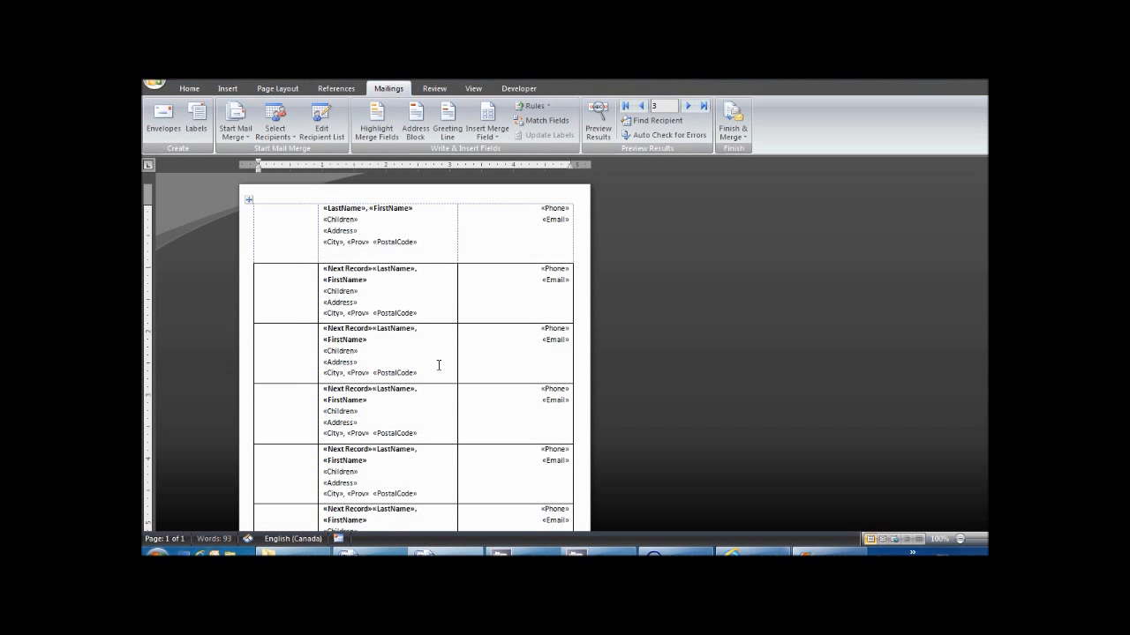
left_click_drag(240, 300, 245, 505)
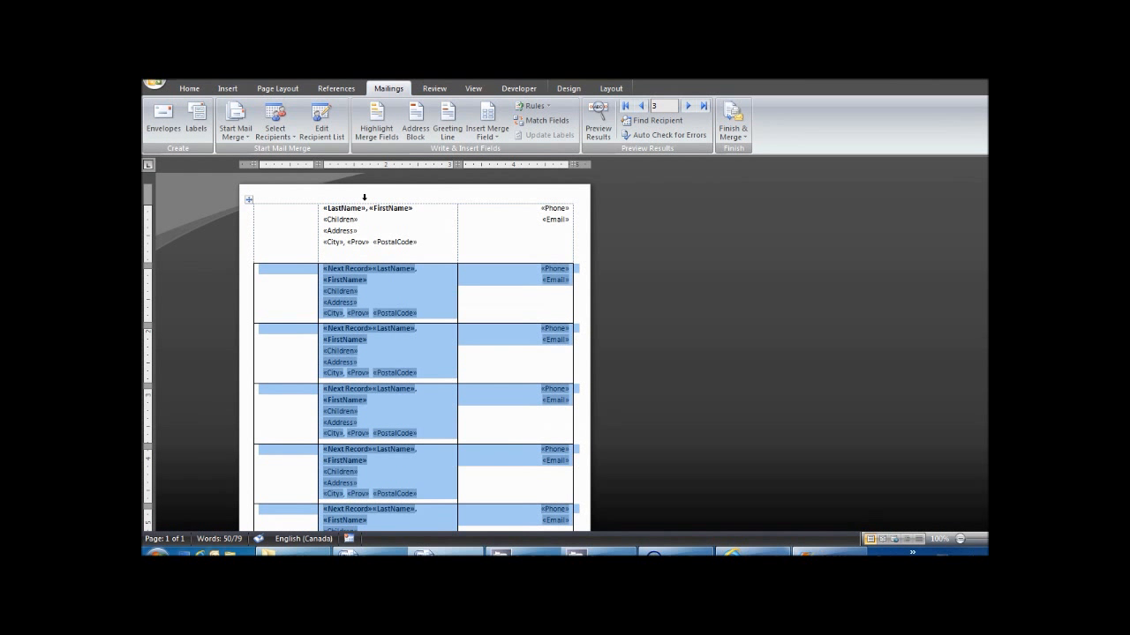
left_click(353, 188)
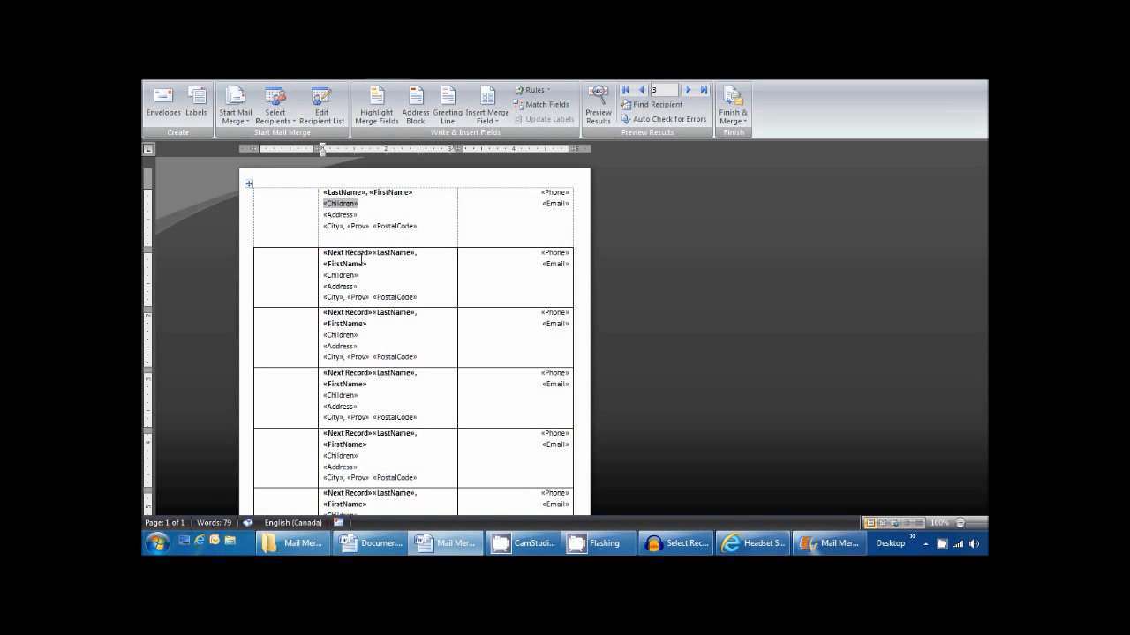
left_click(347, 254)
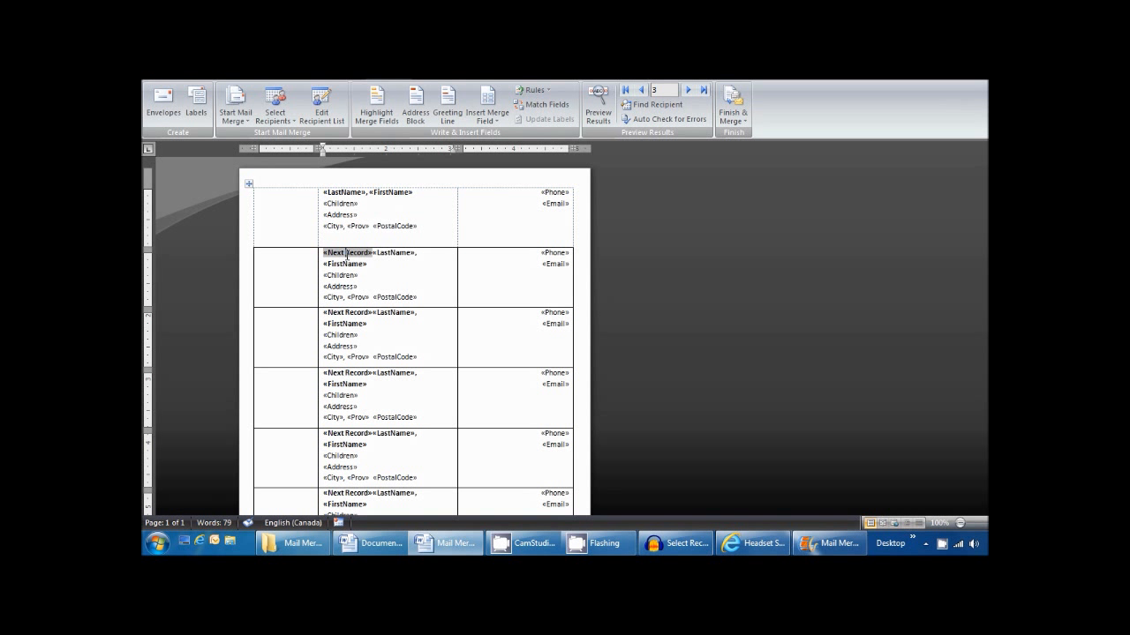
left_click(347, 313)
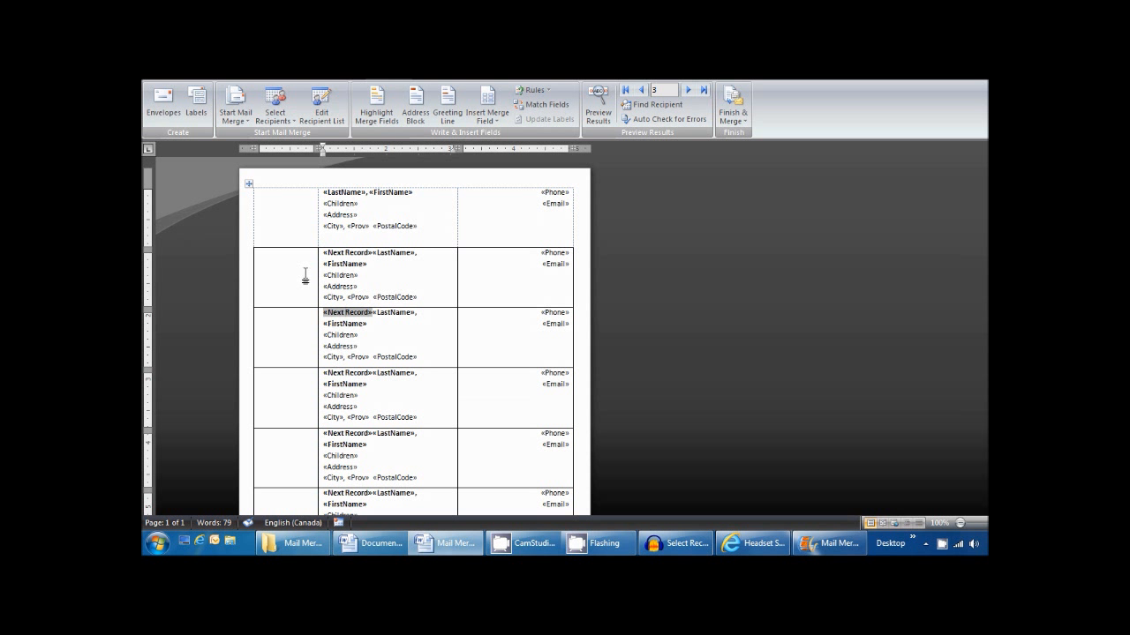
Step: Remove all borders from the entire table and check the rows from the first to the last on the page
left_click(248, 204)
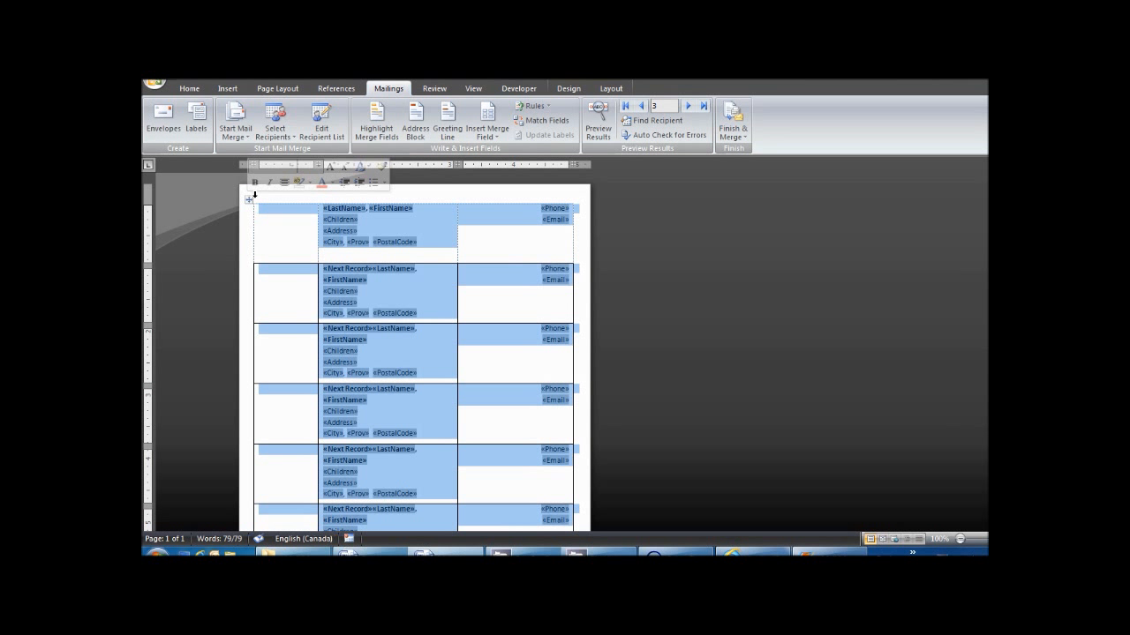
left_click(190, 105)
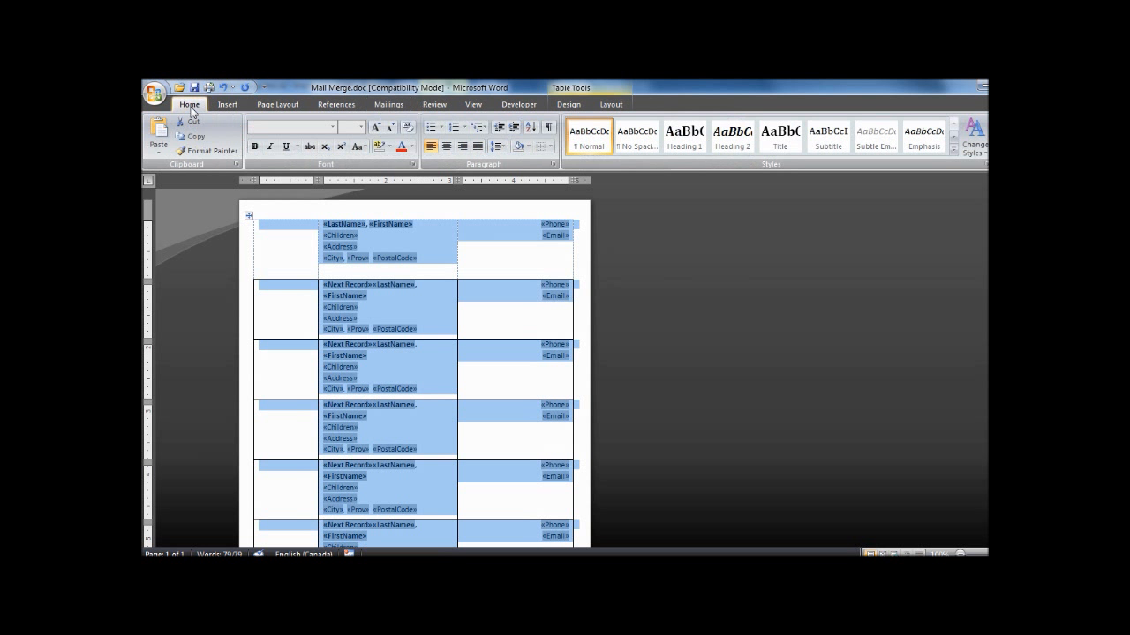
left_click(551, 147)
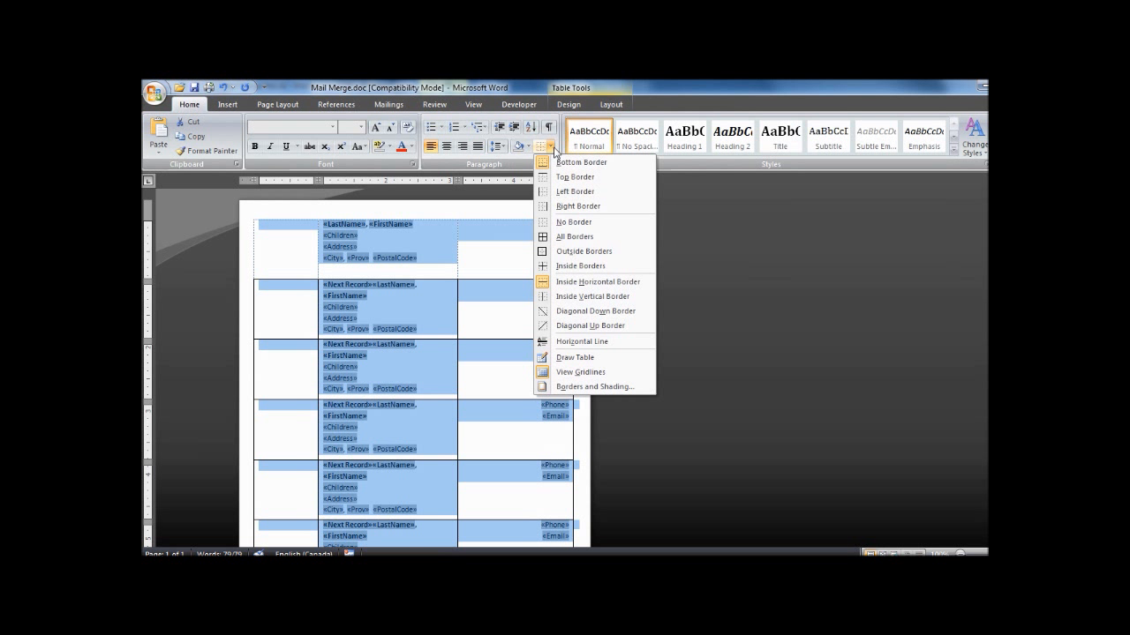
left_click(574, 221)
left_click(441, 329)
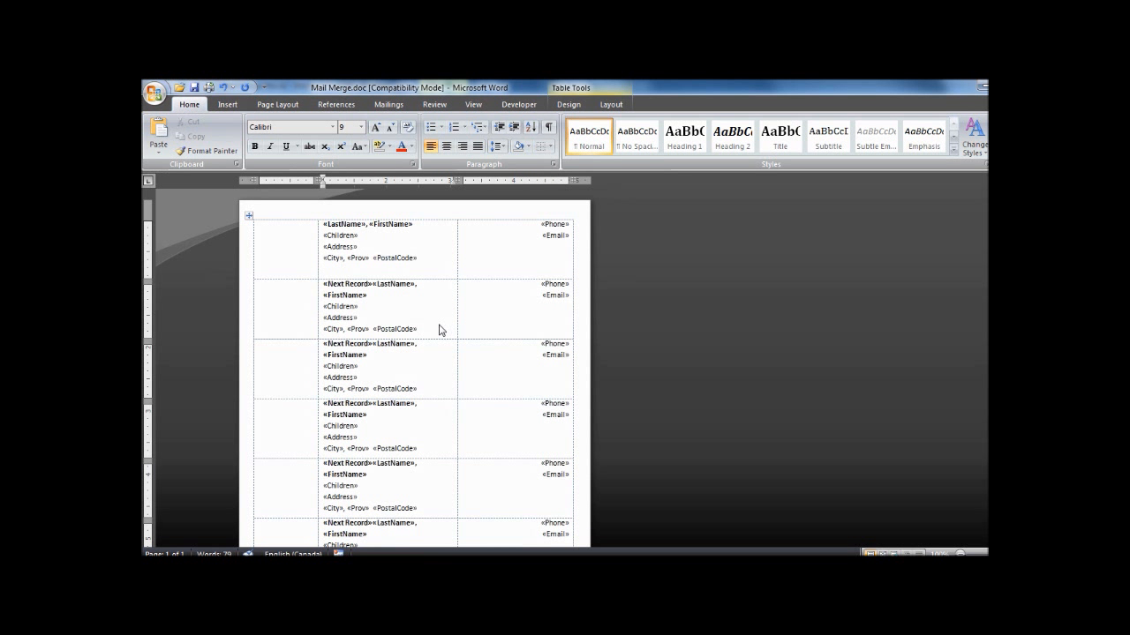
scroll(438, 328, "down", 5)
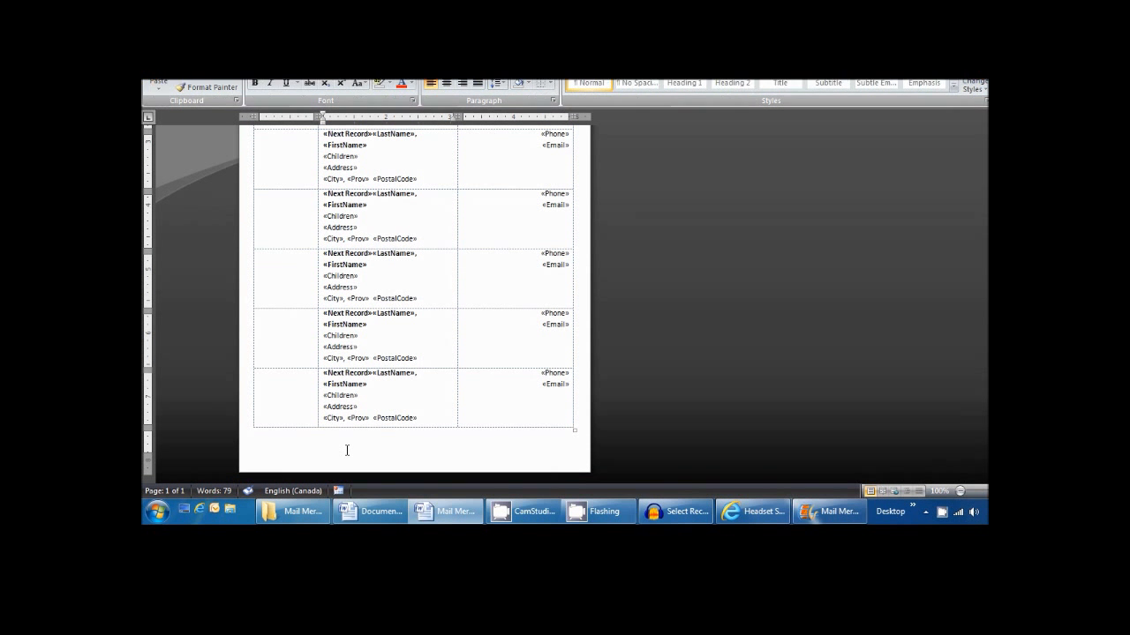
left_click(361, 517)
scroll(406, 363, "up", 6)
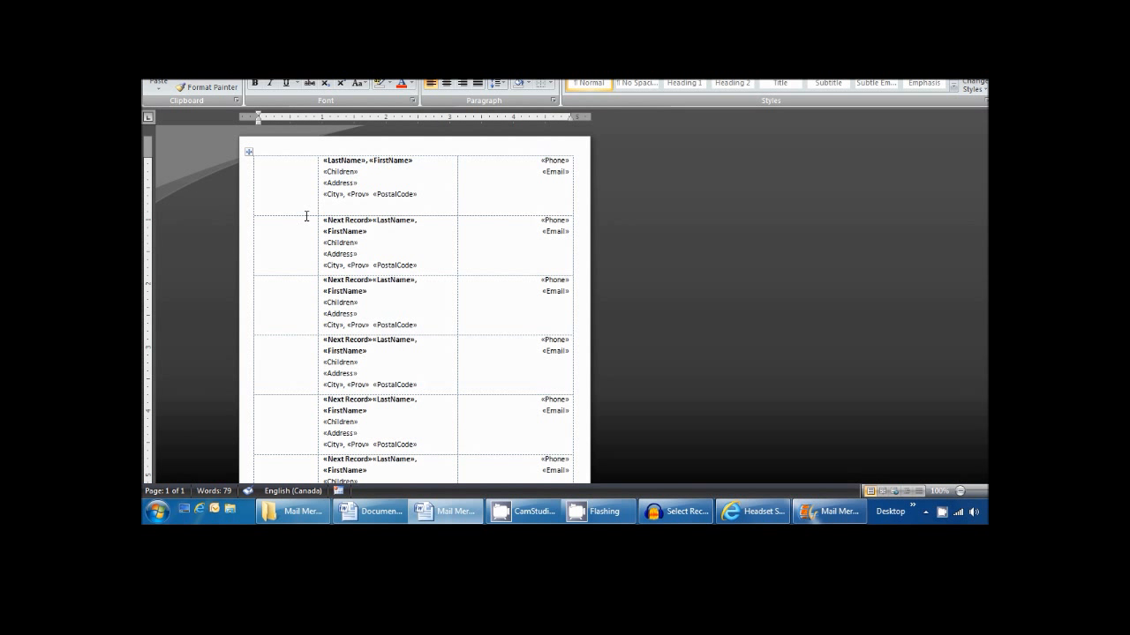
scroll(368, 270, "down", 5)
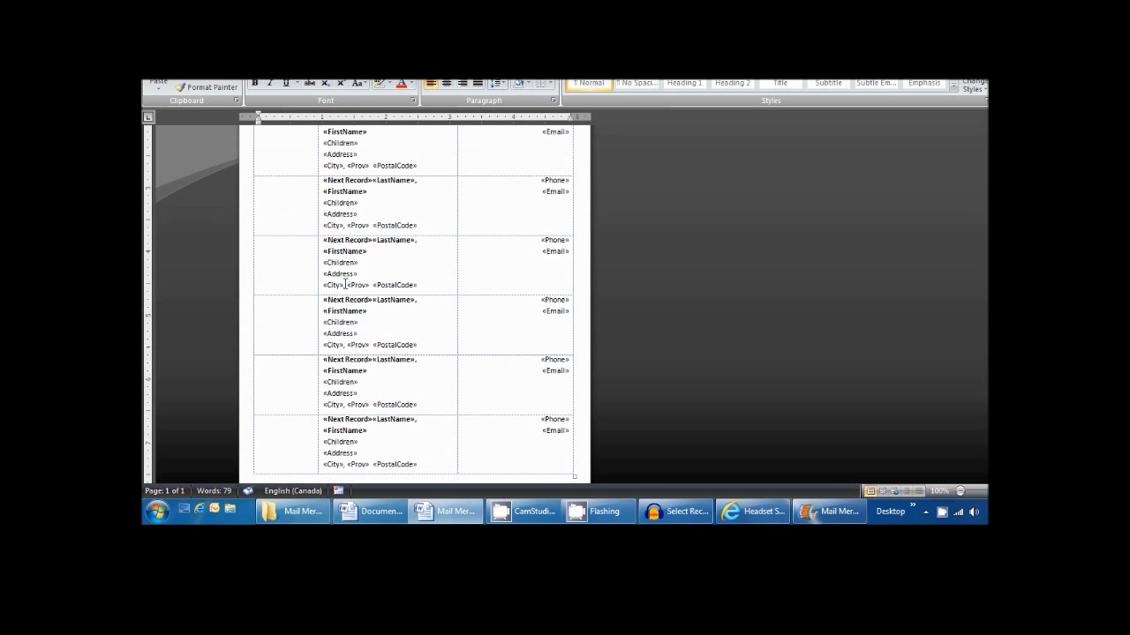
Step: Return to the top of the merge table and save the Mail Merge document
scroll(333, 293, "up", 5)
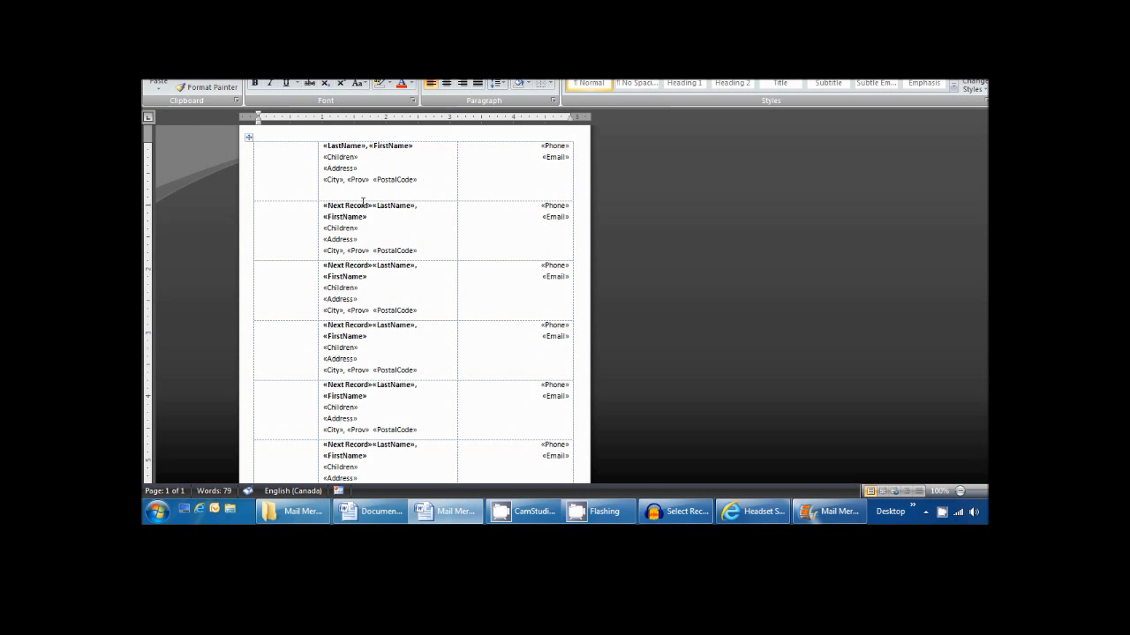
left_click(387, 104)
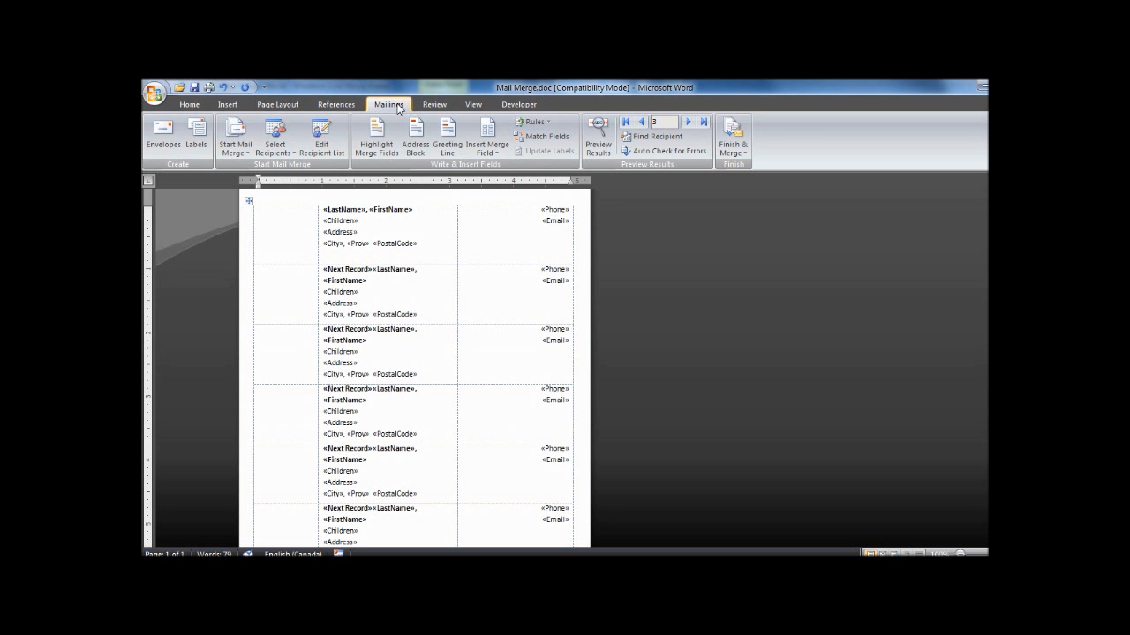
left_click(194, 88)
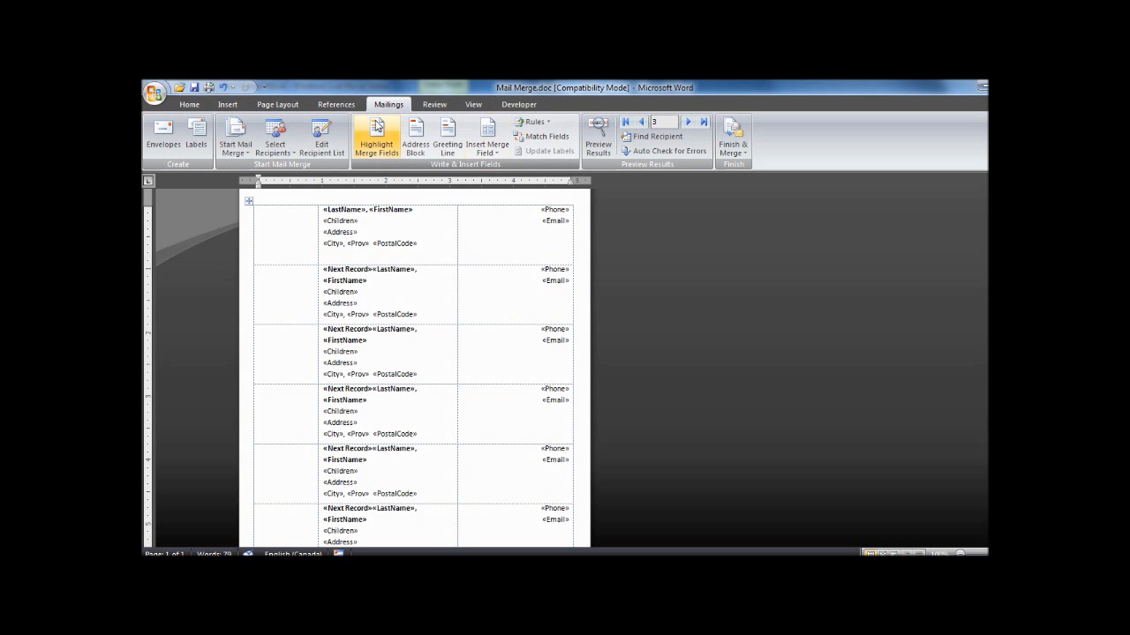
Step: Merge all records into a new document of individual, editable entries
left_click(736, 156)
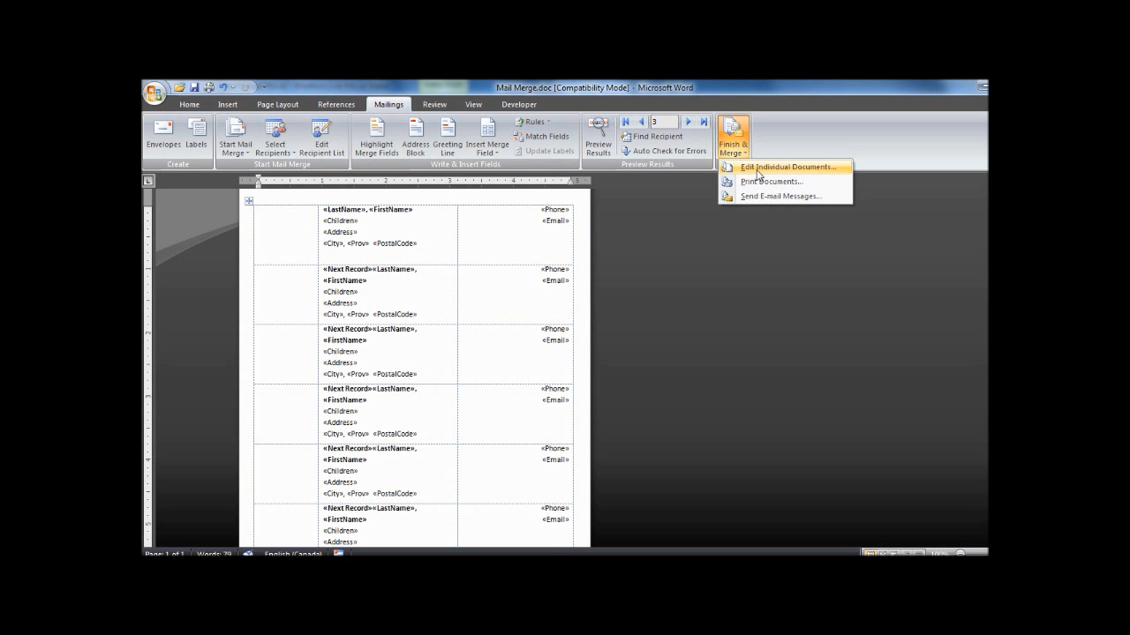
left_click(760, 173)
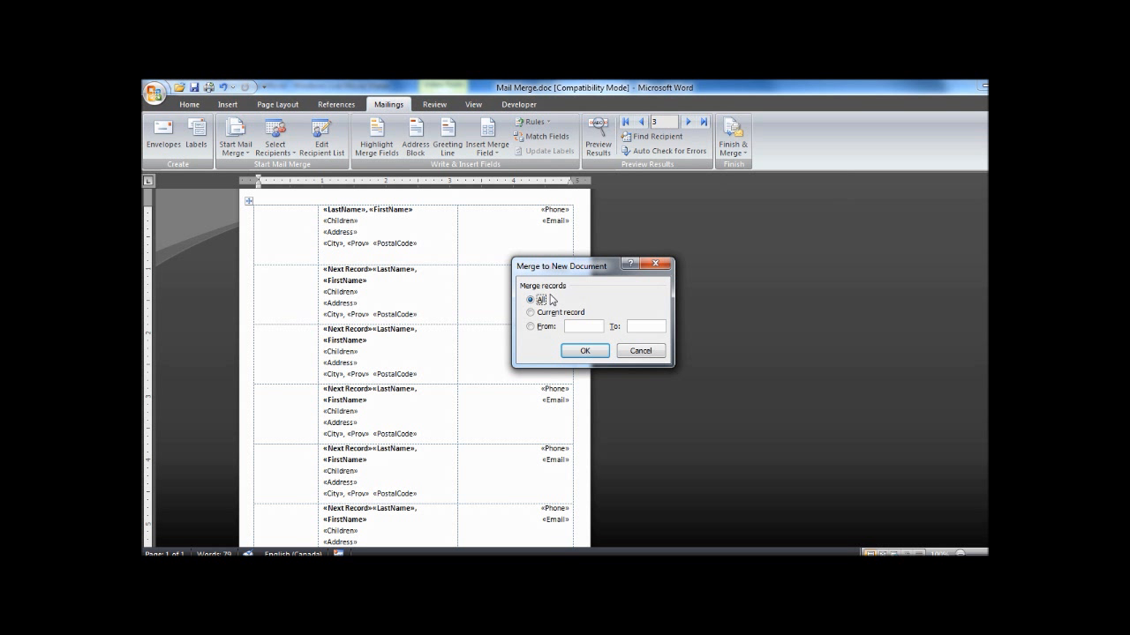
left_click(584, 351)
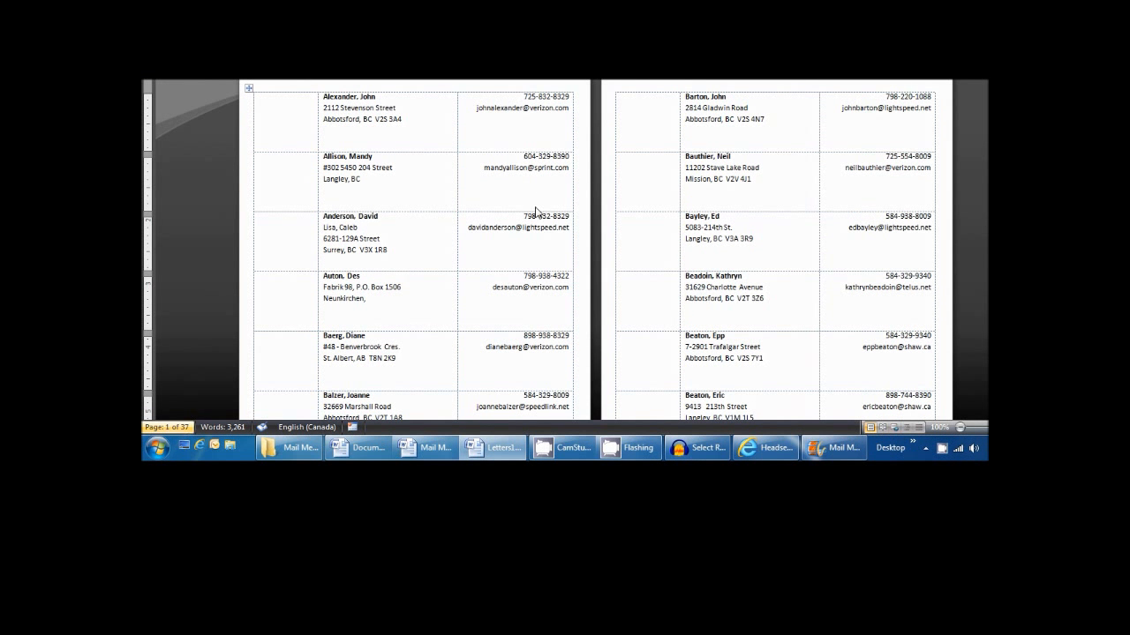
Step: Look through the merged directory pages, return to the first page, and close the merged document without saving
scroll(477, 204, "down", 5)
scroll(477, 205, "down", 15)
scroll(481, 203, "down", 12)
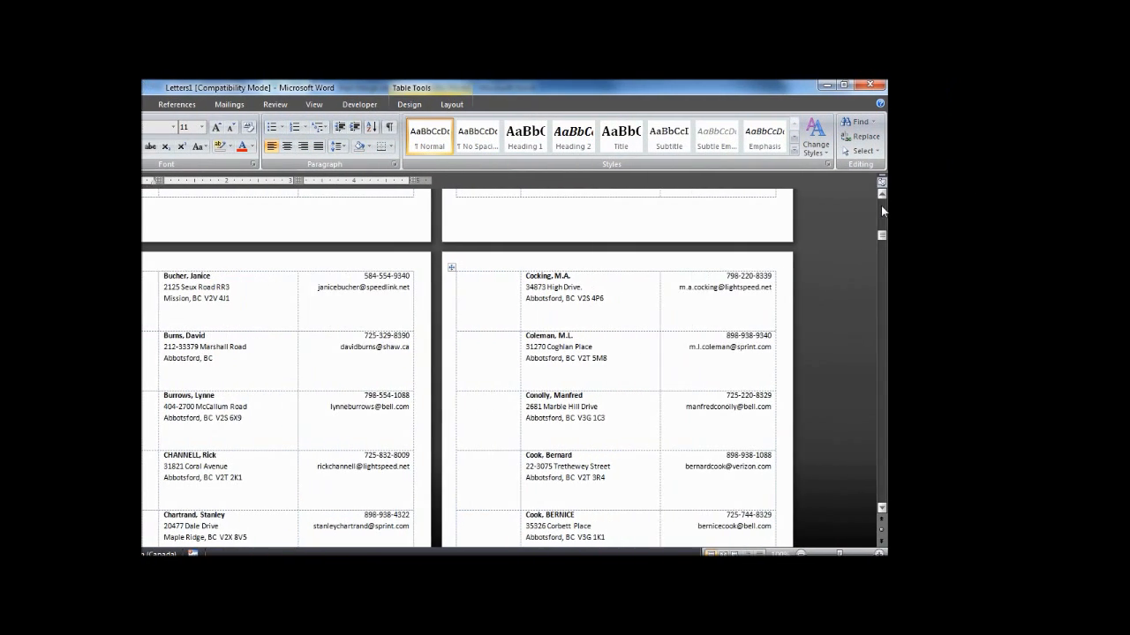
left_click(833, 211)
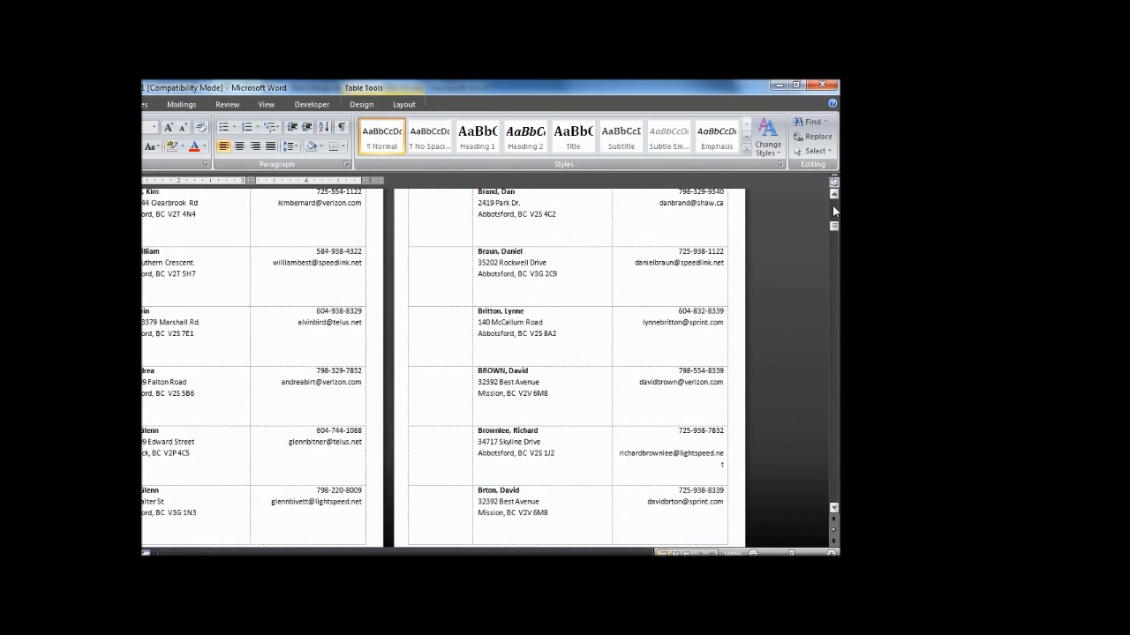
left_click(833, 210)
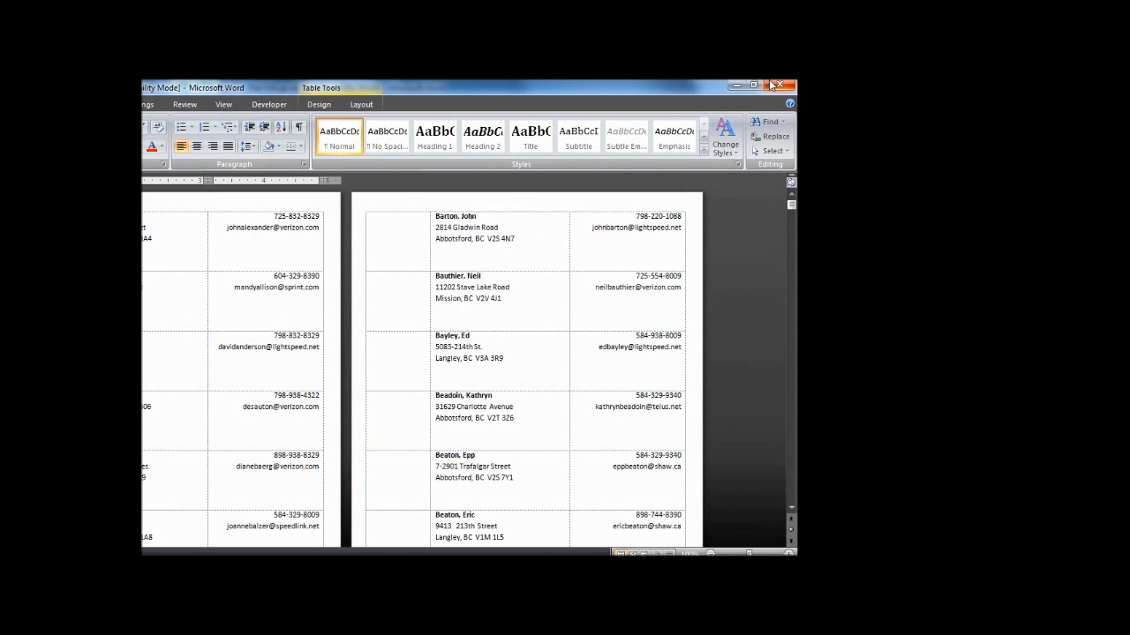
left_click(774, 85)
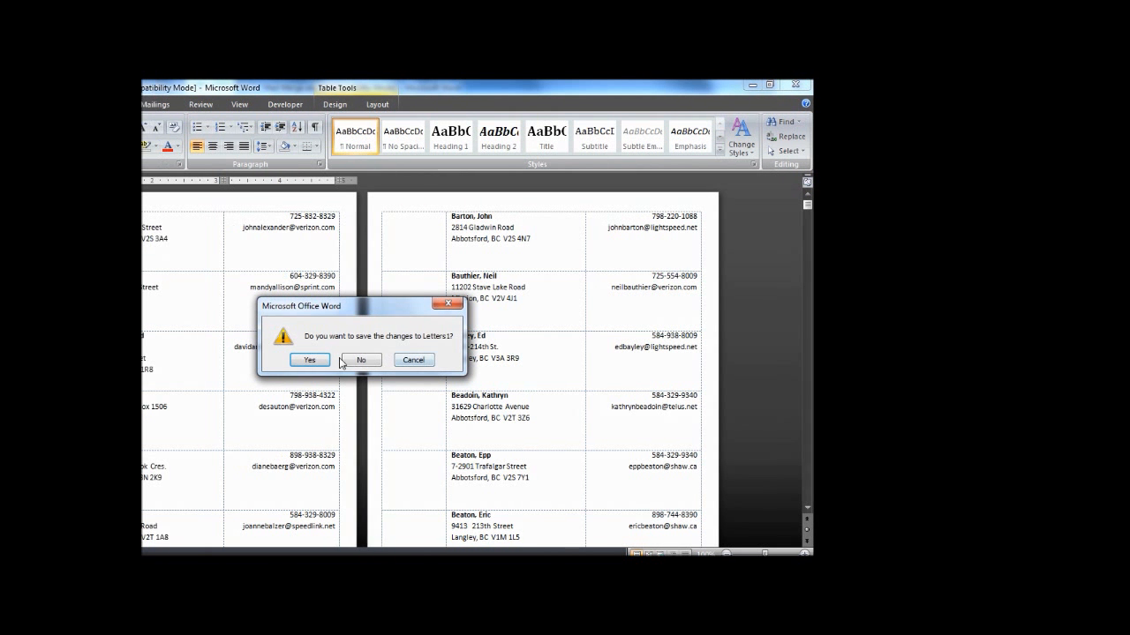
left_click(378, 360)
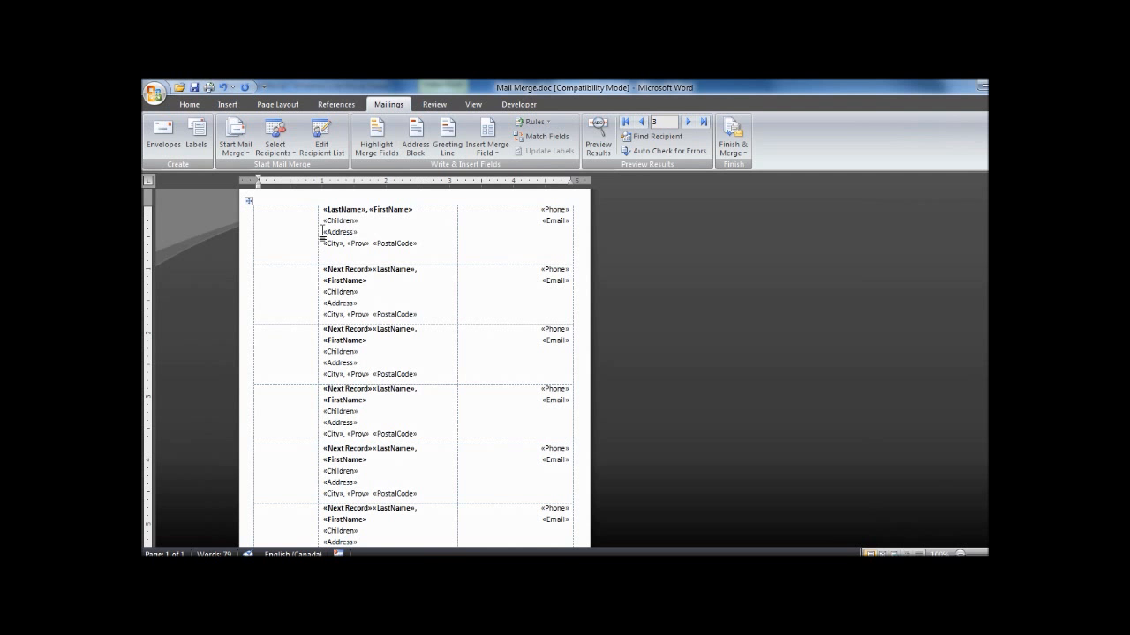
Step: Merge all records into a new editable document again and check the entries on its first pages
left_click(744, 155)
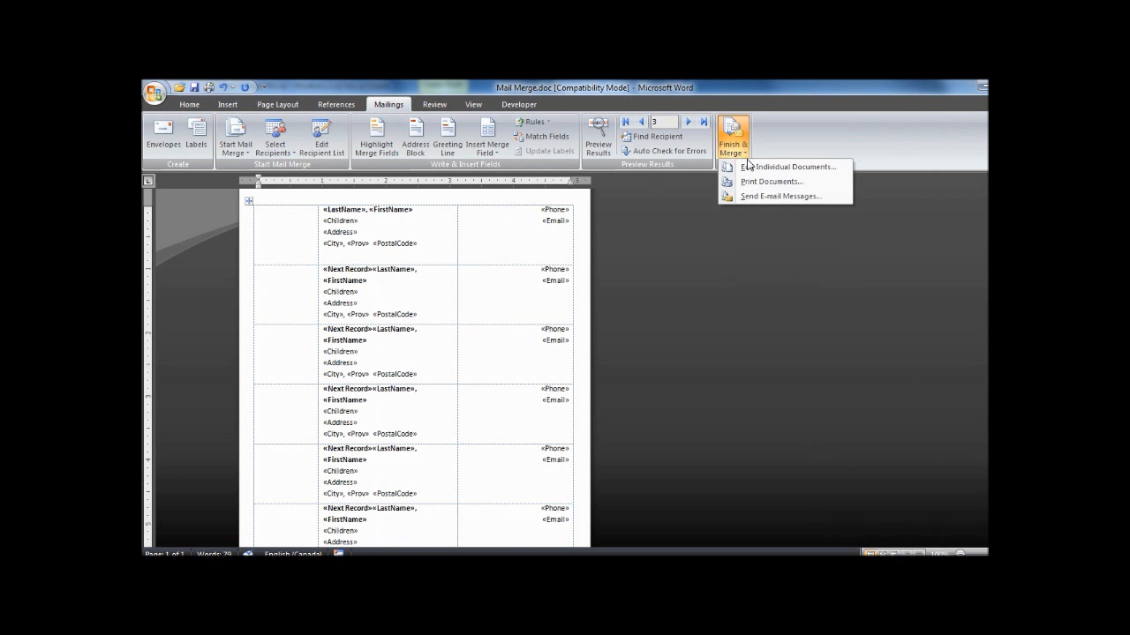
left_click(765, 138)
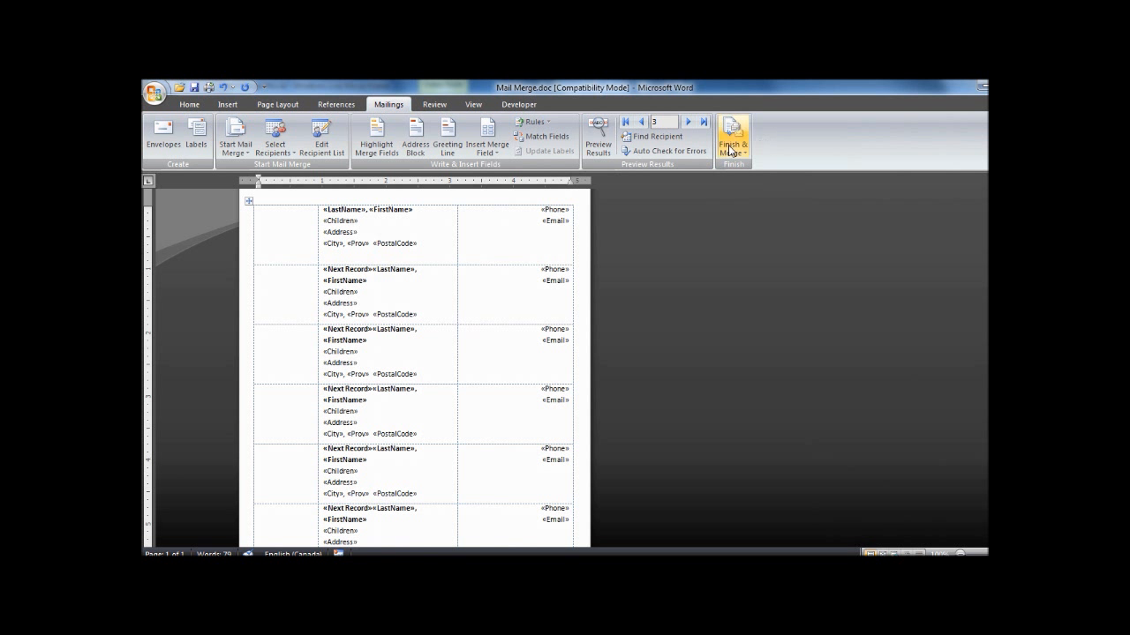
left_click(735, 146)
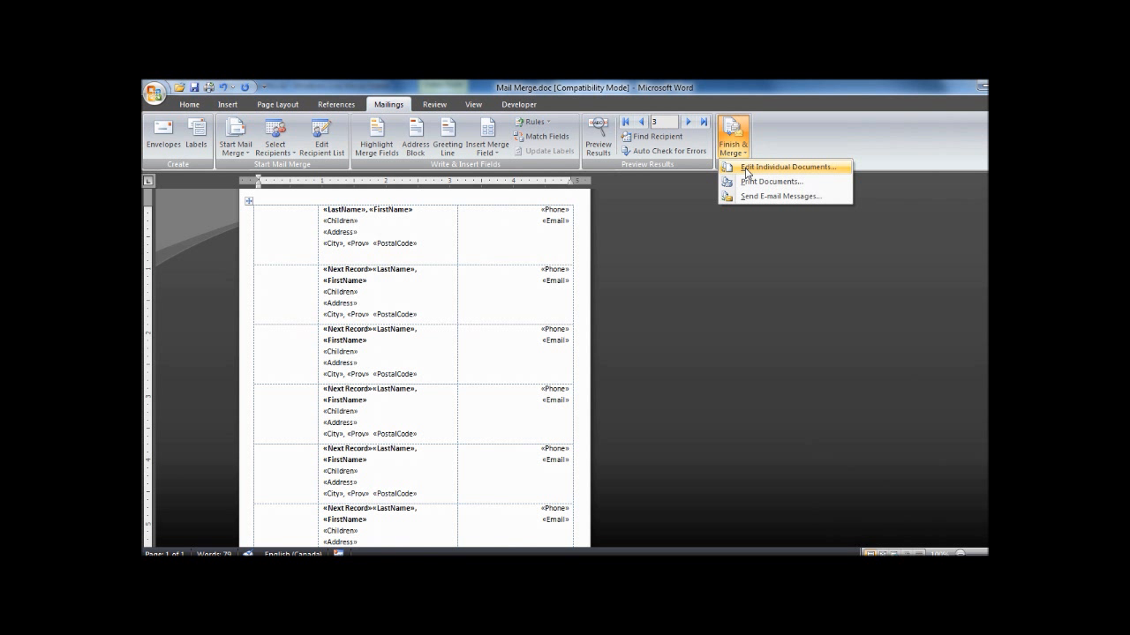
left_click(746, 171)
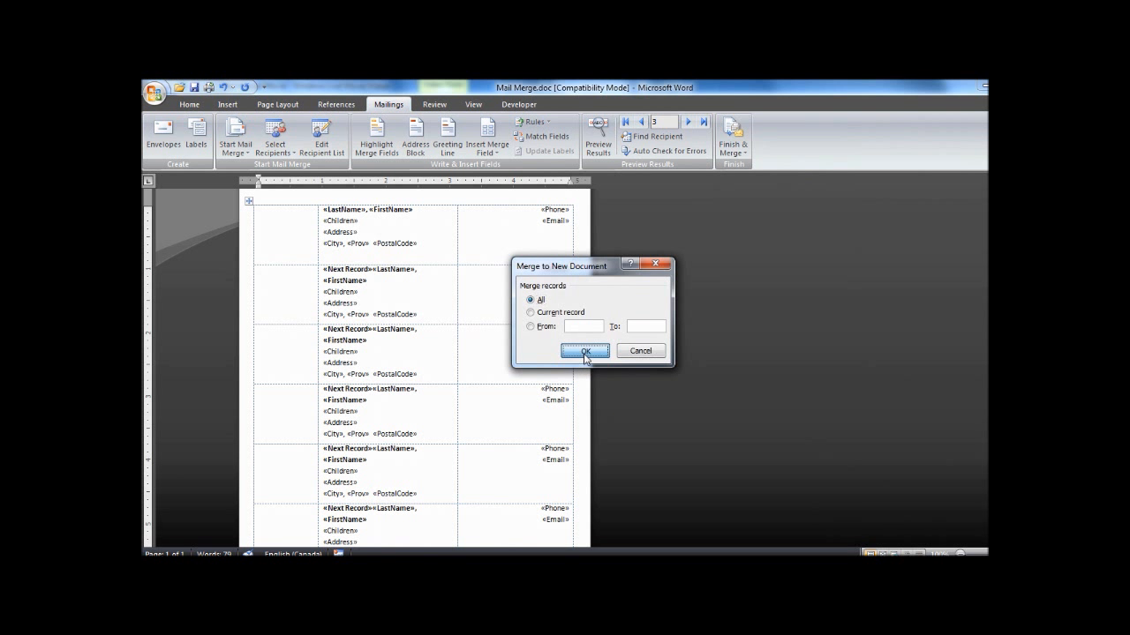
left_click(584, 352)
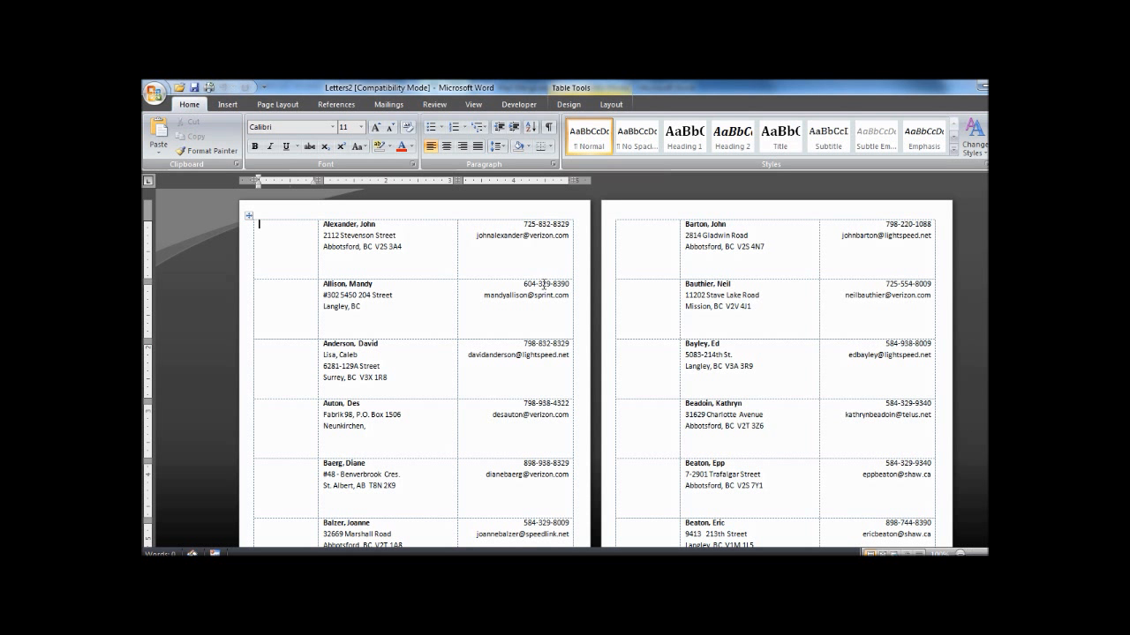
scroll(760, 360, "down", 3)
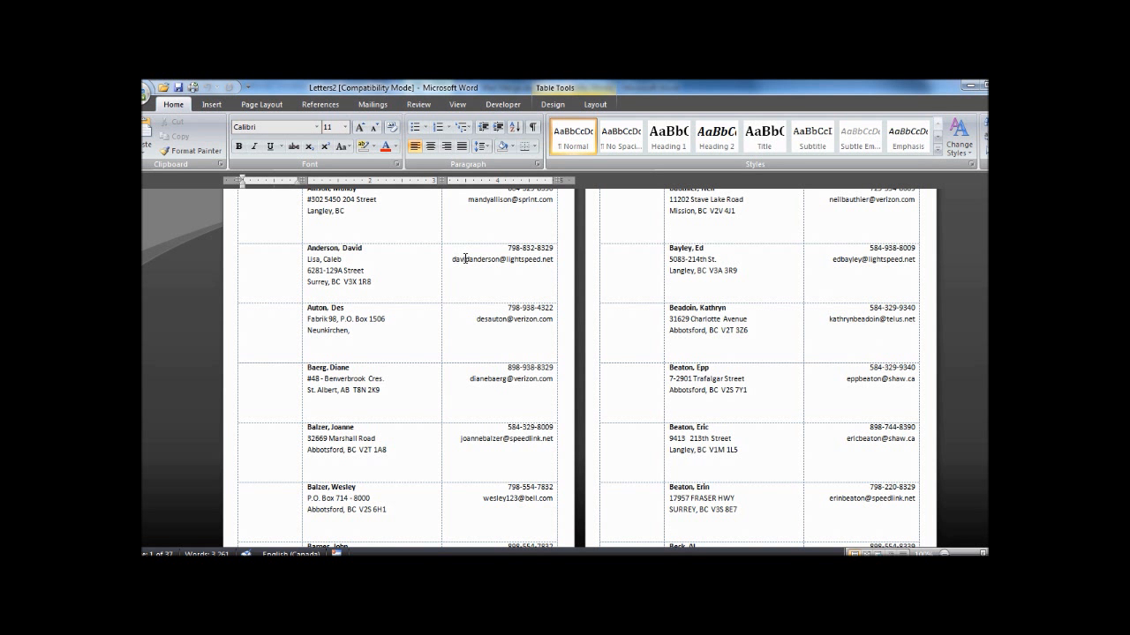
scroll(505, 267, "down", 4)
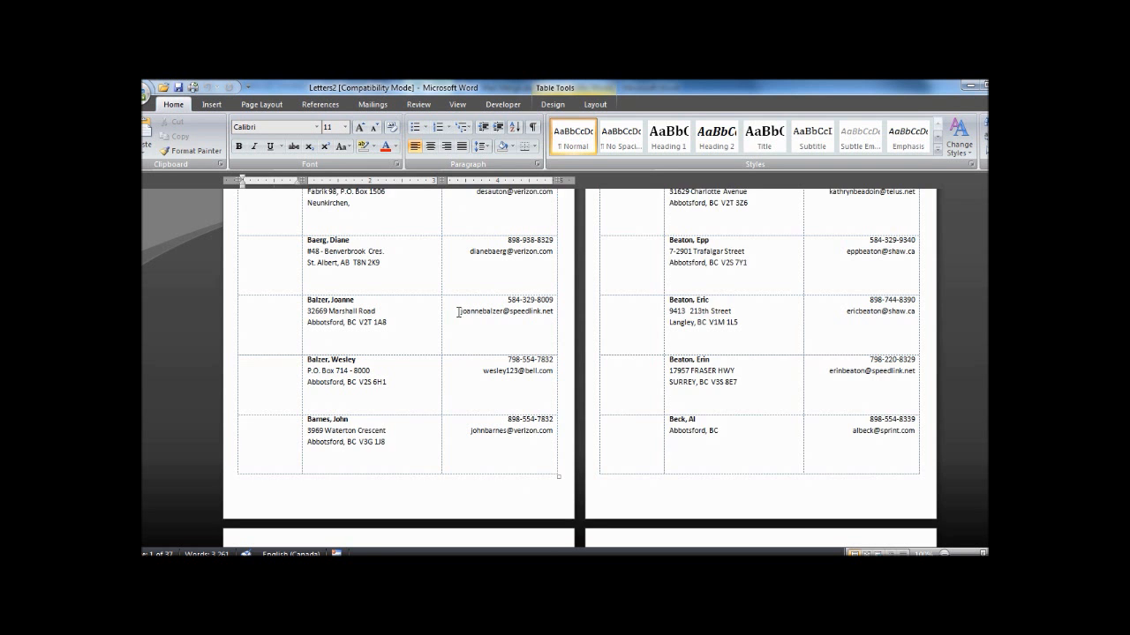
scroll(460, 312, "down", 7)
scroll(446, 316, "up", 10)
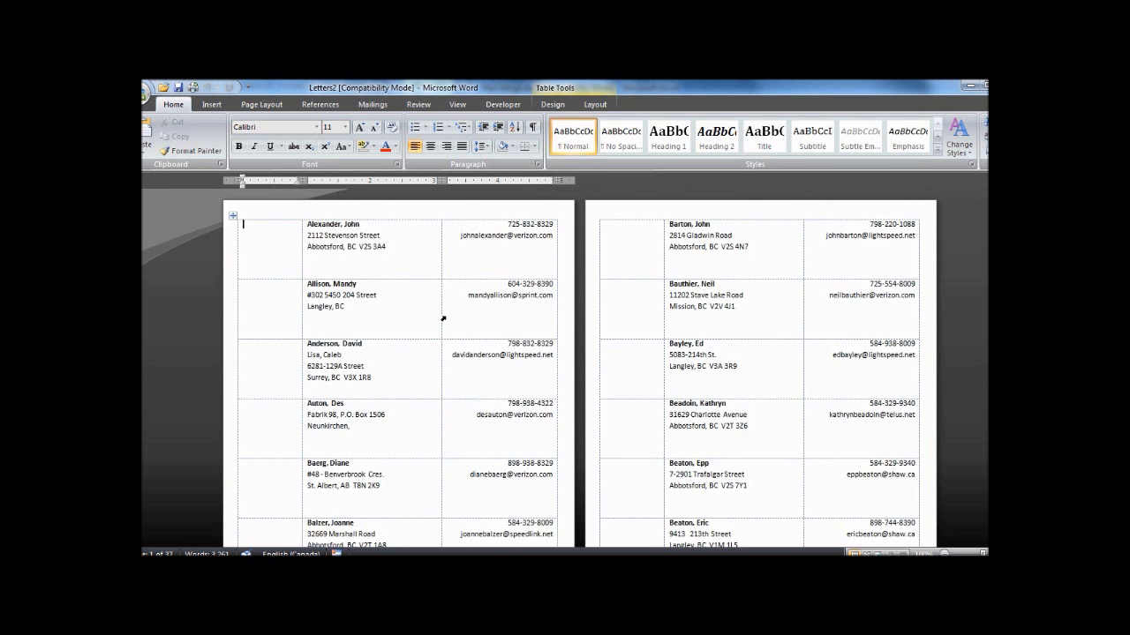
Step: Insert a page break in the table's first cell to put a blank page at the front of the directory
left_click(245, 216)
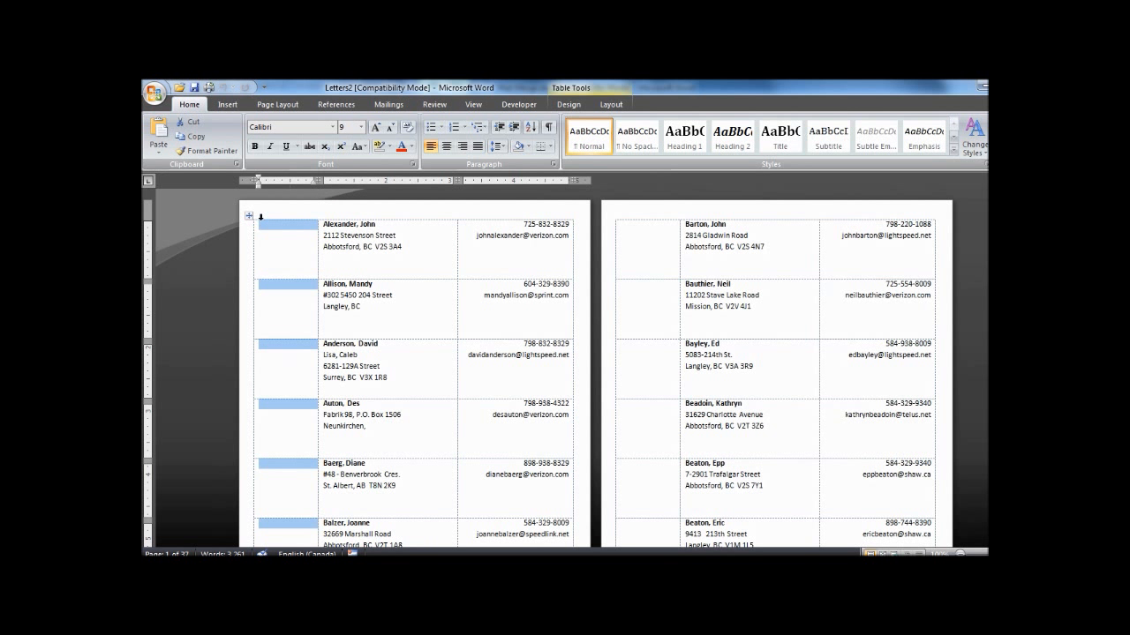
left_click(289, 241)
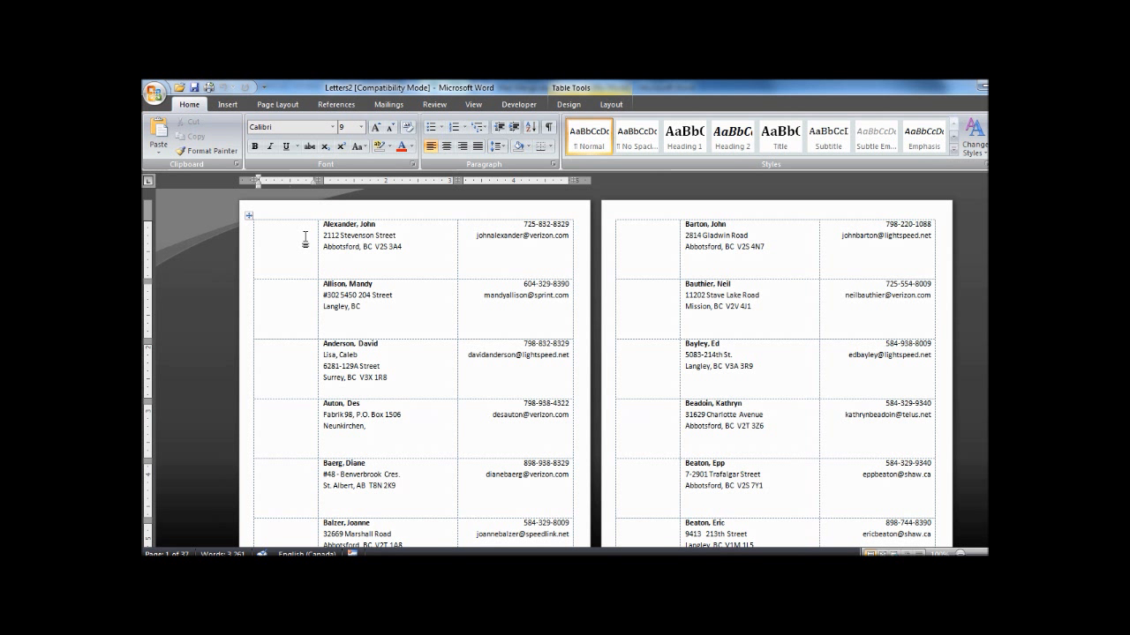
key("ctrl+Return")
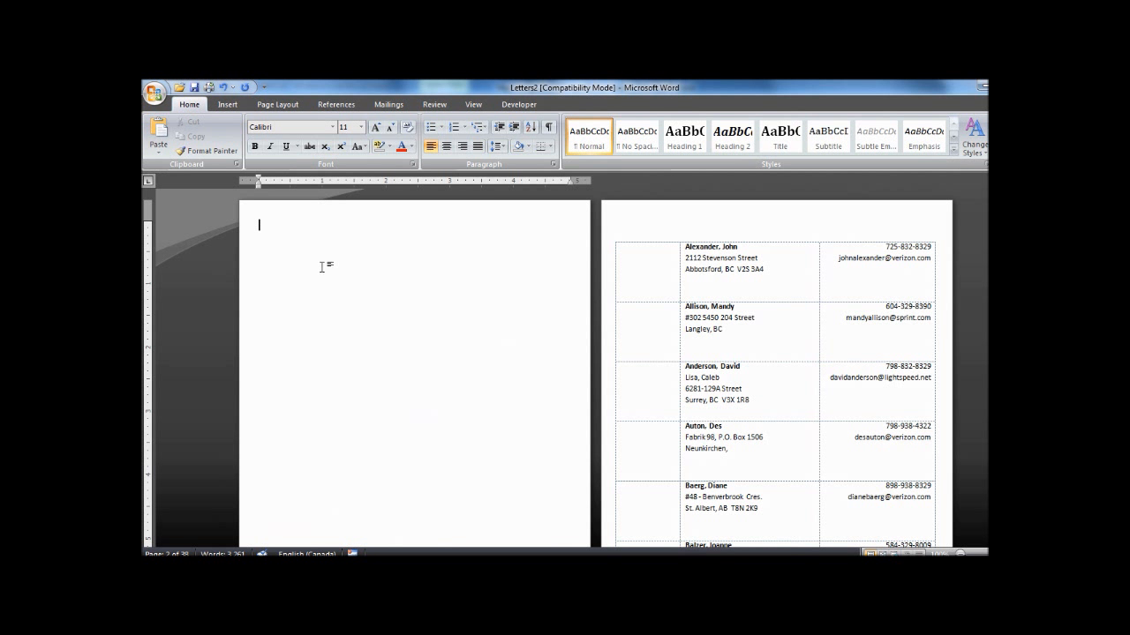
Step: Insert IMG_0244.JPG from the 2004-06-10 UCFV Chilliwack folder into the empty photo cell of the first entry on page 37
scroll(354, 265, "down", 5)
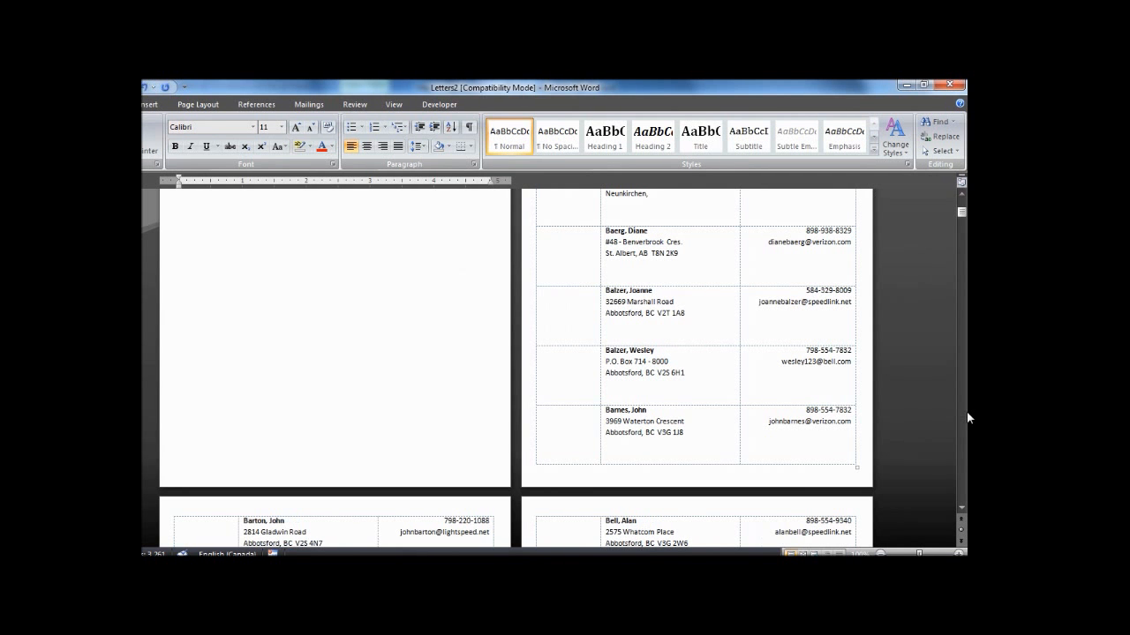
left_click(978, 491)
left_click(819, 428)
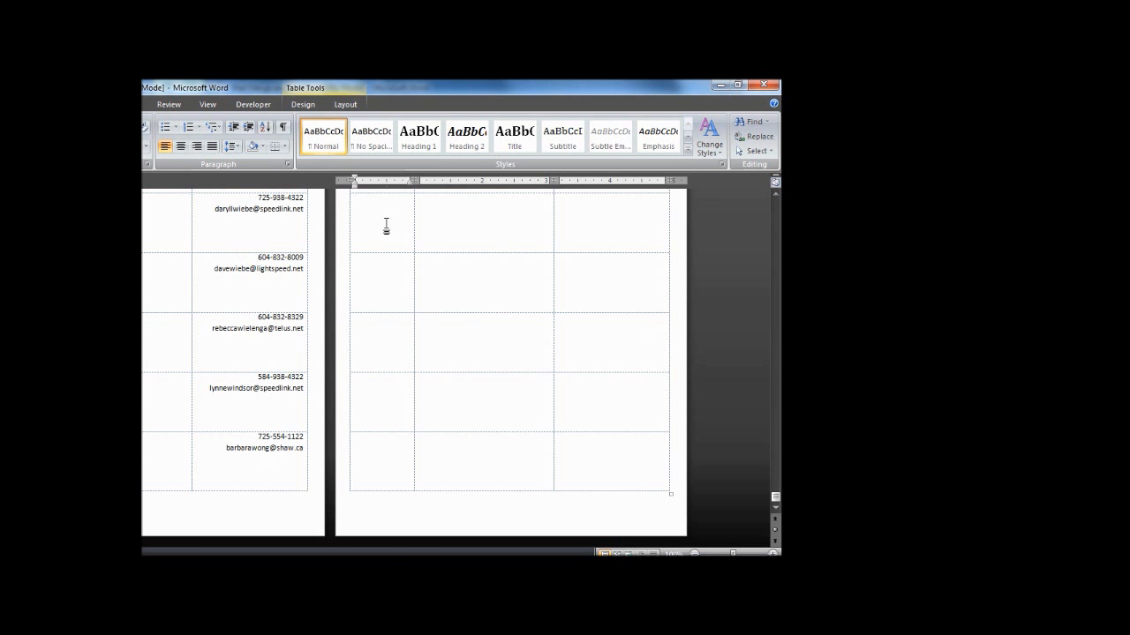
left_click(143, 266)
scroll(143, 265, "up", 1)
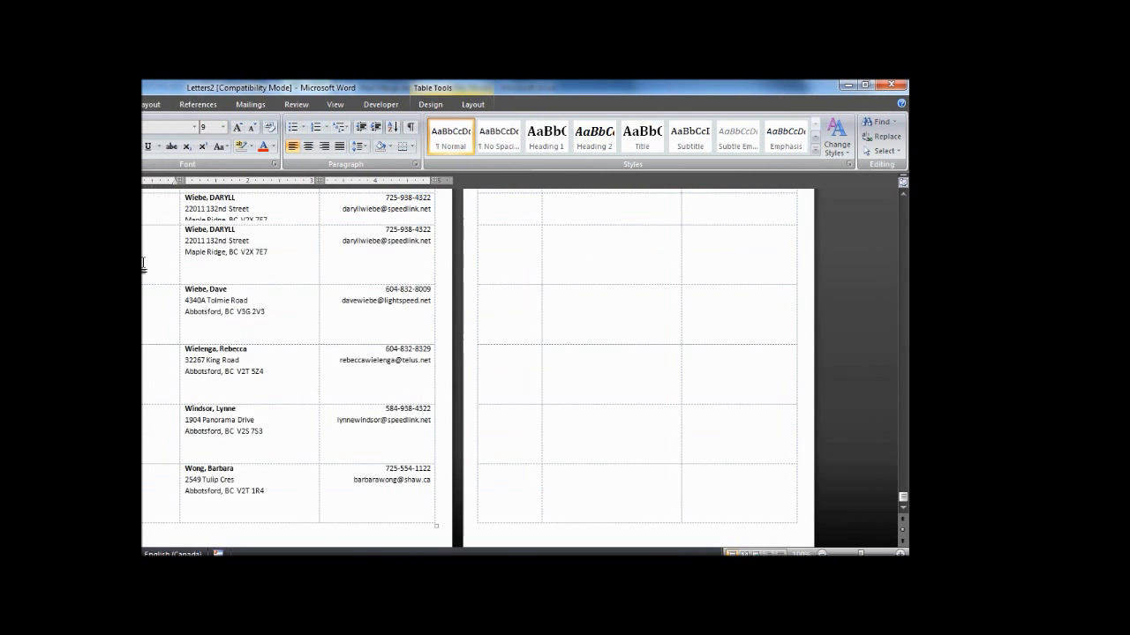
scroll(143, 266, "up", 3)
left_click(285, 242)
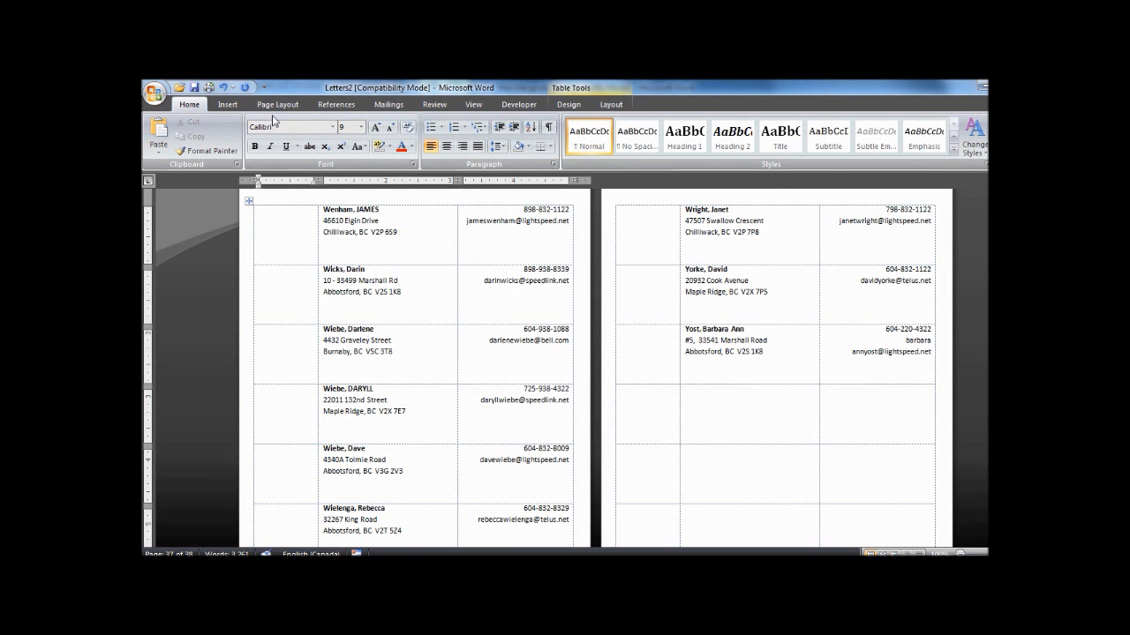
left_click(227, 104)
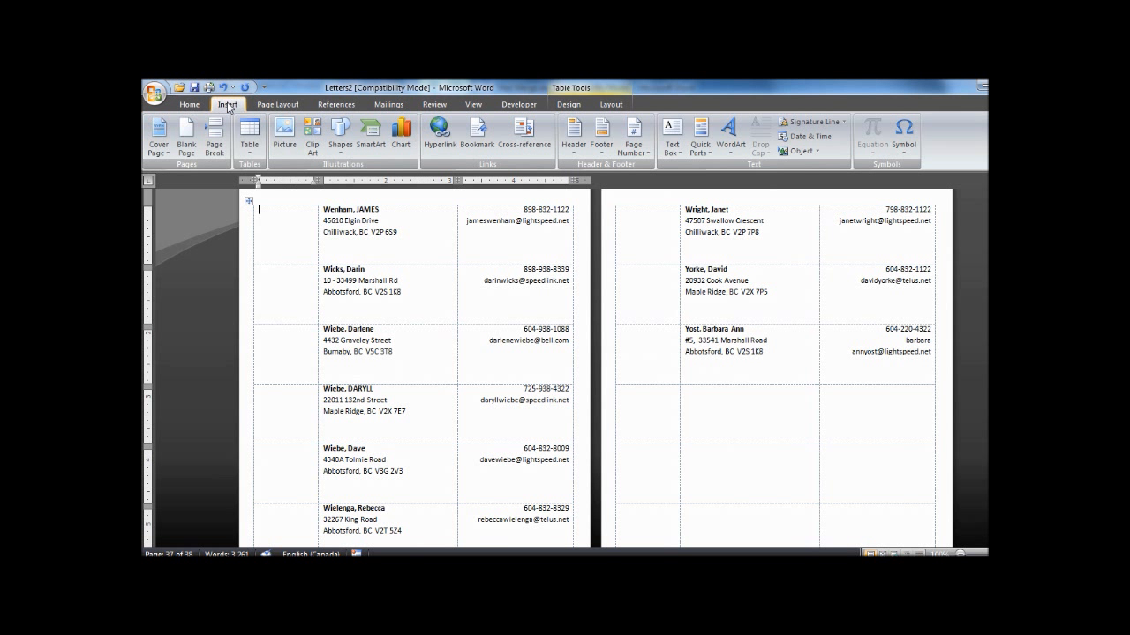
left_click(284, 137)
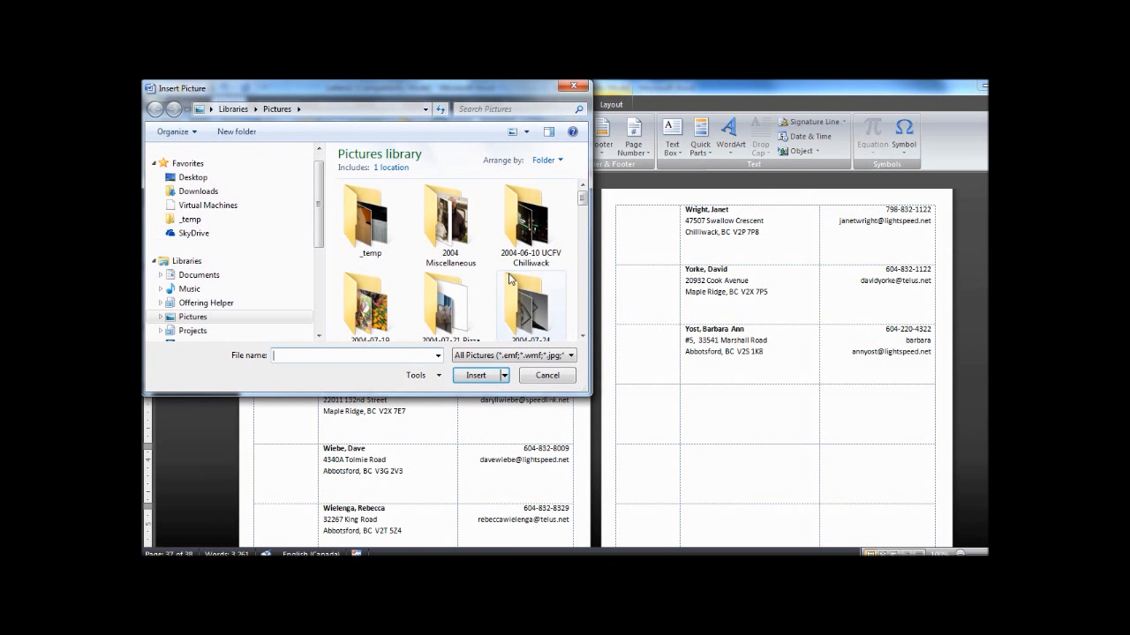
double_click(533, 234)
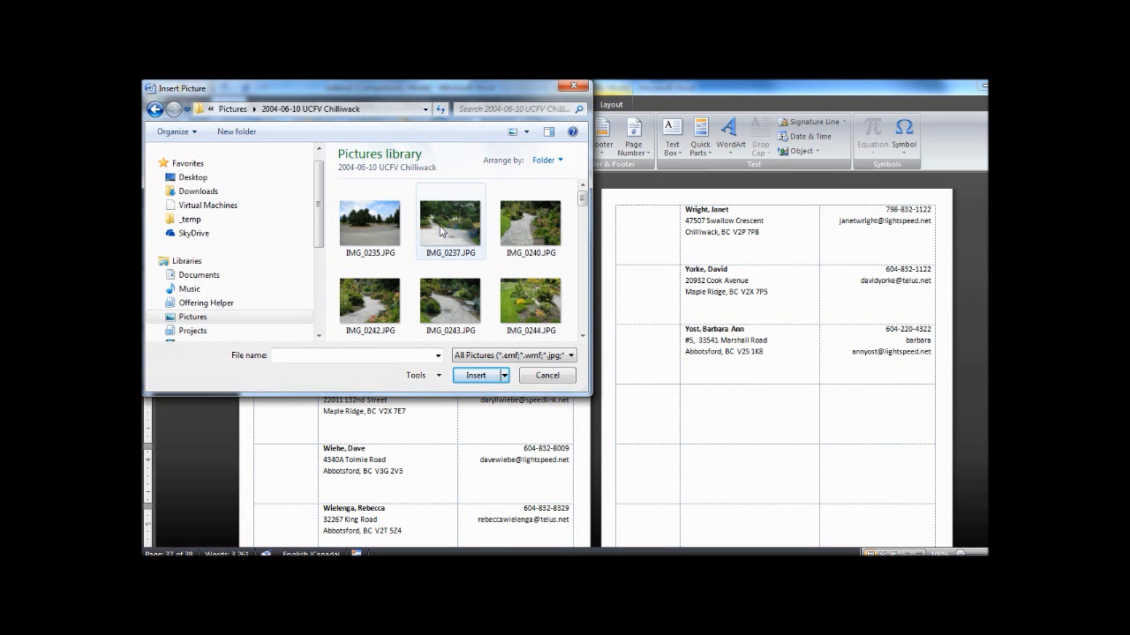
double_click(522, 300)
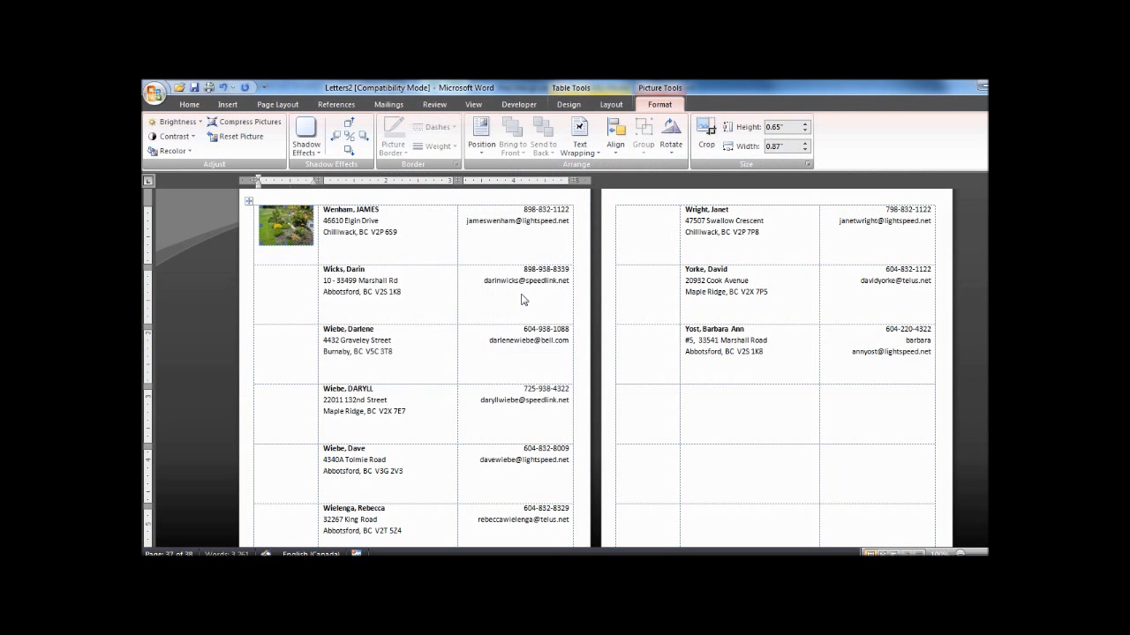